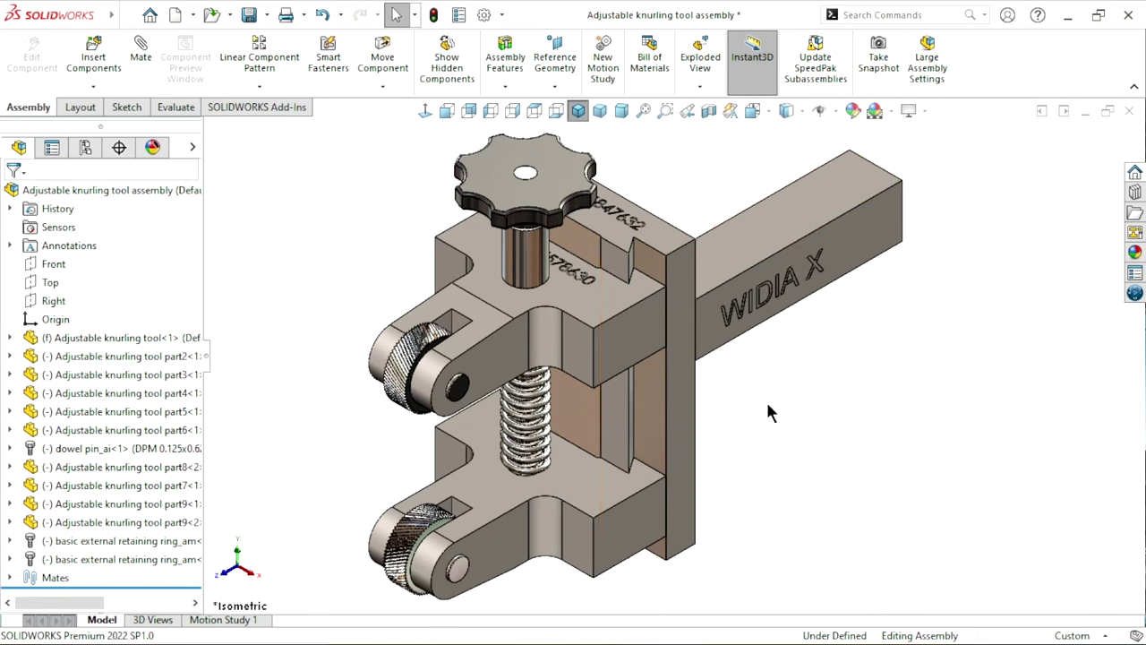
# Orbit and zoom around the knurling tool assembly to inspect it, including the WIDIA X bar.
pyautogui.moveTo(751, 408); pyautogui.dragTo(748, 373, button='middle')
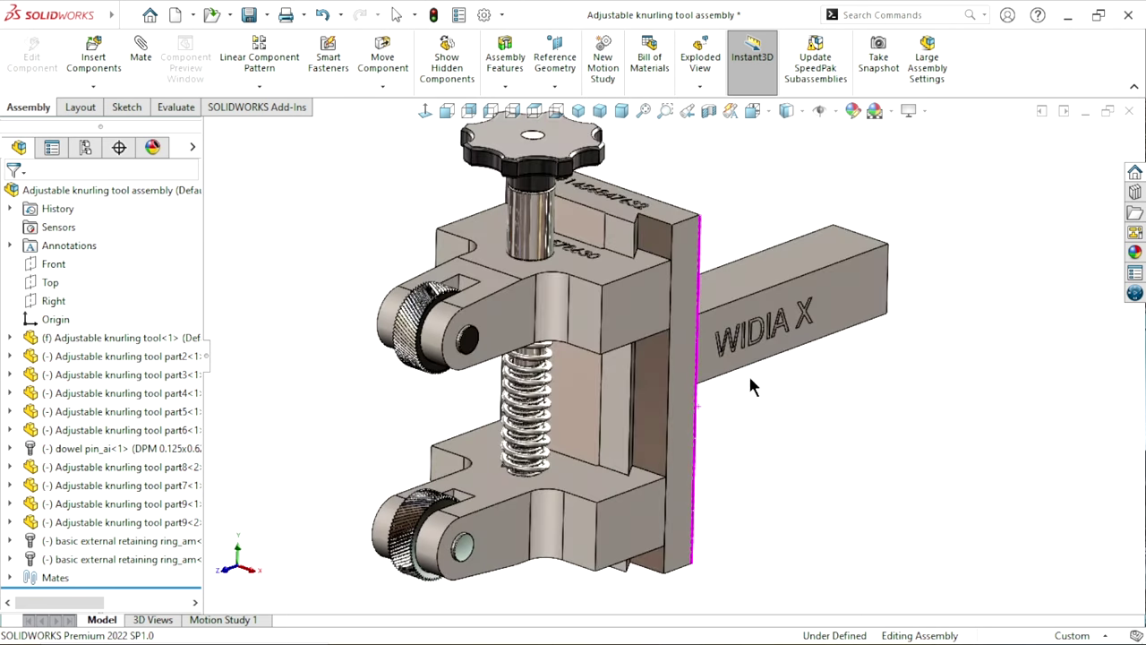
pyautogui.moveTo(665, 391); pyautogui.dragTo(661, 381, button='middle')
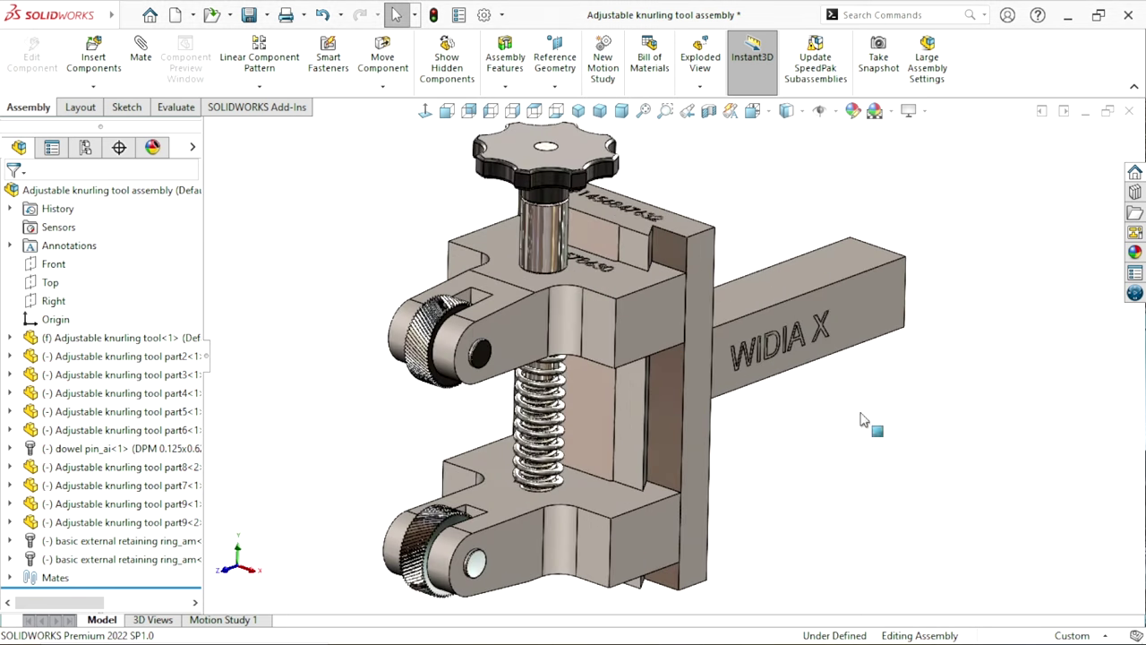
pyautogui.moveTo(770, 447); pyautogui.dragTo(865, 432, button='middle')
pyautogui.moveTo(742, 430)
pyautogui.mouseDown(button='middle')
pyautogui.moveTo(703, 428)
pyautogui.moveTo(762, 422)
pyautogui.moveTo(738, 452)
pyautogui.mouseUp(button='middle')
pyautogui.scroll(3, 763, 451)
pyautogui.scroll(-2, 739, 418)
pyautogui.scroll(1, 737, 452)
pyautogui.moveTo(613, 339)
pyautogui.mouseDown(button='middle')
pyautogui.moveTo(849, 409)
pyautogui.moveTo(818, 397)
pyautogui.moveTo(805, 417)
pyautogui.mouseUp(button='middle')
pyautogui.scroll(-2, 818, 388)
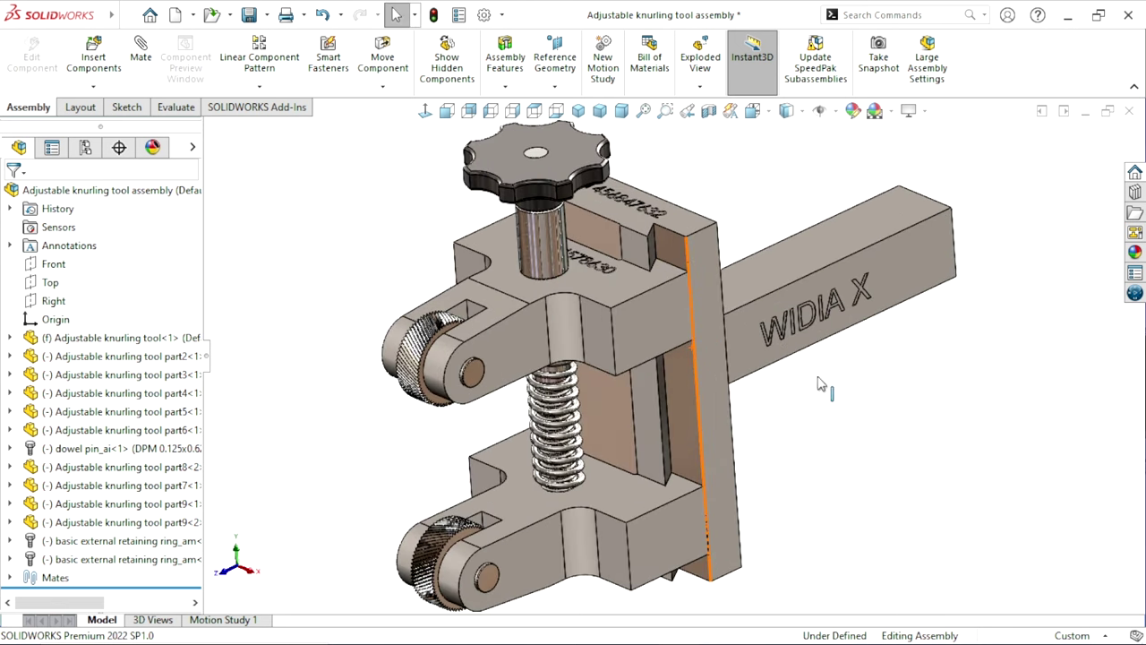
pyautogui.scroll(2, 827, 439)
pyautogui.scroll(-2, 768, 349)
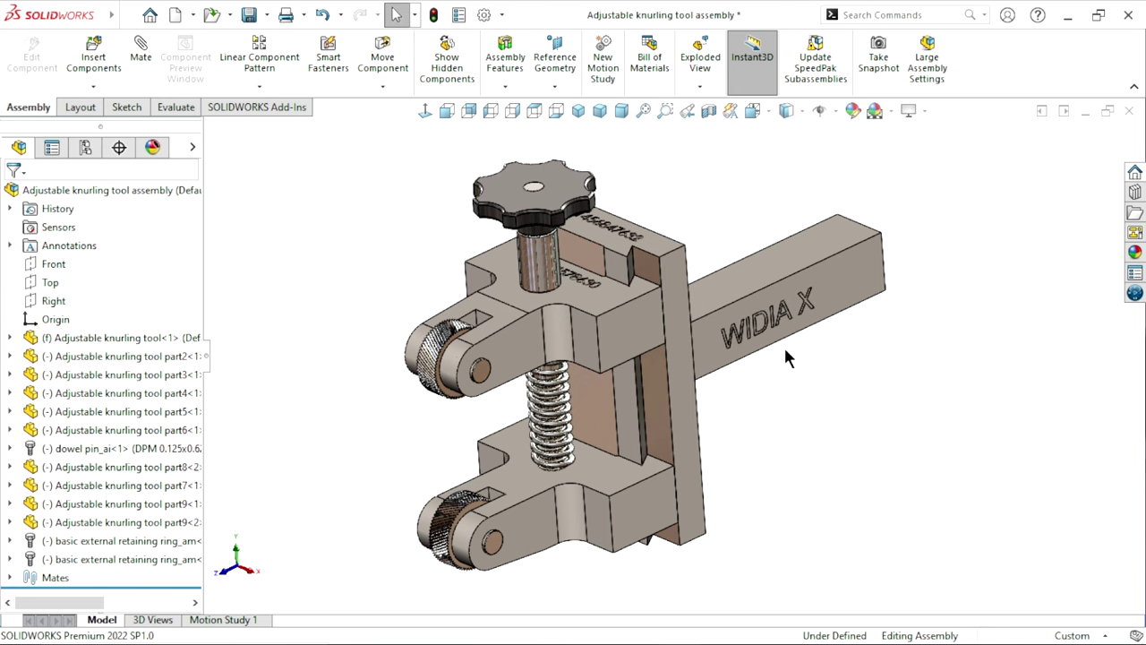
pyautogui.moveTo(761, 435)
pyautogui.mouseDown(button='middle')
pyautogui.moveTo(767, 417)
pyautogui.moveTo(750, 432)
pyautogui.mouseUp(button='middle')
pyautogui.scroll(-1, 662, 358)
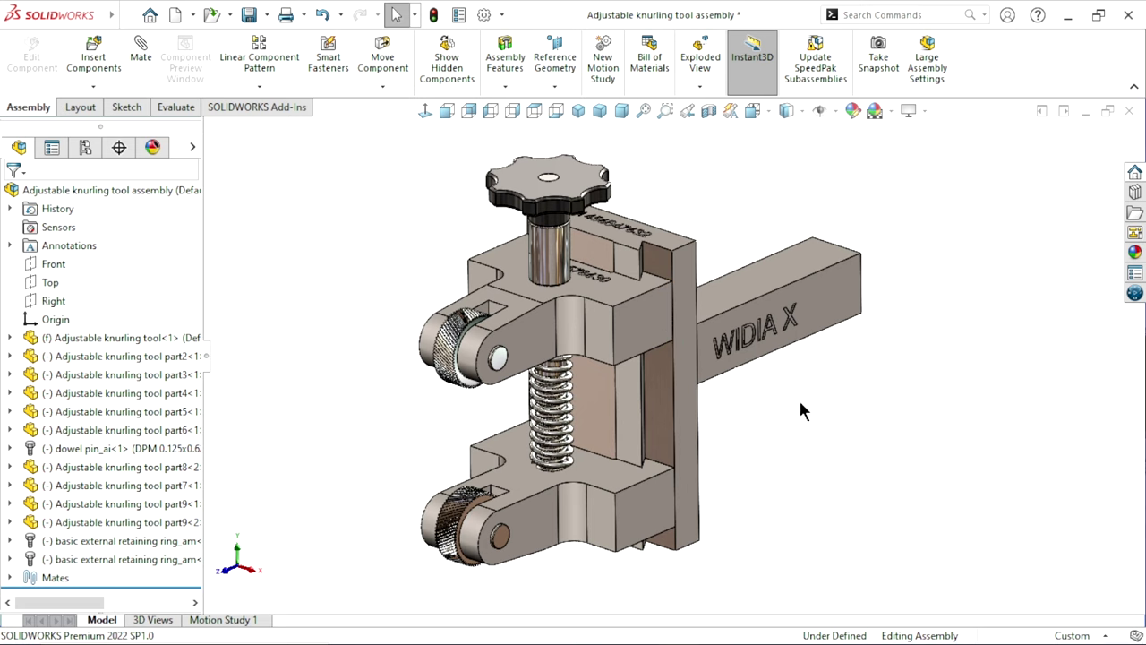
pyautogui.moveTo(774, 428); pyautogui.dragTo(782, 437, button='middle')
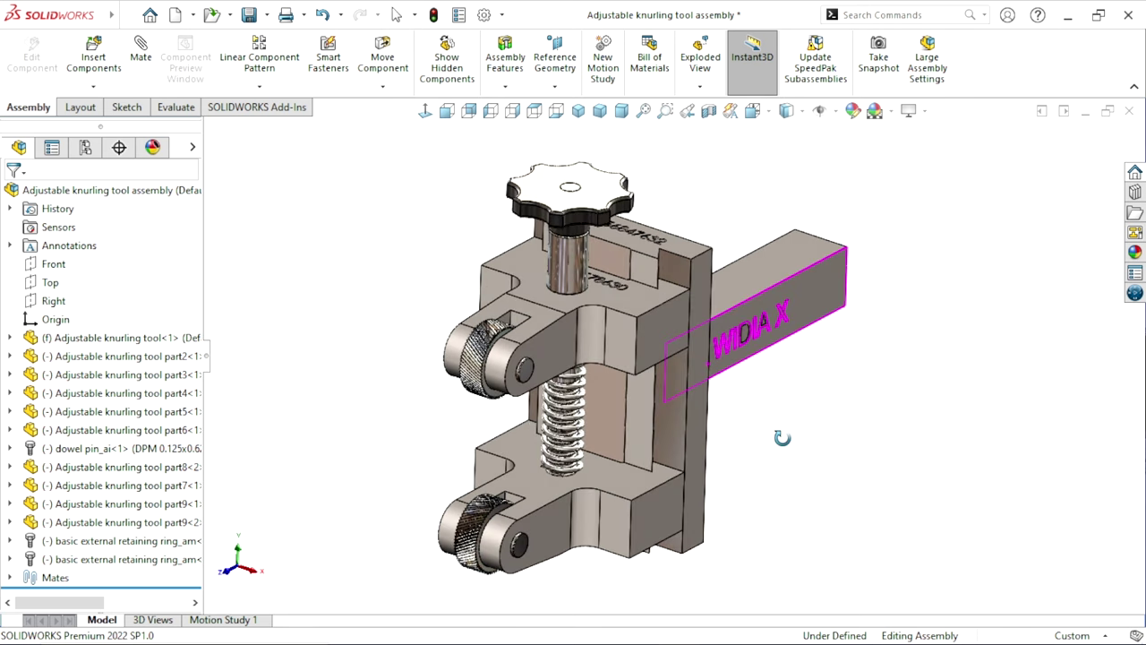
pyautogui.scroll(3, 756, 459)
pyautogui.scroll(-3, 703, 385)
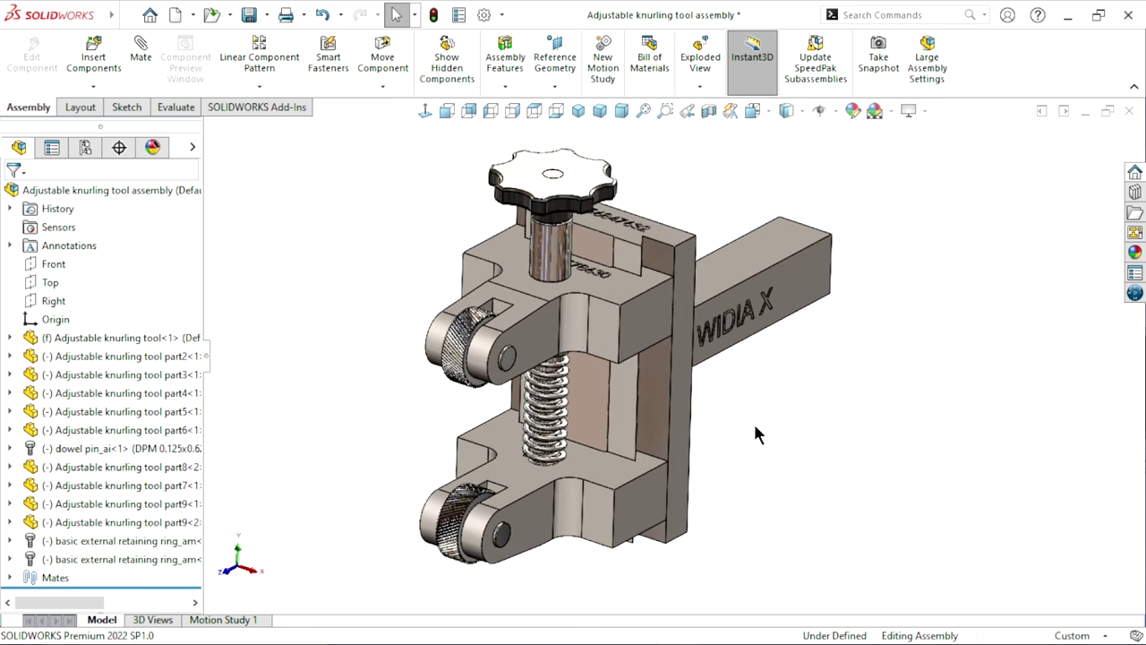
pyautogui.moveTo(753, 421)
pyautogui.mouseDown(button='middle')
pyautogui.moveTo(722, 404)
pyautogui.moveTo(798, 435)
pyautogui.moveTo(706, 313)
pyautogui.mouseUp(button='middle')
pyautogui.moveTo(765, 425)
pyautogui.mouseDown(button='middle')
pyautogui.moveTo(753, 431)
pyautogui.moveTo(765, 375)
pyautogui.moveTo(800, 331)
pyautogui.mouseUp(button='middle')
pyautogui.moveTo(736, 449)
pyautogui.mouseDown(button='middle')
pyautogui.moveTo(778, 428)
pyautogui.moveTo(706, 409)
pyautogui.moveTo(780, 439)
pyautogui.moveTo(785, 404)
pyautogui.moveTo(719, 386)
pyautogui.moveTo(705, 397)
pyautogui.moveTo(779, 394)
pyautogui.mouseUp(button='middle')
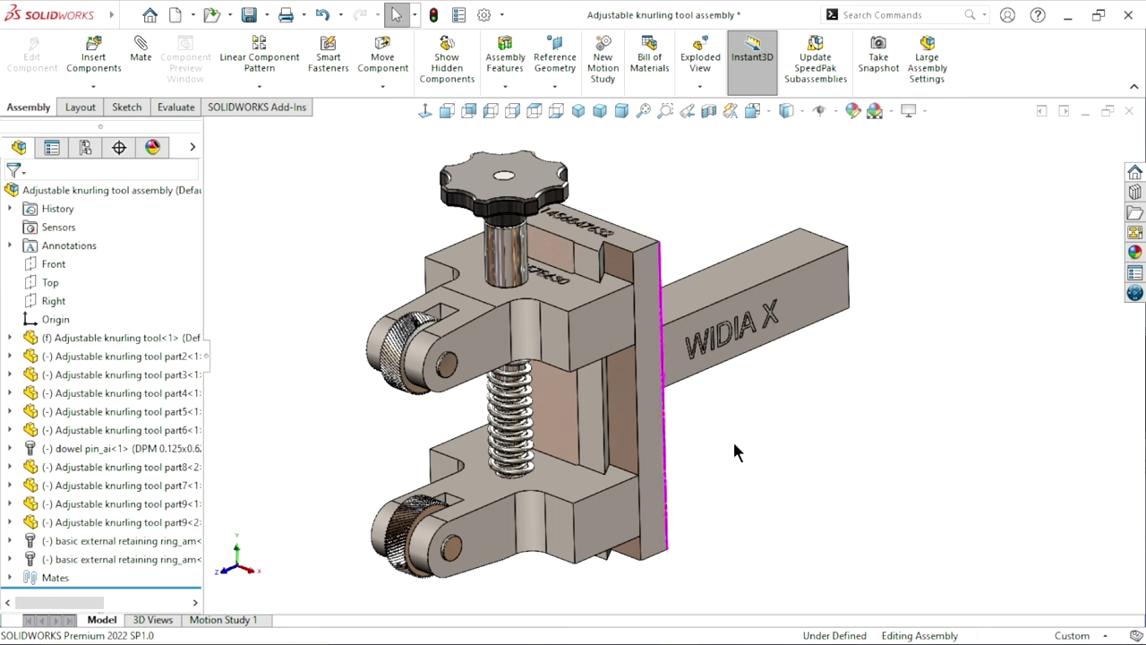
pyautogui.scroll(2, 732, 439)
pyautogui.scroll(1, 720, 434)
pyautogui.scroll(2, 698, 421)
pyautogui.scroll(-2, 677, 405)
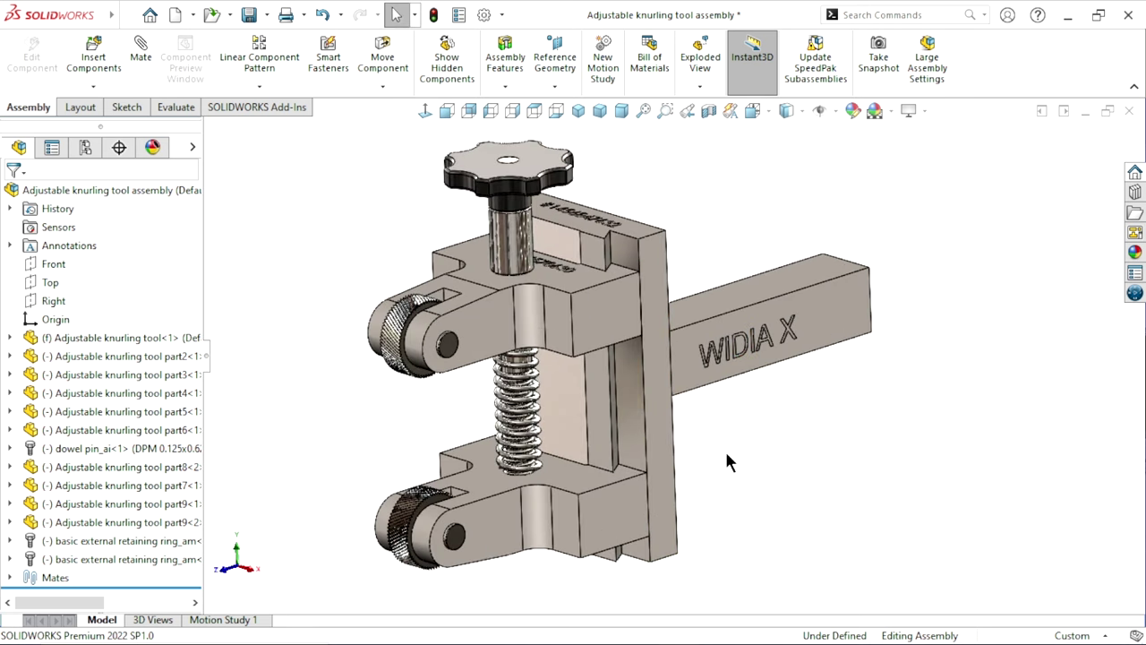
pyautogui.moveTo(720, 443)
pyautogui.mouseDown(button='middle')
pyautogui.moveTo(718, 462)
pyautogui.moveTo(752, 412)
pyautogui.mouseUp(button='middle')
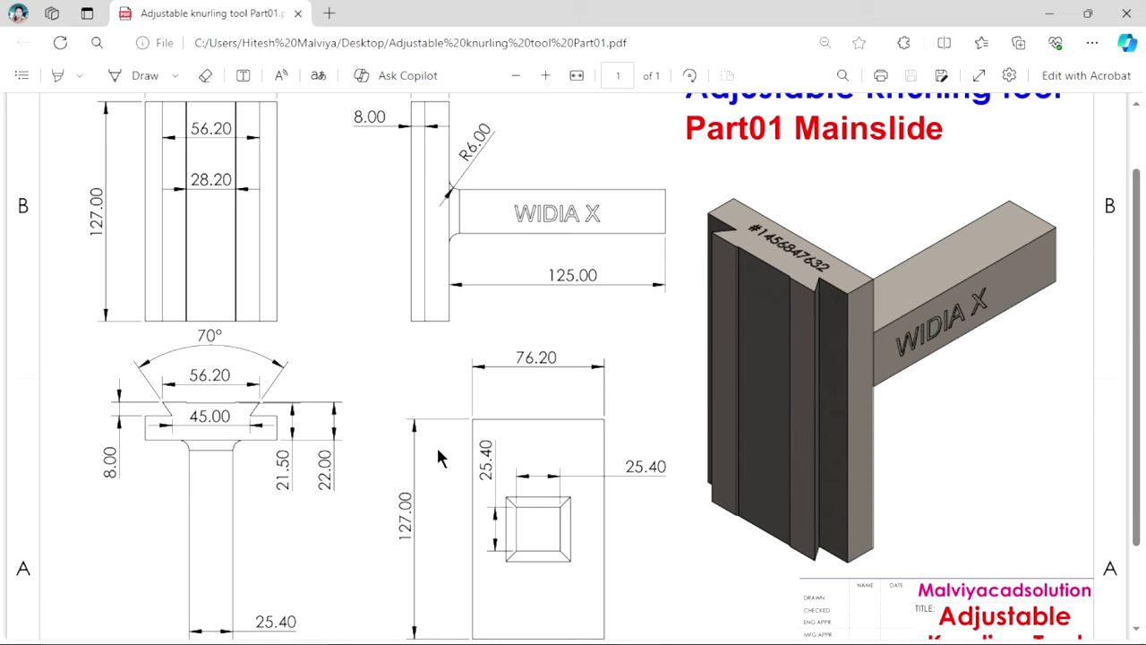
pyautogui.scroll(1, 438, 451)
pyautogui.scroll(-2, 741, 437)
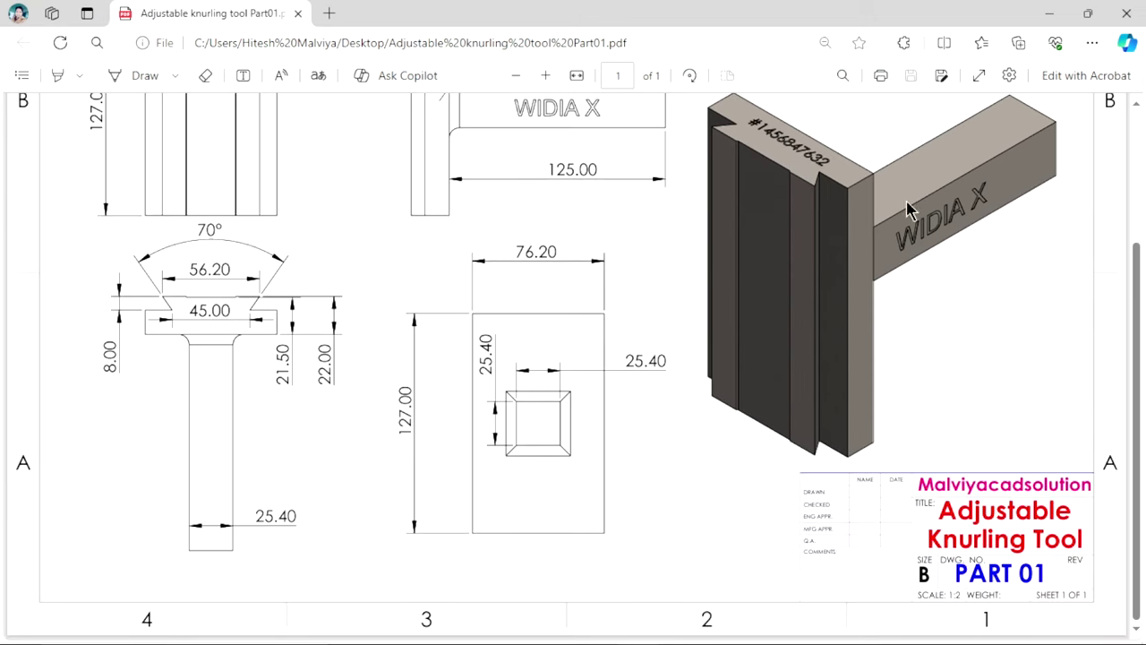
pyautogui.scroll(2, 704, 381)
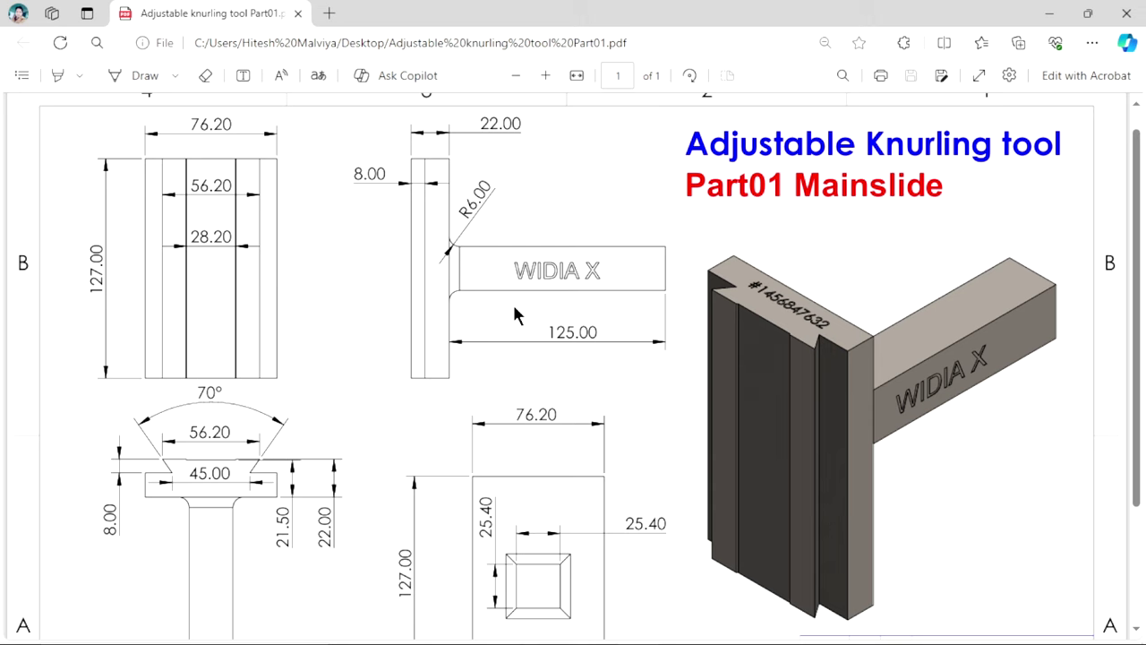
pyautogui.scroll(-3, 734, 326)
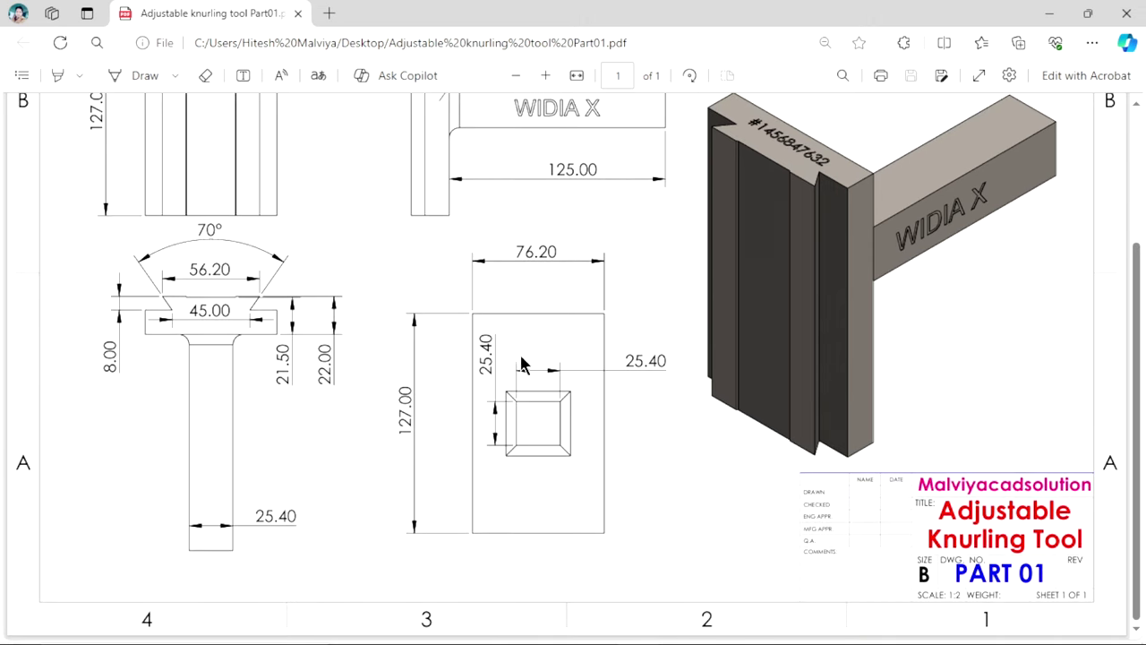
pyautogui.scroll(2, 653, 311)
pyautogui.scroll(3, 355, 303)
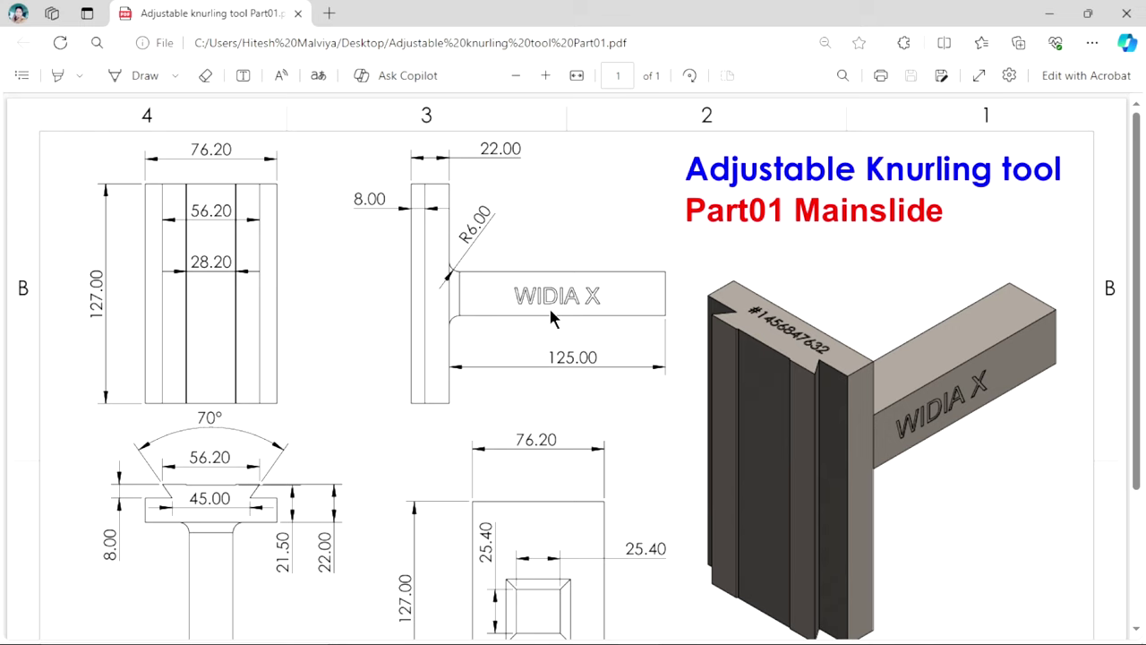
pyautogui.scroll(-2, 552, 319)
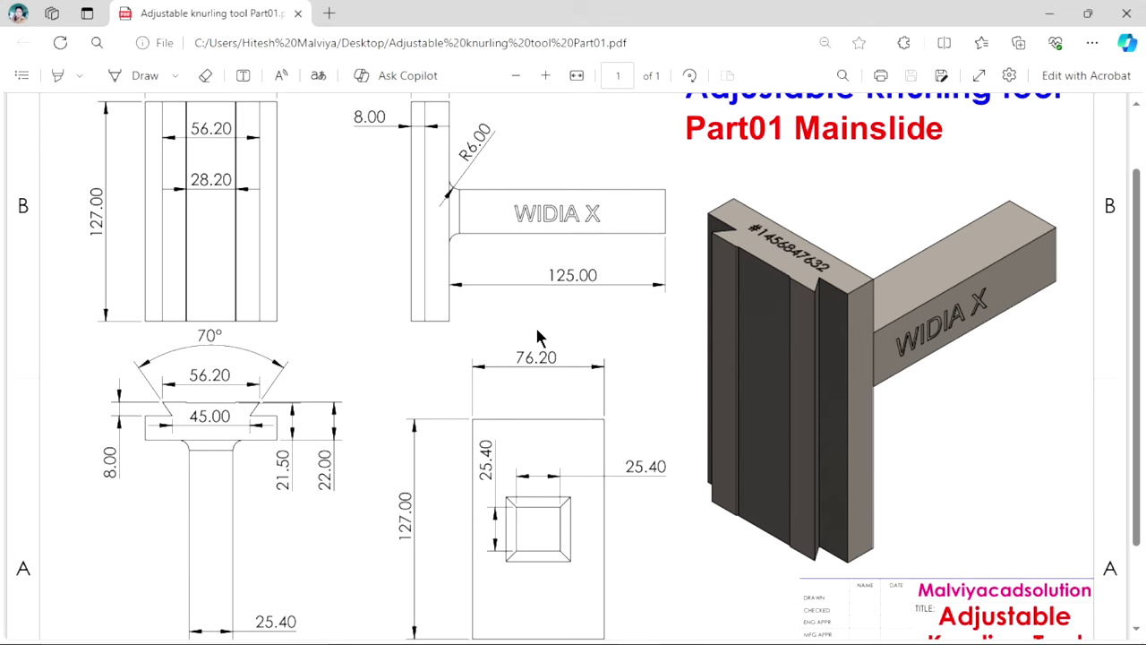
pyautogui.scroll(-3, 596, 385)
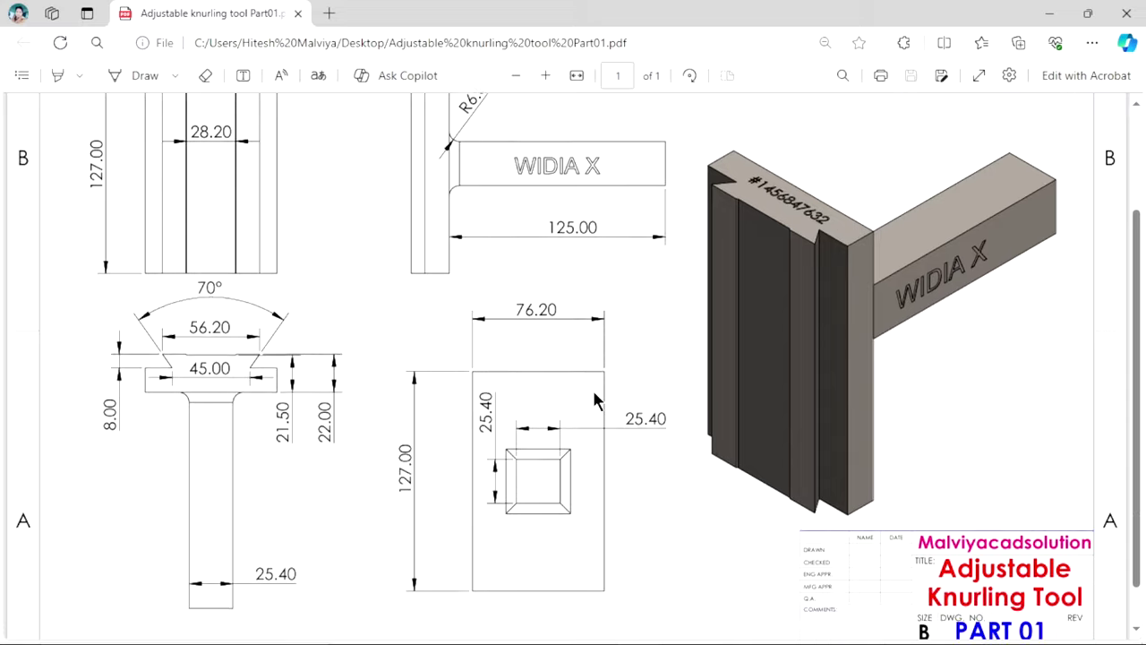
pyautogui.scroll(5, 475, 375)
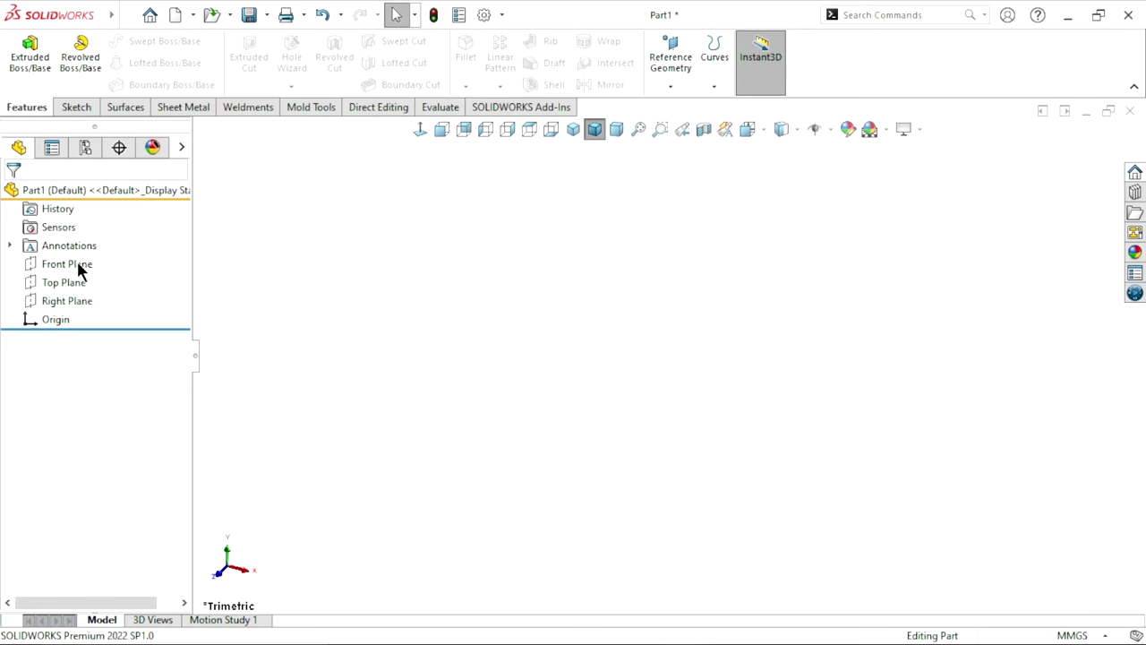
# Sketch a center rectangle anchored at the origin on the Front Plane.
pyautogui.click(77, 261)
pyautogui.click(93, 233)
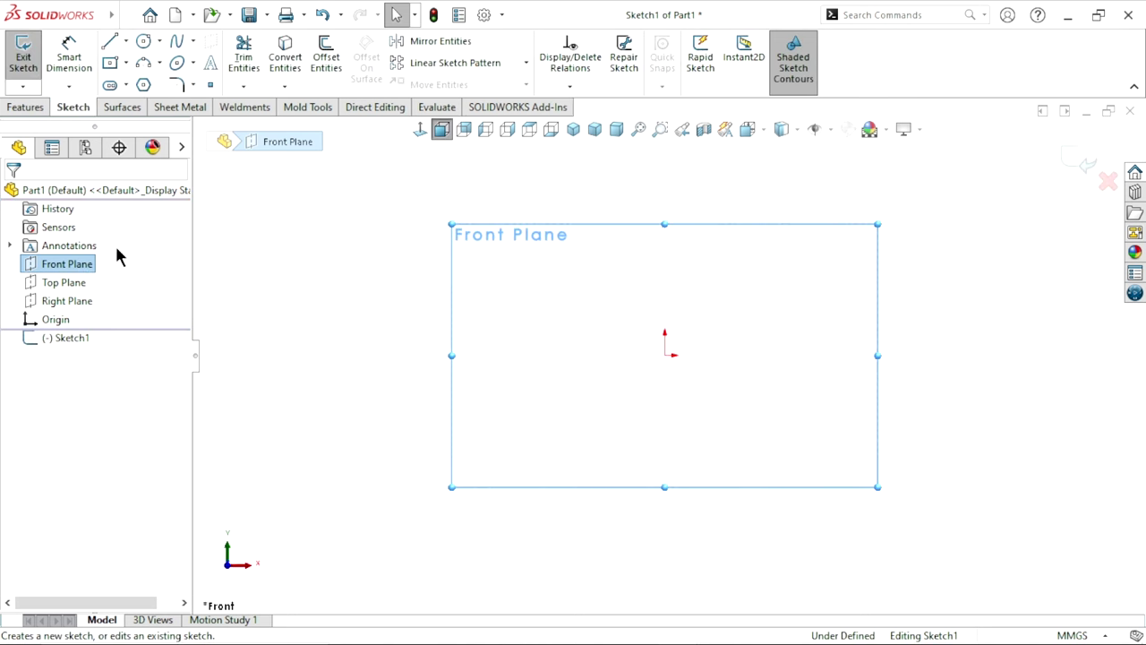
pyautogui.click(111, 69)
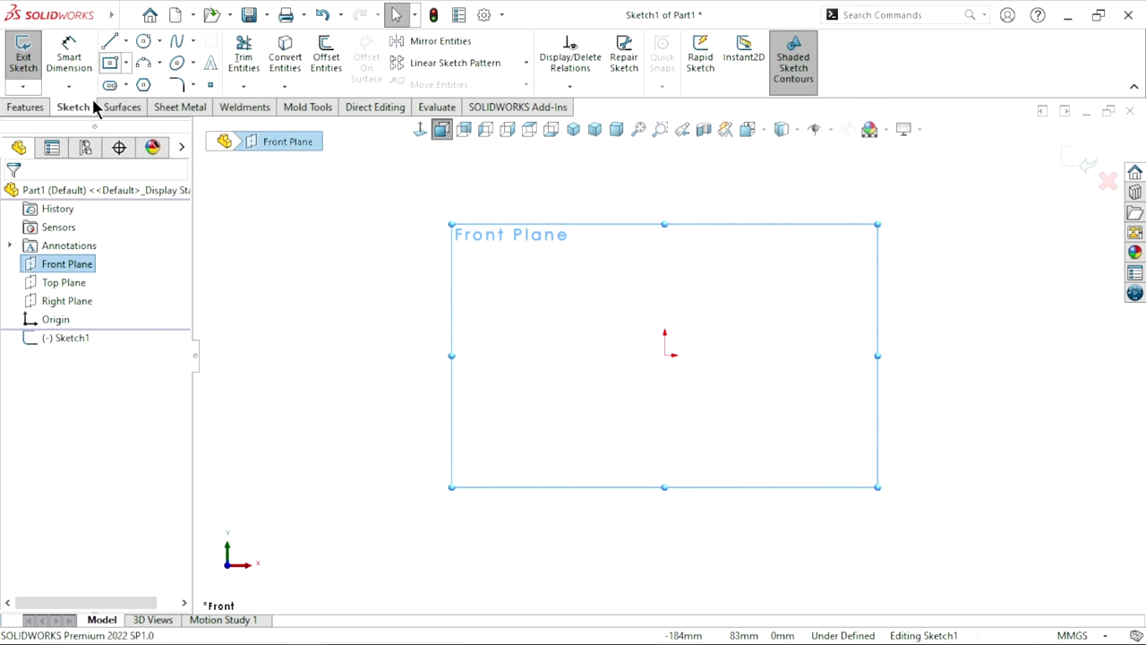
pyautogui.click(664, 356)
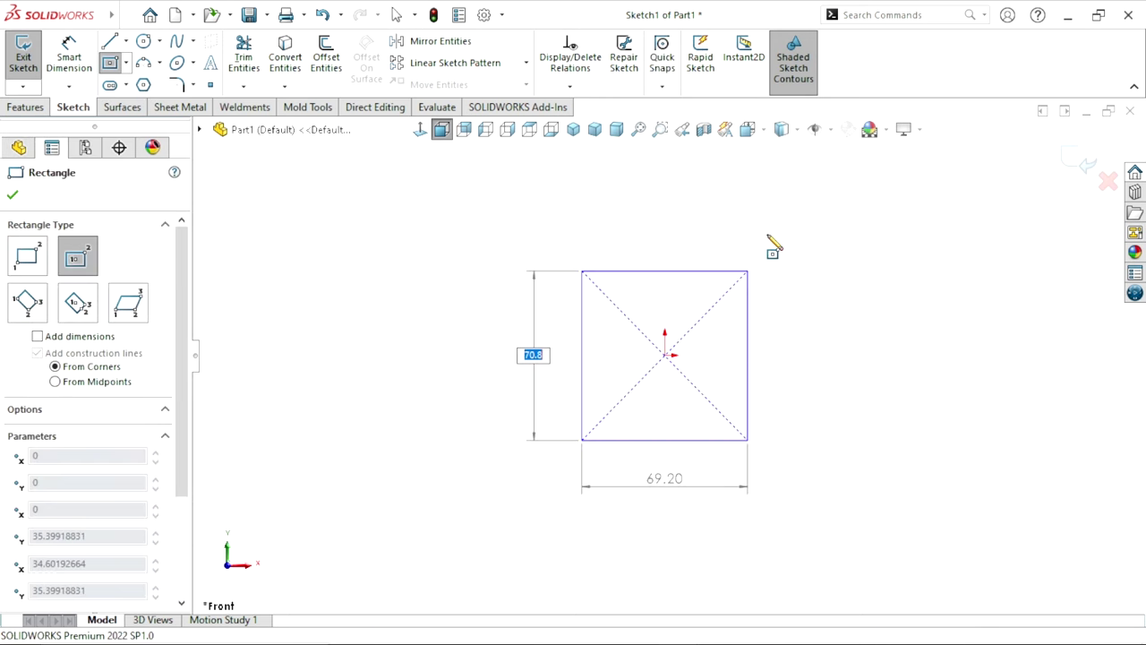
pyautogui.click(771, 195)
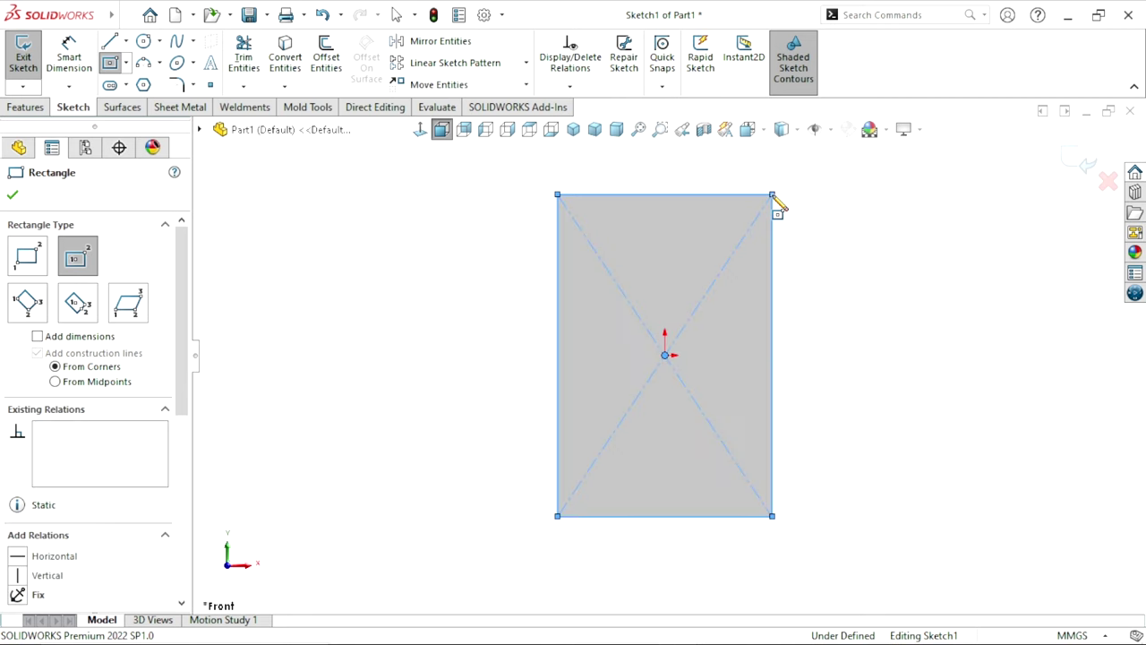
pyautogui.rightClick(809, 220)
pyautogui.click(837, 227)
pyautogui.click(804, 255)
pyautogui.scroll(2, 693, 335)
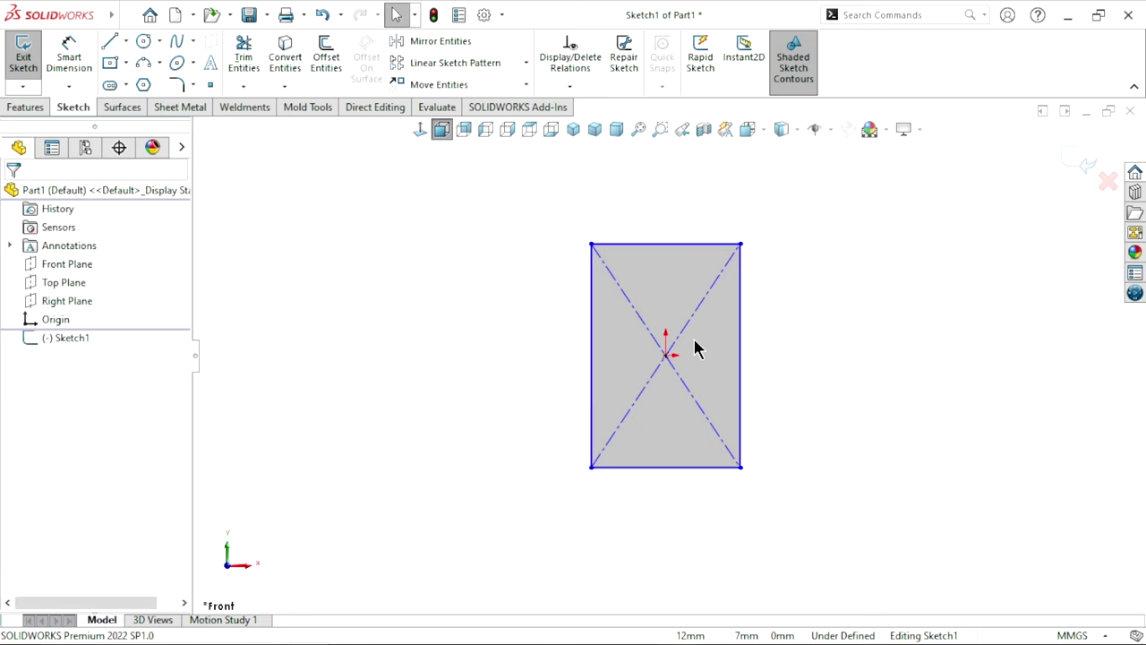
pyautogui.scroll(-2, 706, 334)
# Dimension the rectangle's width to 3 in (76.20 mm).
pyautogui.click(68, 73)
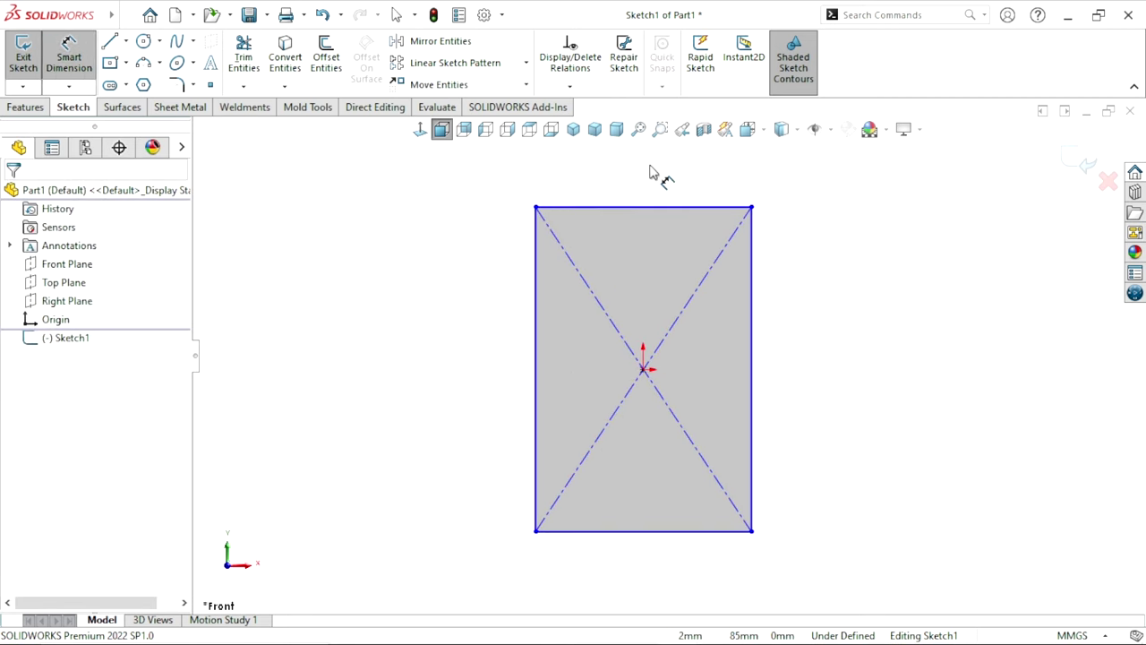
pyautogui.click(639, 207)
pyautogui.click(639, 185)
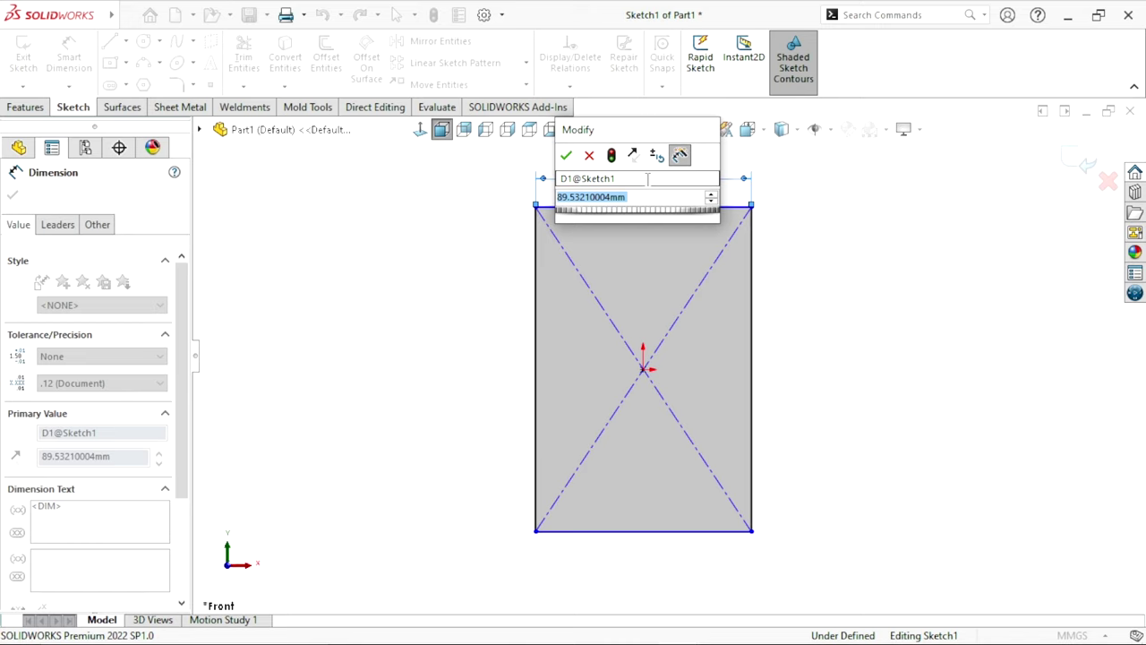
pyautogui.press('BackSpace')
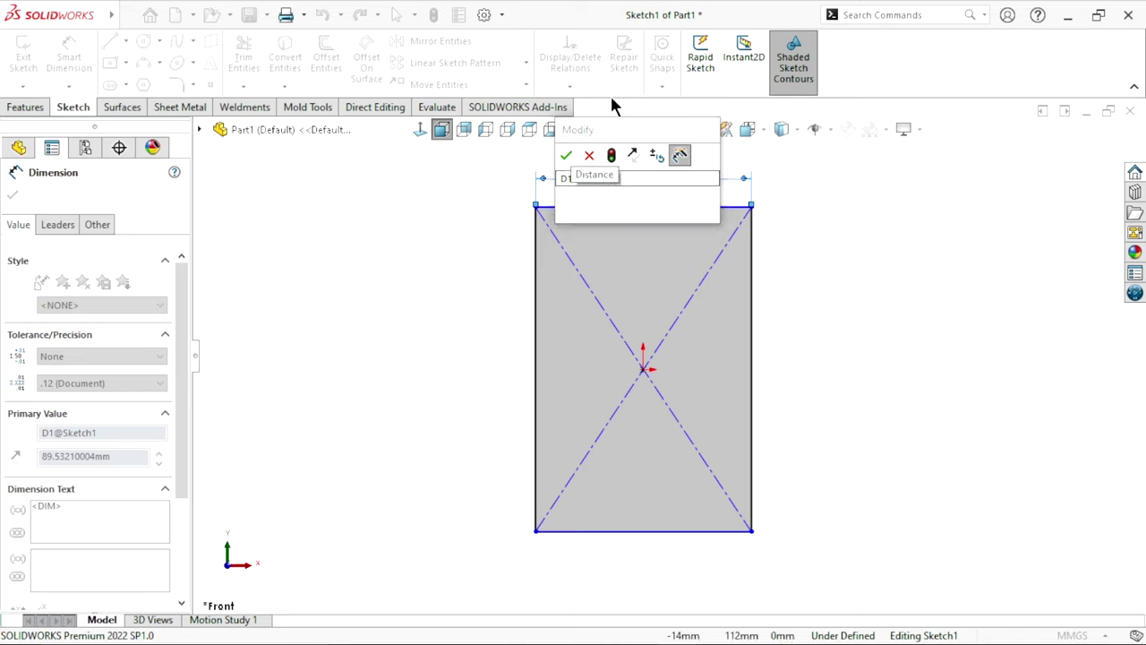
pyautogui.write('3in')
pyautogui.press('Return')
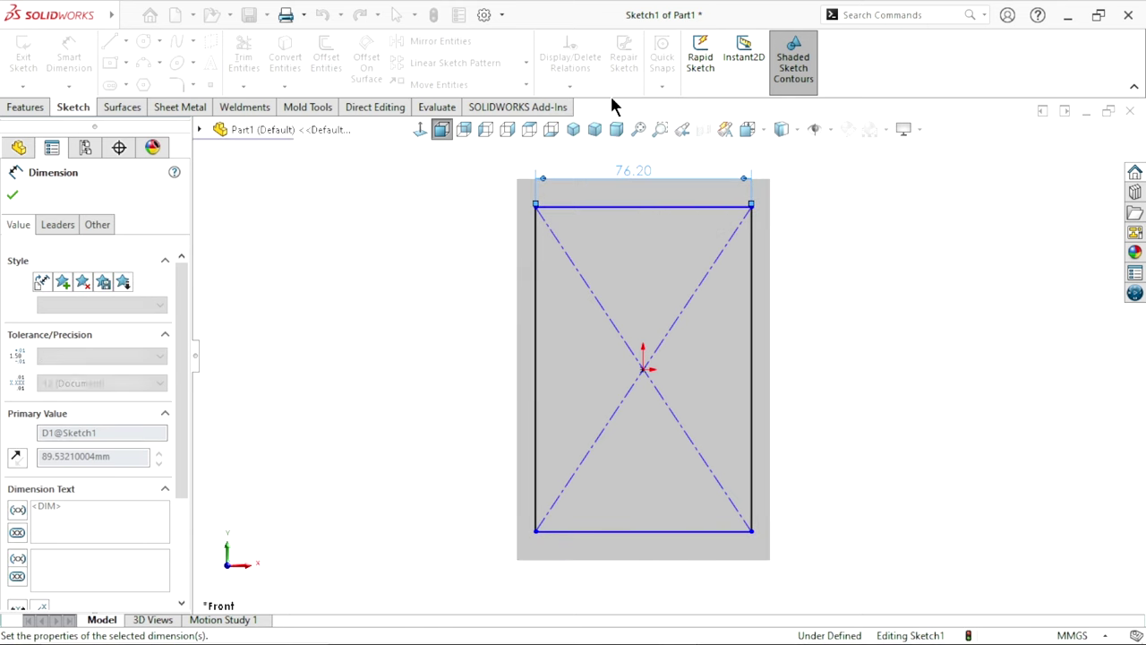
# Dimension the rectangle's height to 5 in (127.00 mm), fully defining the sketch.
pyautogui.click(533, 381)
pyautogui.click(490, 385)
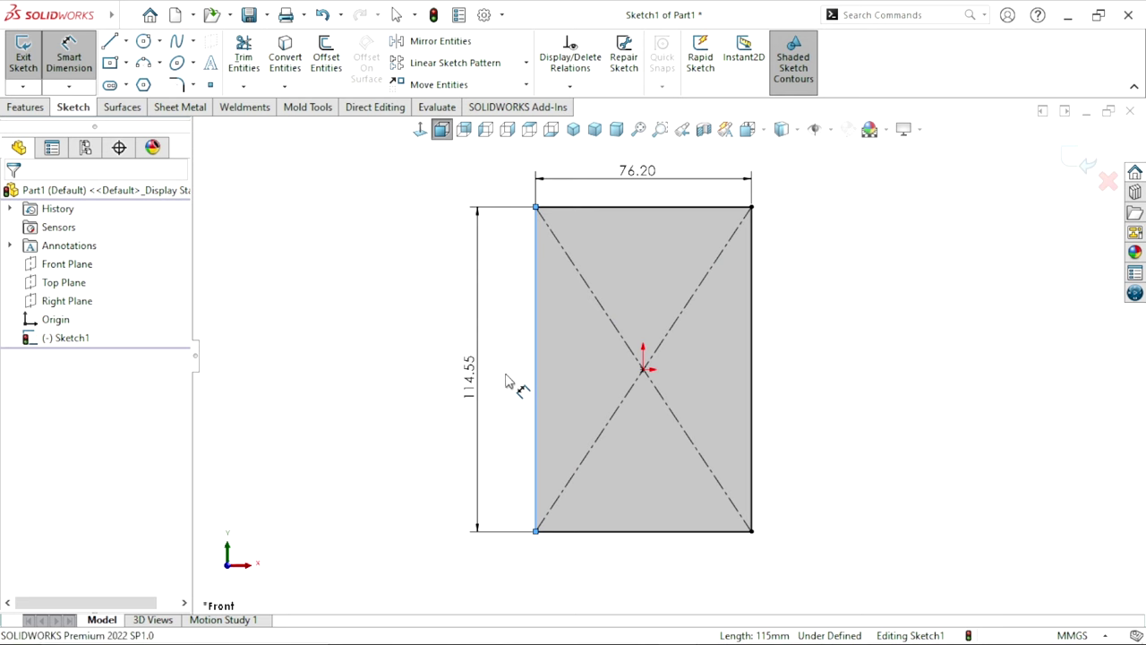
pyautogui.write('5i')
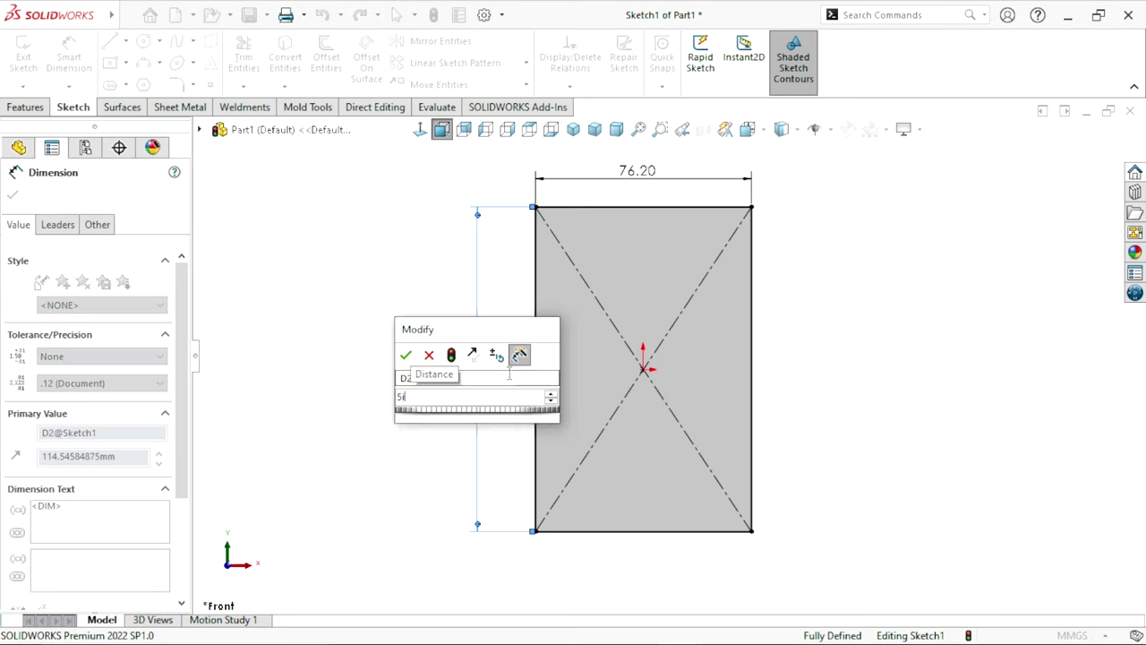
pyautogui.write('n')
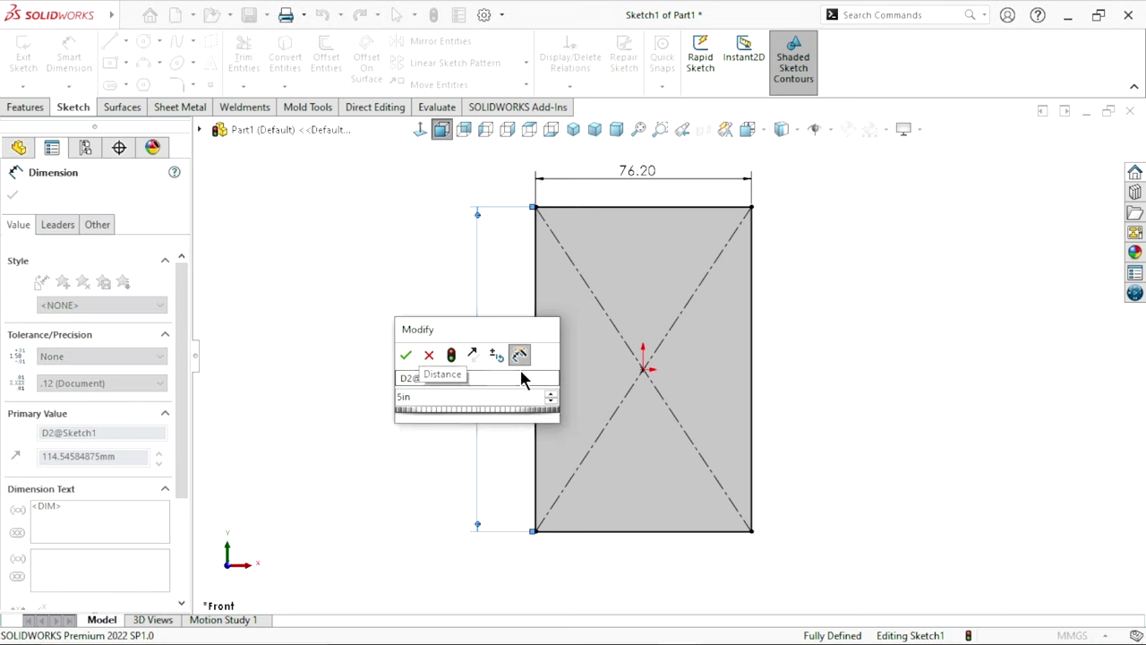
pyautogui.press('Return')
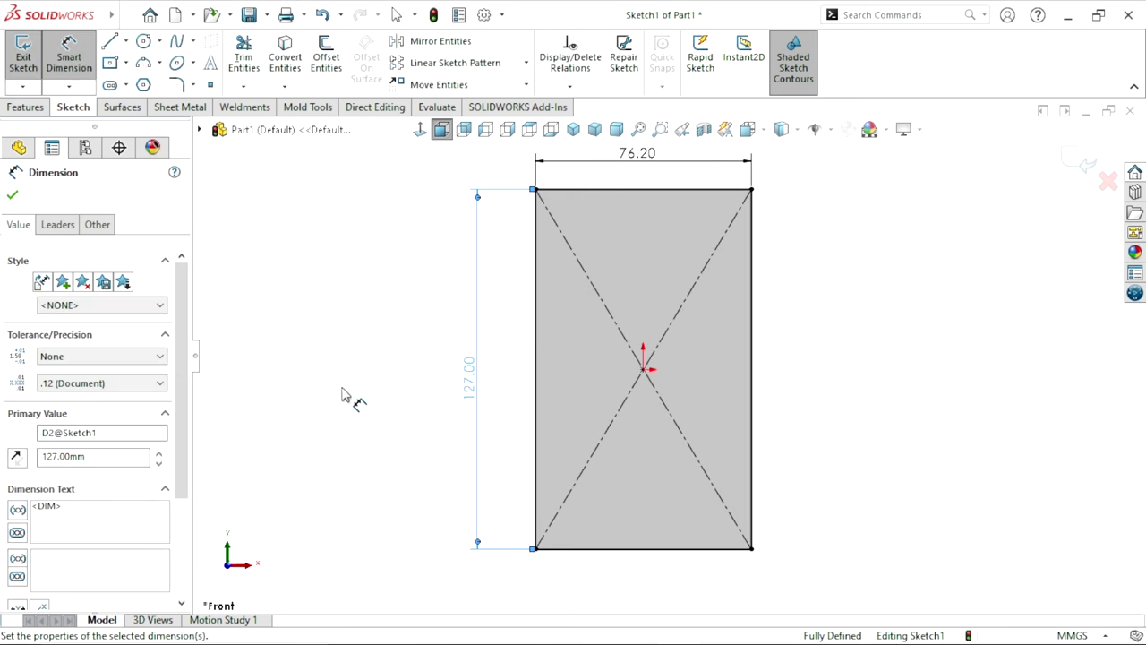
pyautogui.click(341, 394)
pyautogui.scroll(1, 844, 340)
pyautogui.scroll(-1, 807, 371)
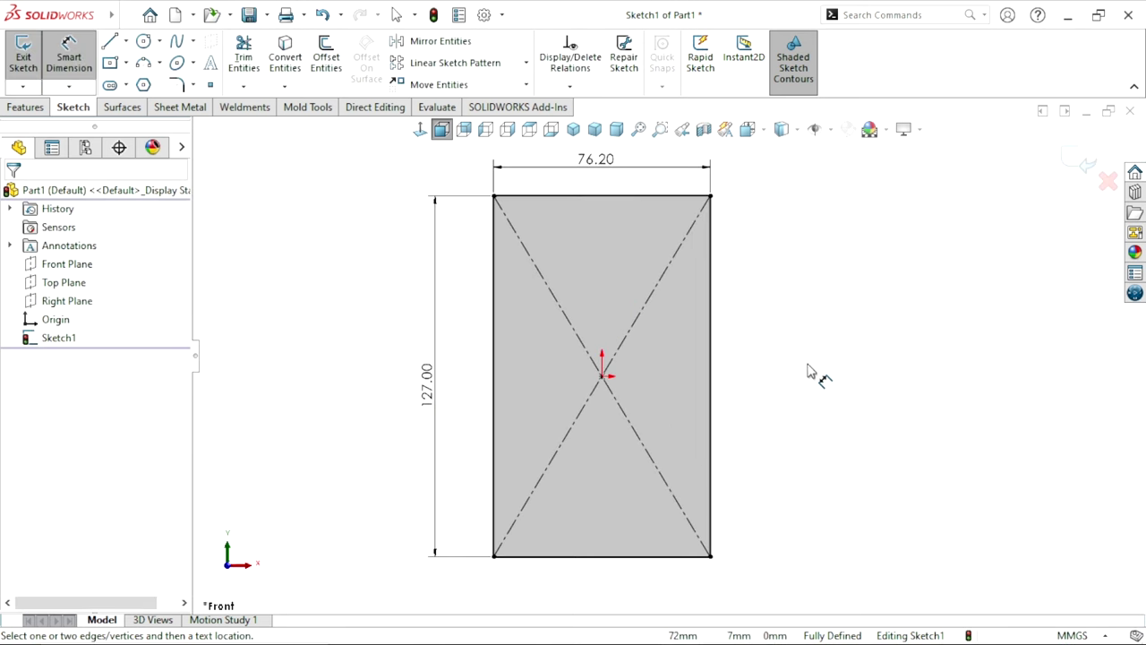
pyautogui.click(26, 109)
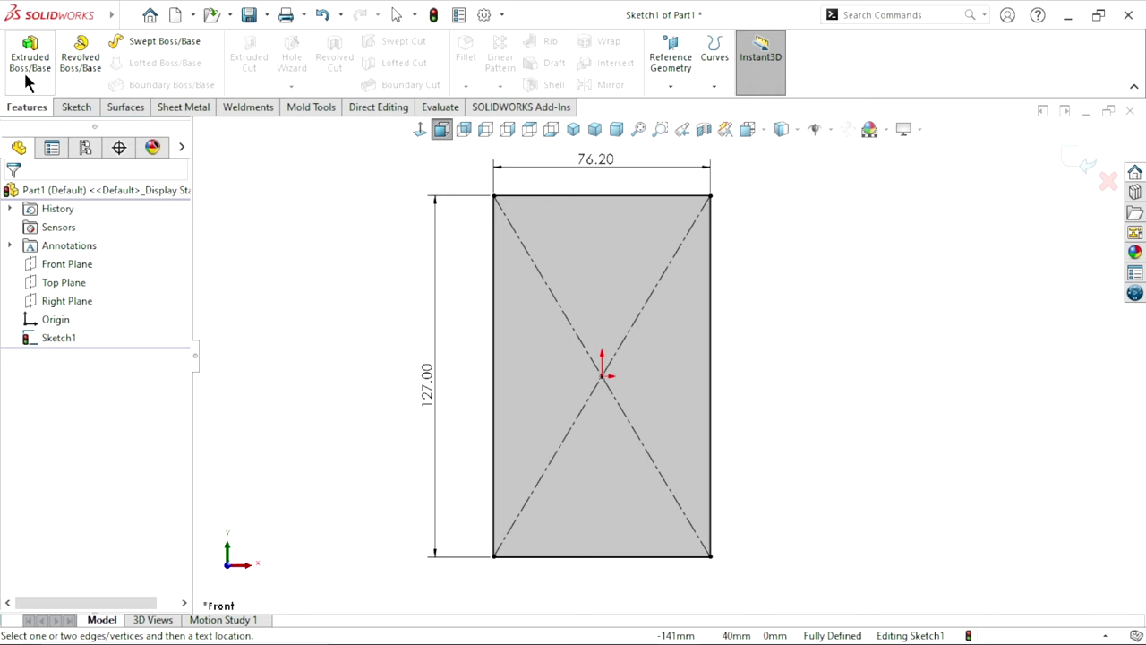
# Extrude the rectangle sketch as a blind boss 22 mm deep.
pyautogui.click(26, 81)
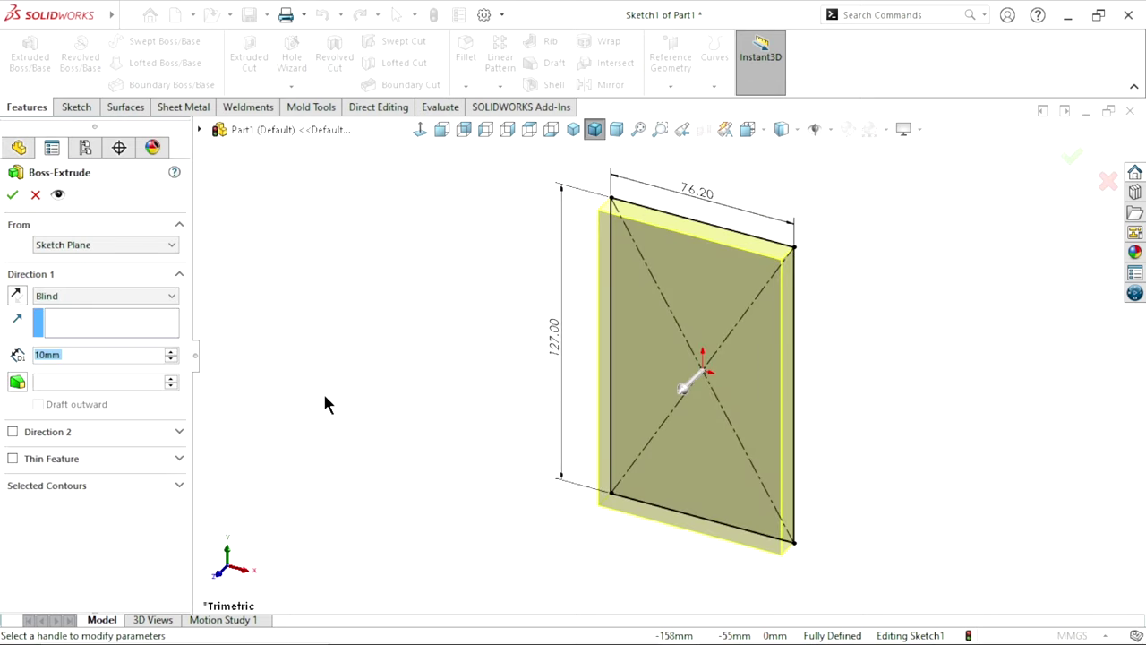
pyautogui.scroll(3, 689, 370)
pyautogui.scroll(-3, 813, 329)
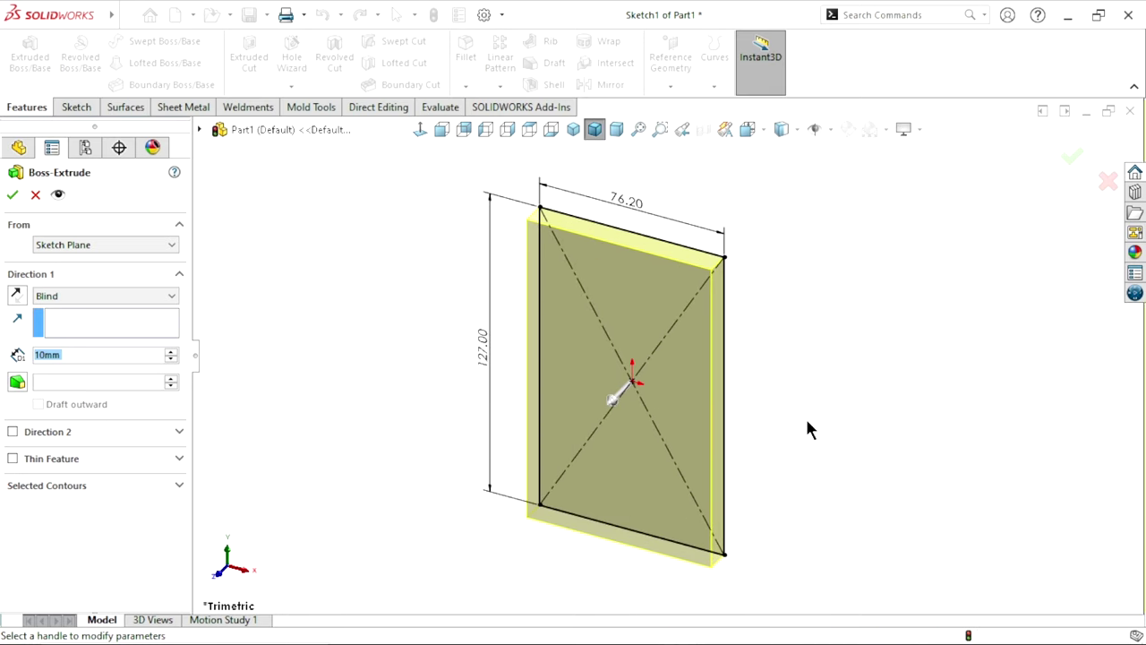
pyautogui.scroll(-2, 800, 425)
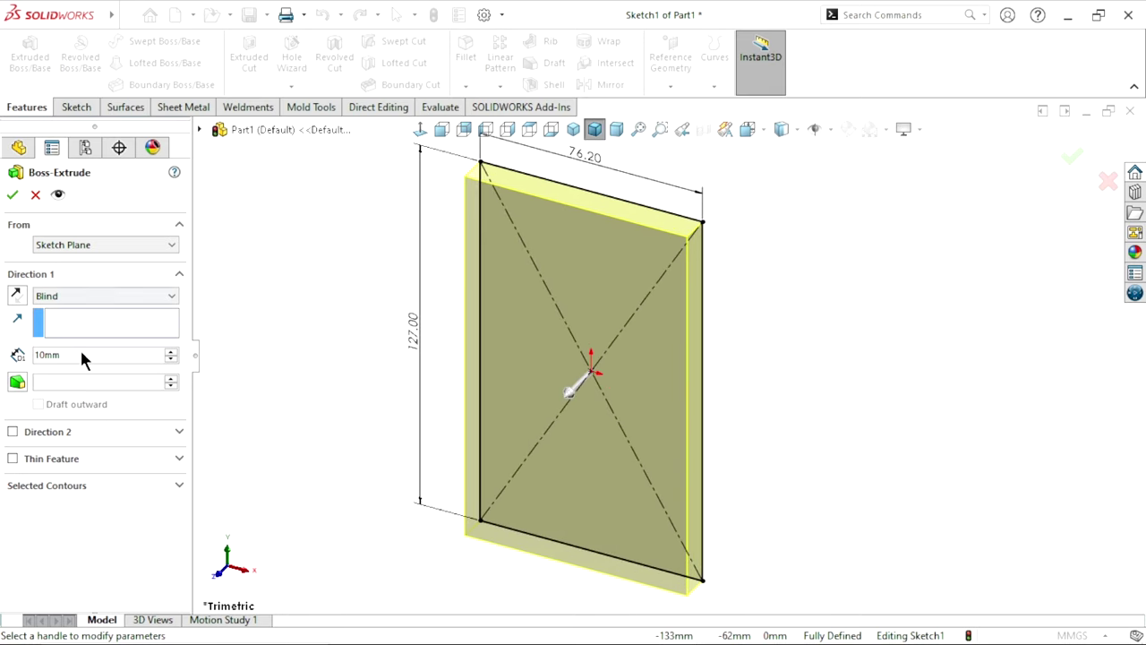
pyautogui.moveTo(81, 356); pyautogui.dragTo(20, 358)
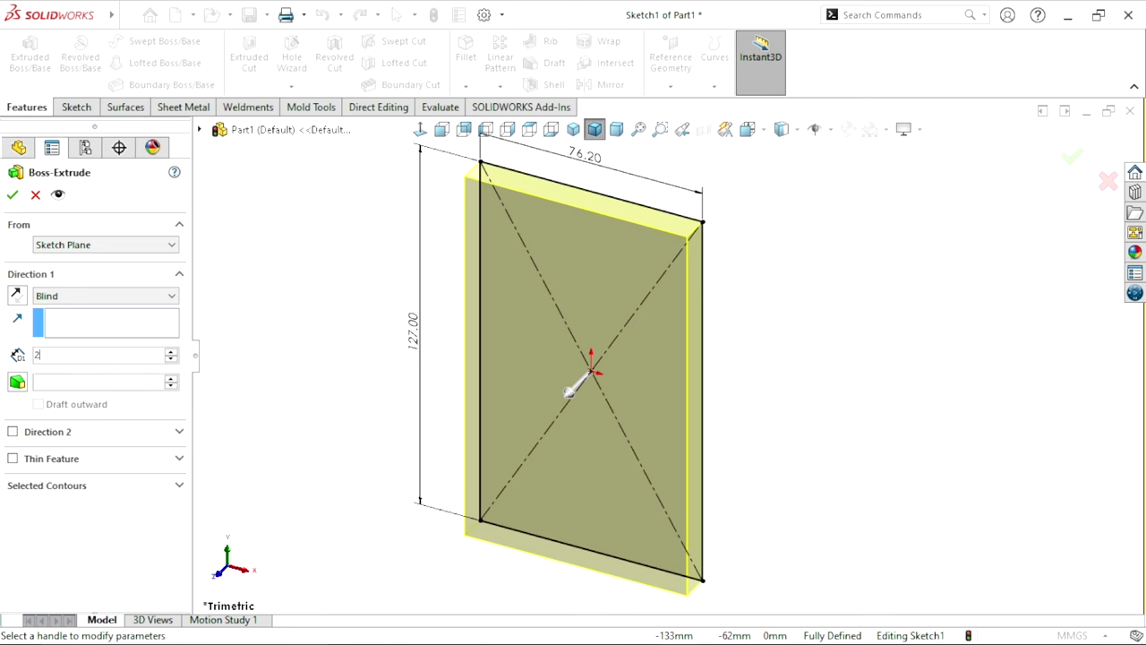
pyautogui.write('2mm')
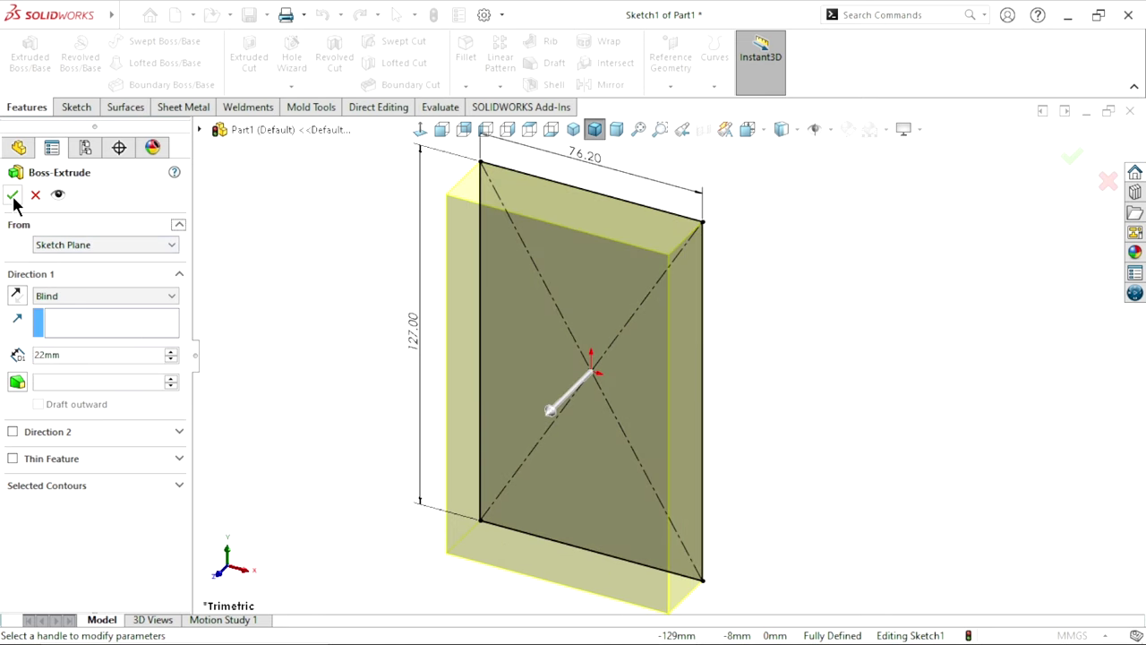
pyautogui.click(12, 195)
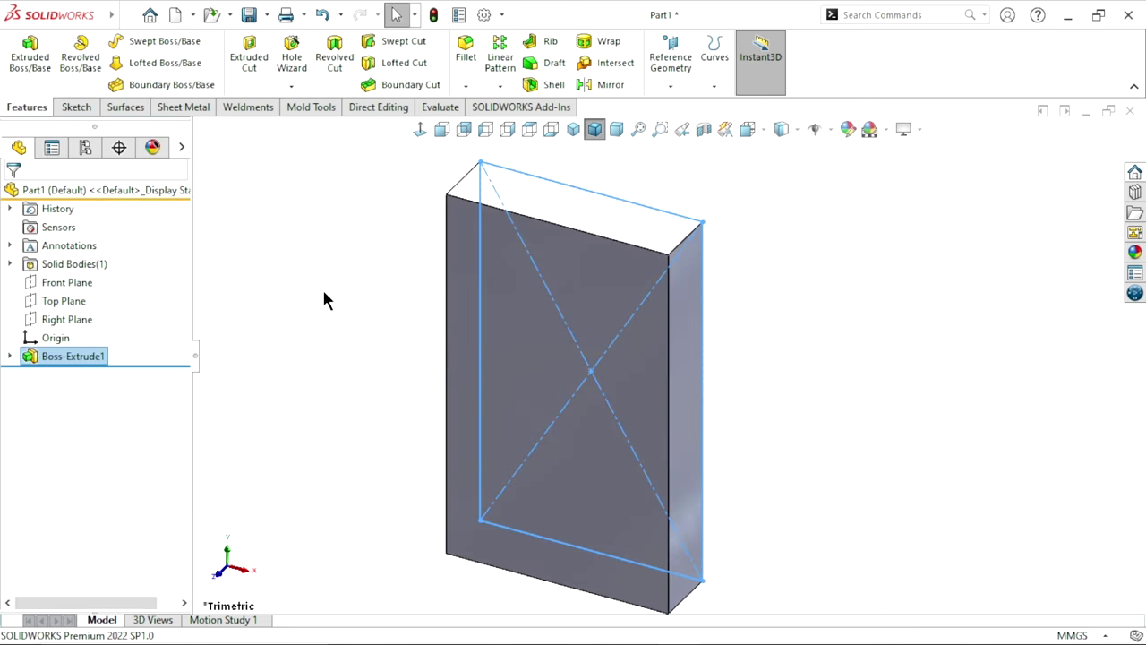
pyautogui.scroll(1, 627, 366)
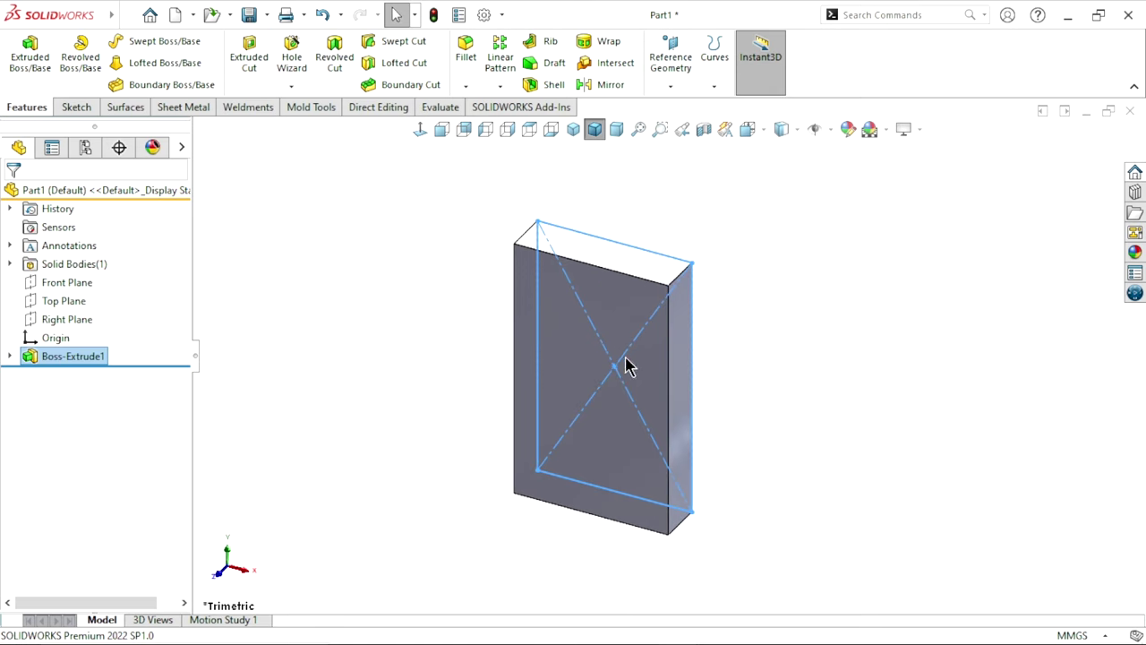
pyautogui.click(817, 413)
# Open a new sketch on the Top Plane.
pyautogui.click(62, 301)
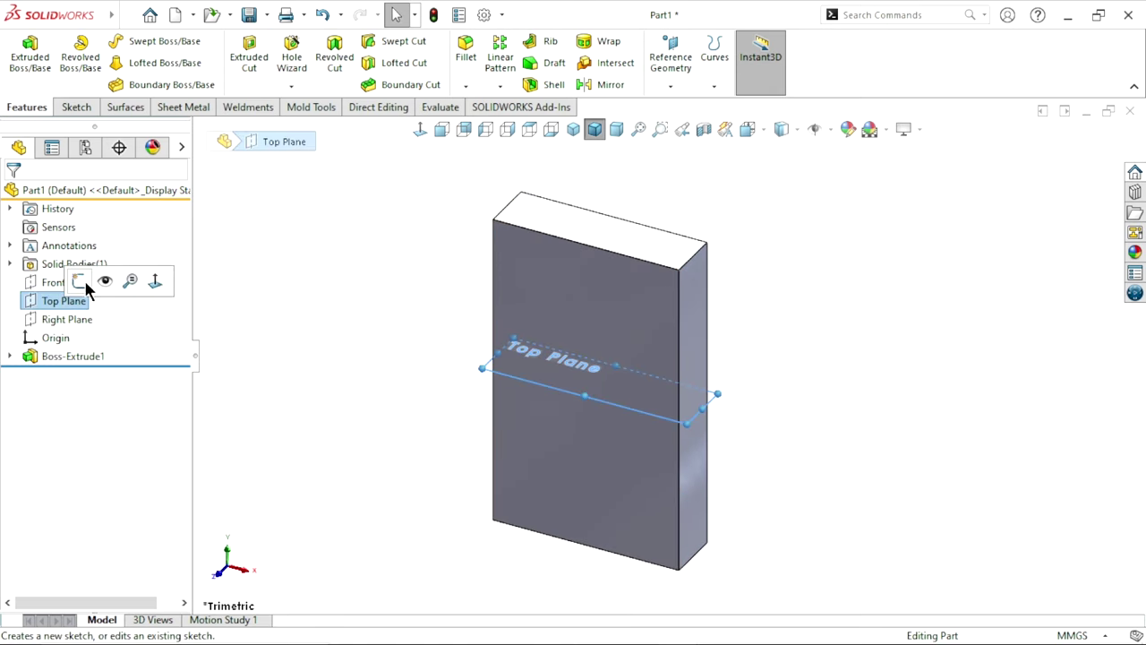
pyautogui.click(85, 280)
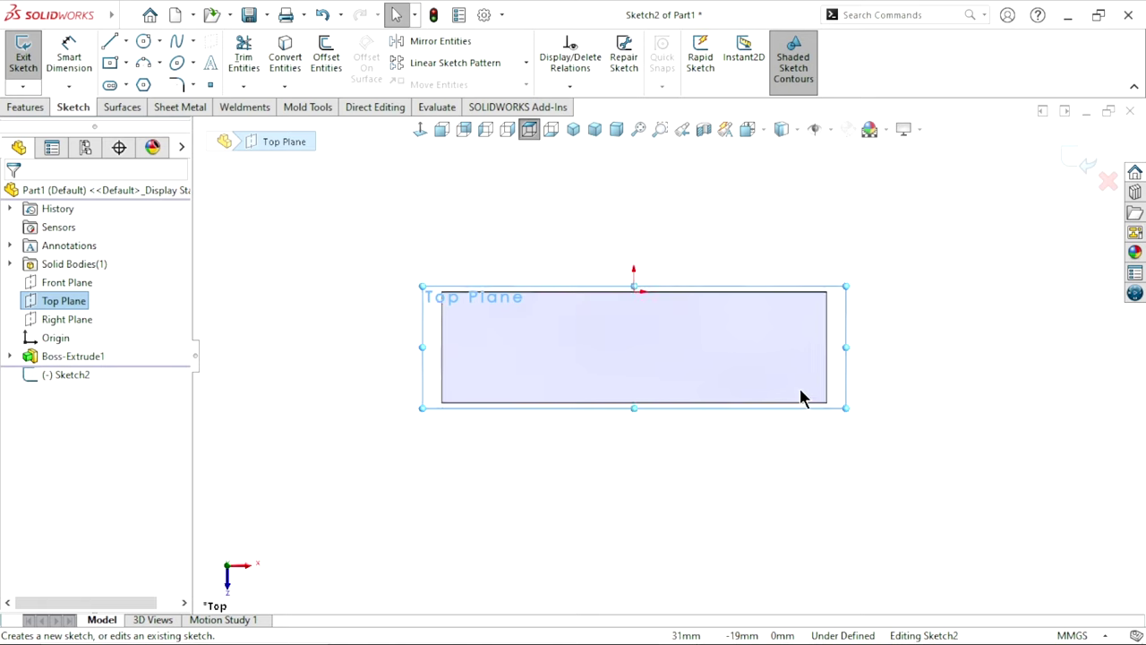
pyautogui.click(699, 471)
pyautogui.scroll(-2, 796, 386)
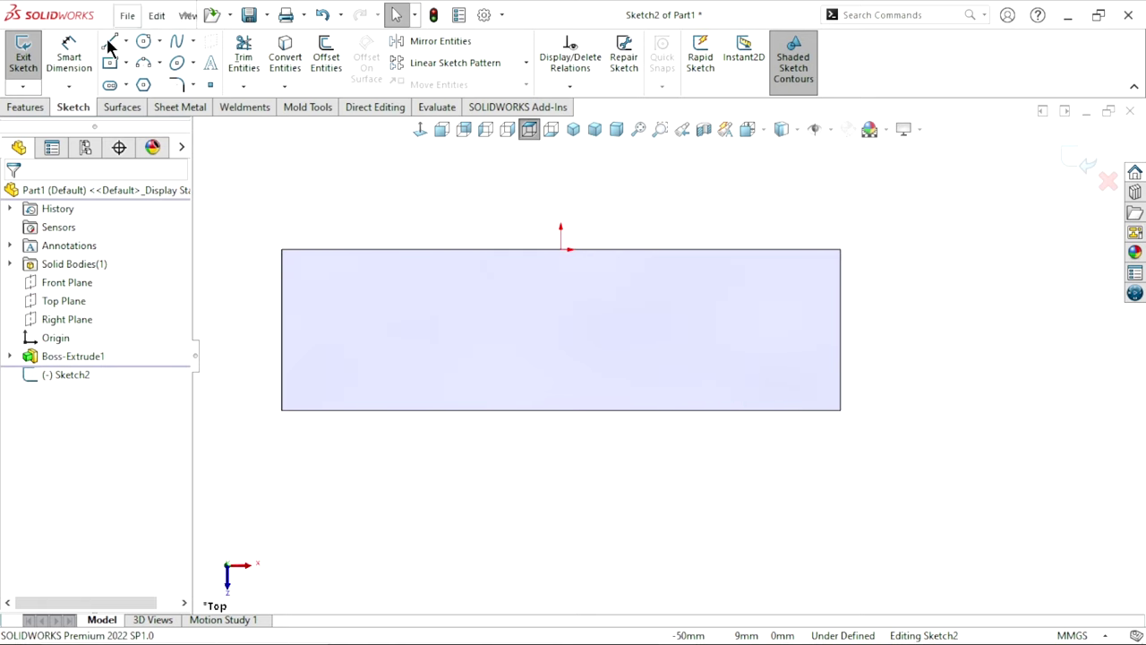
pyautogui.click(127, 15)
pyautogui.click(475, 182)
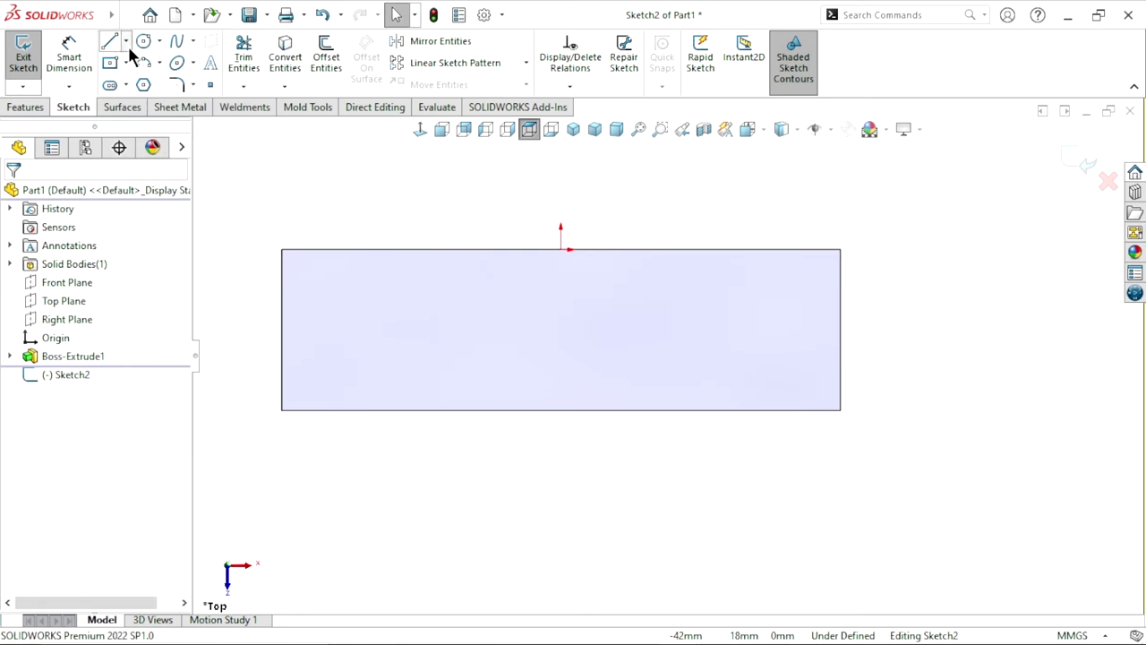
# Draw a vertical centerline from the bottom edge midpoint up past the top edge.
pyautogui.click(126, 41)
pyautogui.click(134, 83)
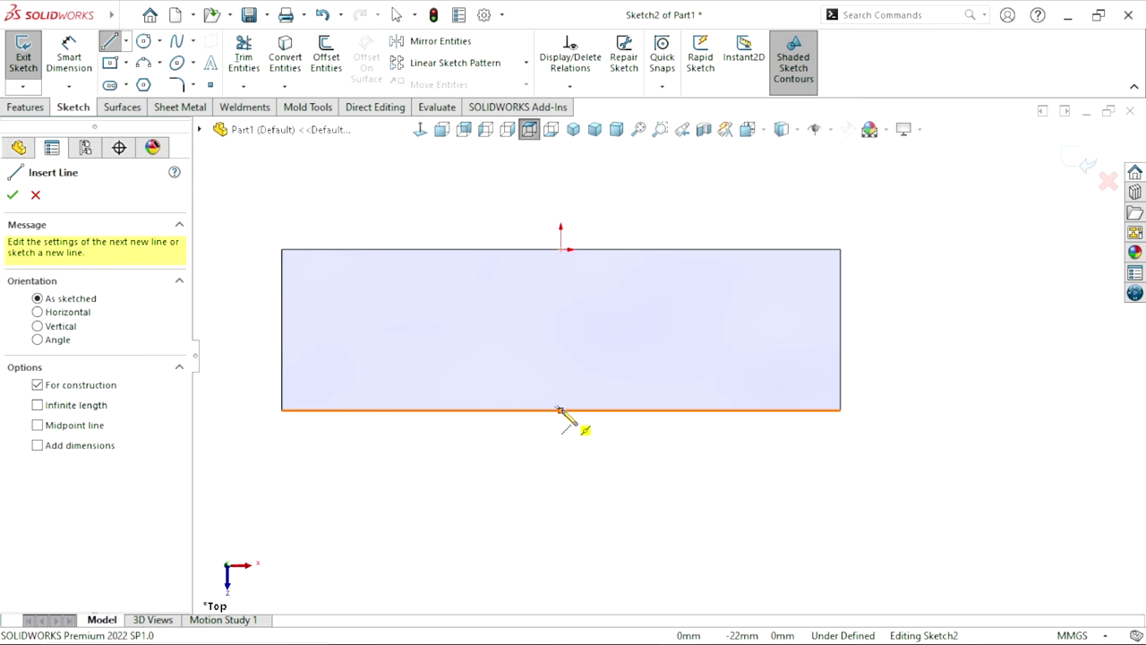
pyautogui.click(560, 410)
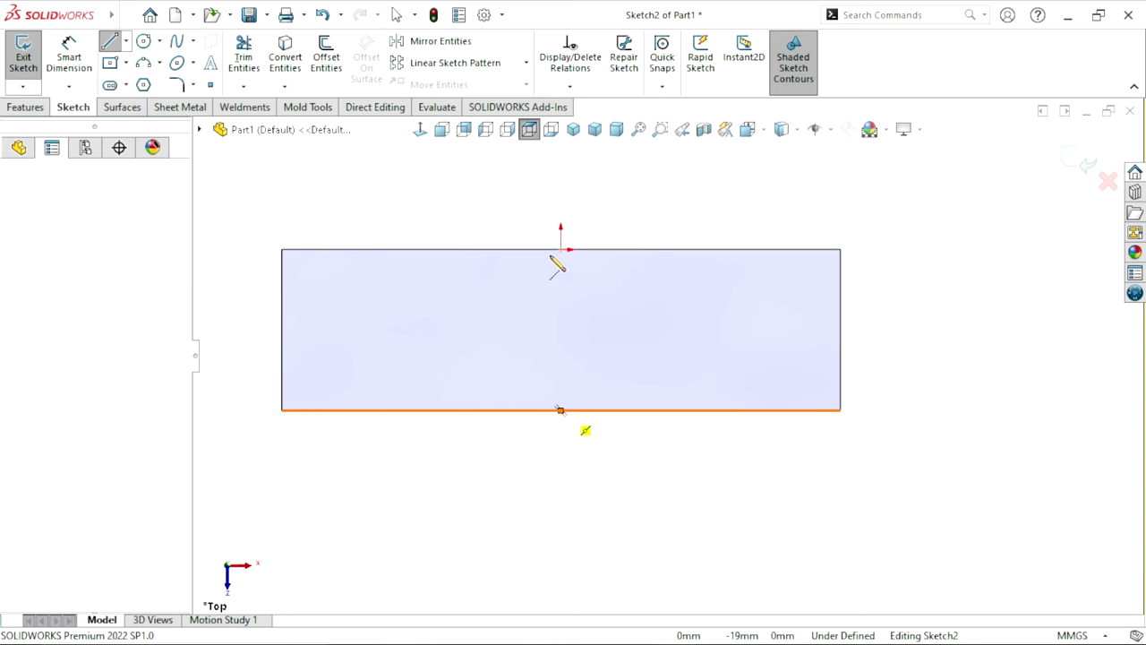
pyautogui.click(575, 207)
pyautogui.rightClick(652, 231)
pyautogui.click(644, 243)
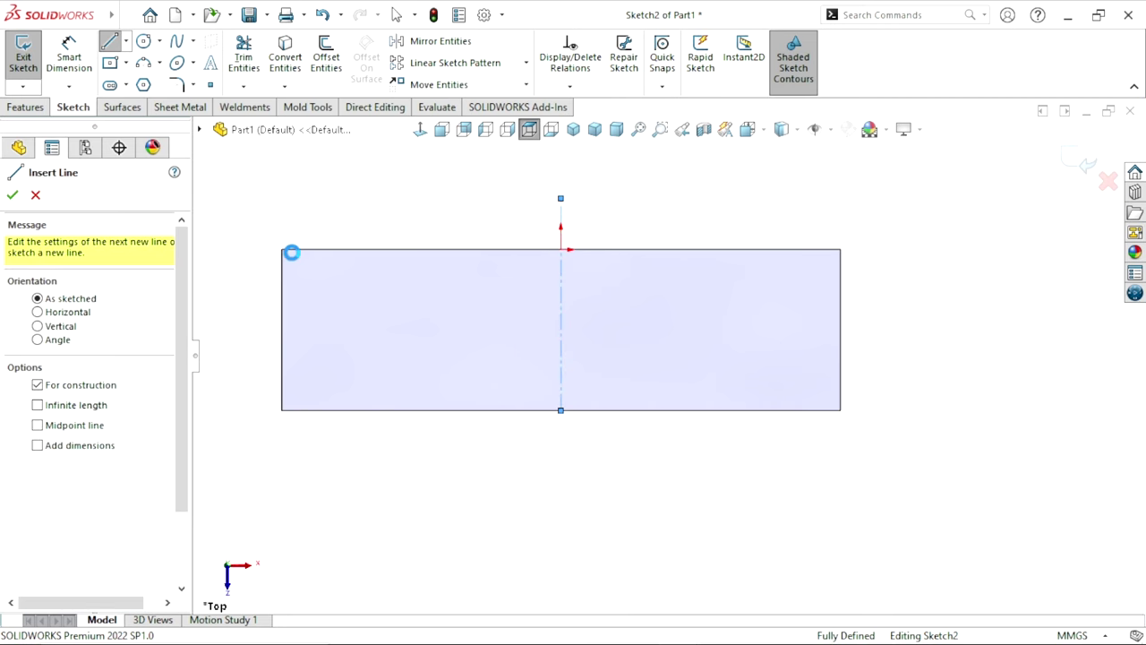
pyautogui.press('Escape')
# Draw the slanted dovetail profile with lines at the block's lower-left corner.
pyautogui.click(110, 43)
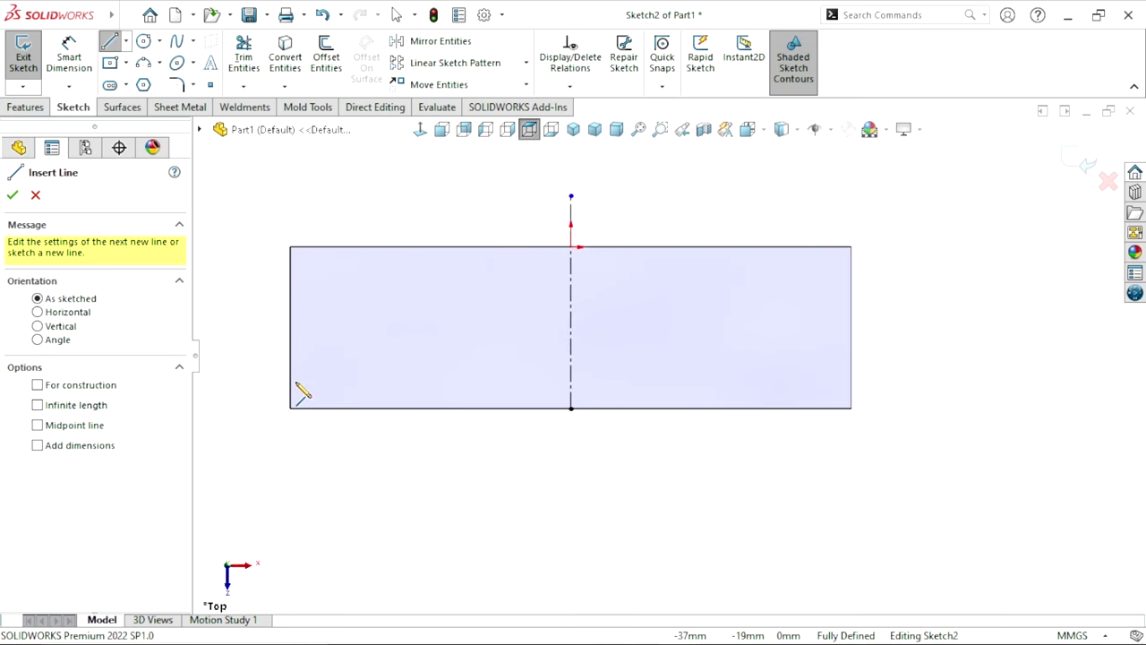
pyautogui.click(289, 351)
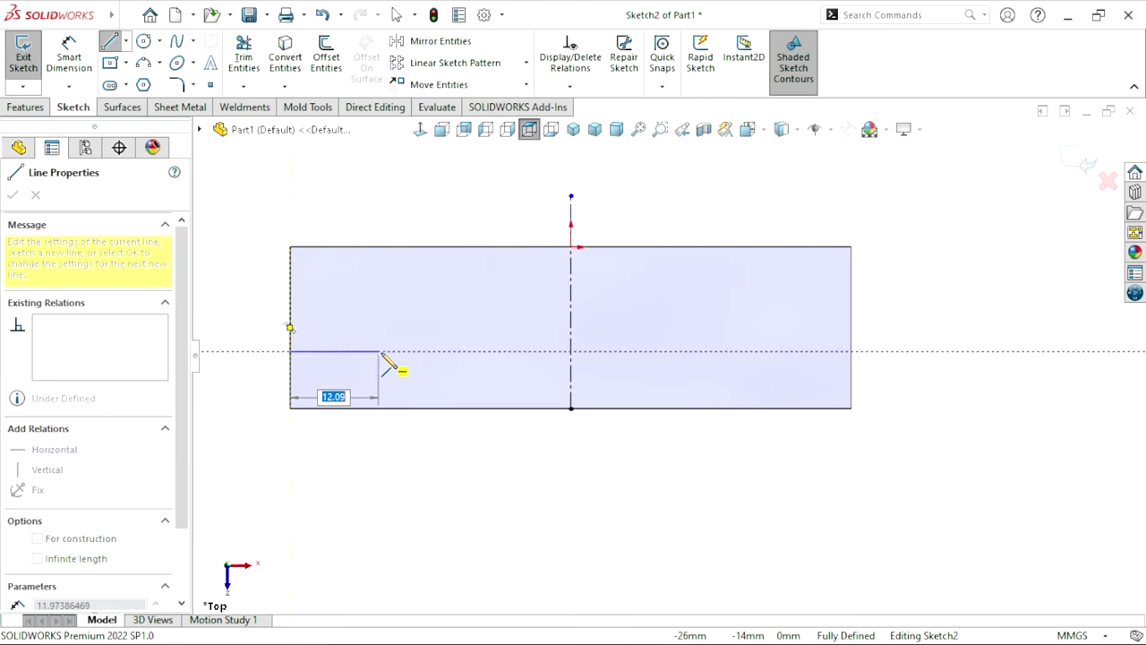
pyautogui.click(394, 351)
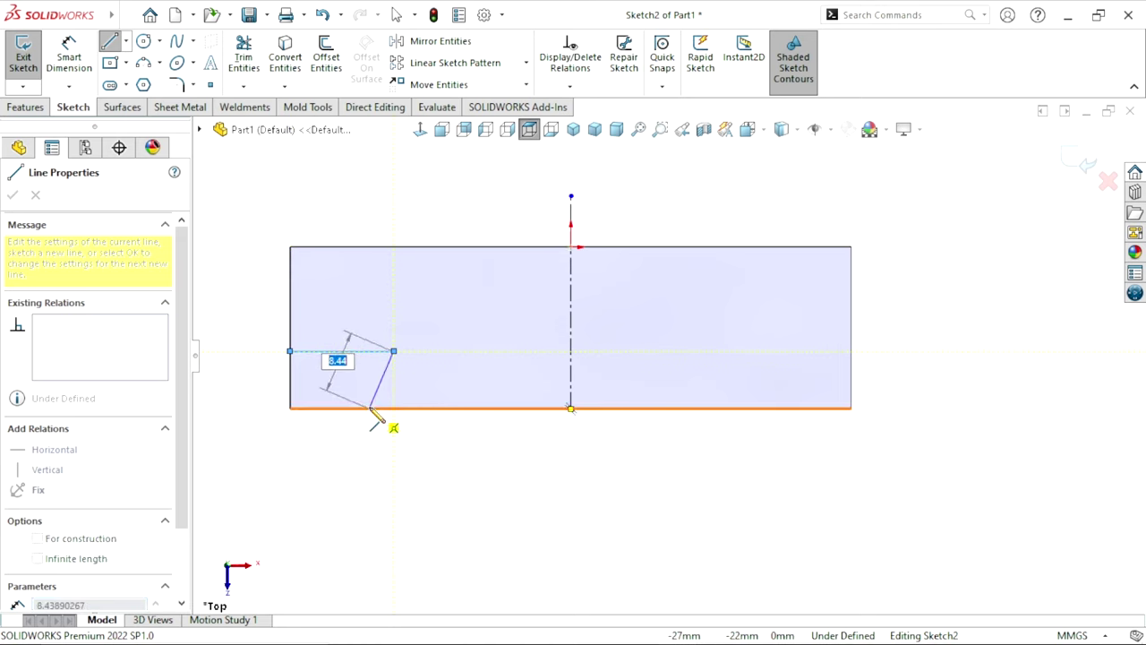
pyautogui.click(370, 408)
pyautogui.click(289, 408)
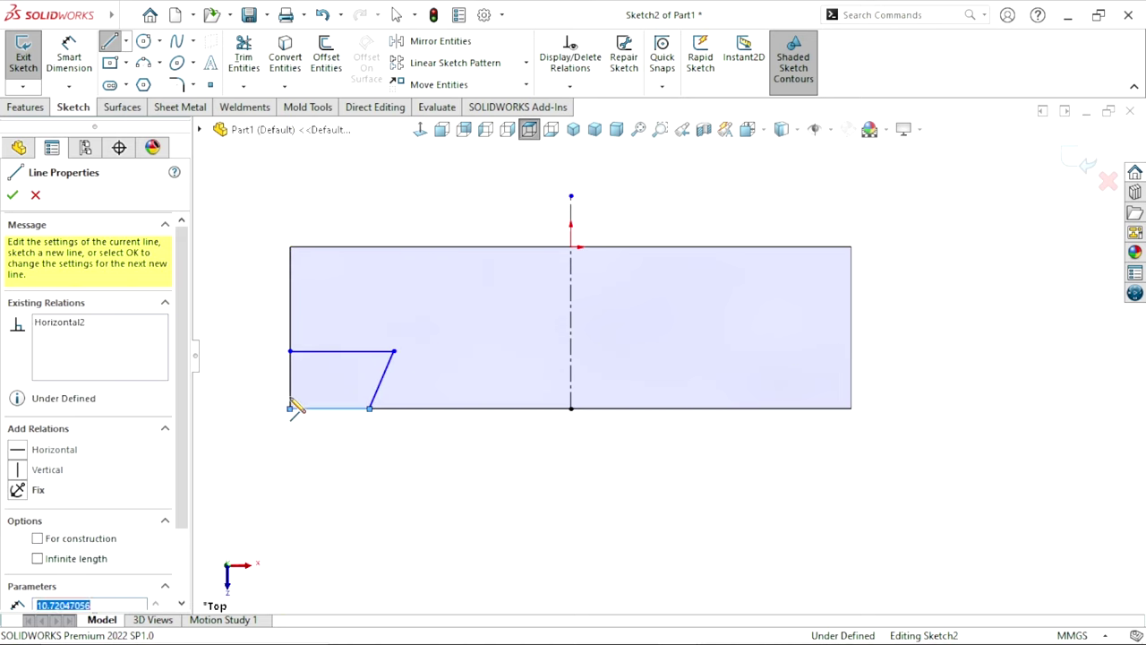
pyautogui.click(289, 351)
pyautogui.rightClick(384, 475)
pyautogui.click(422, 480)
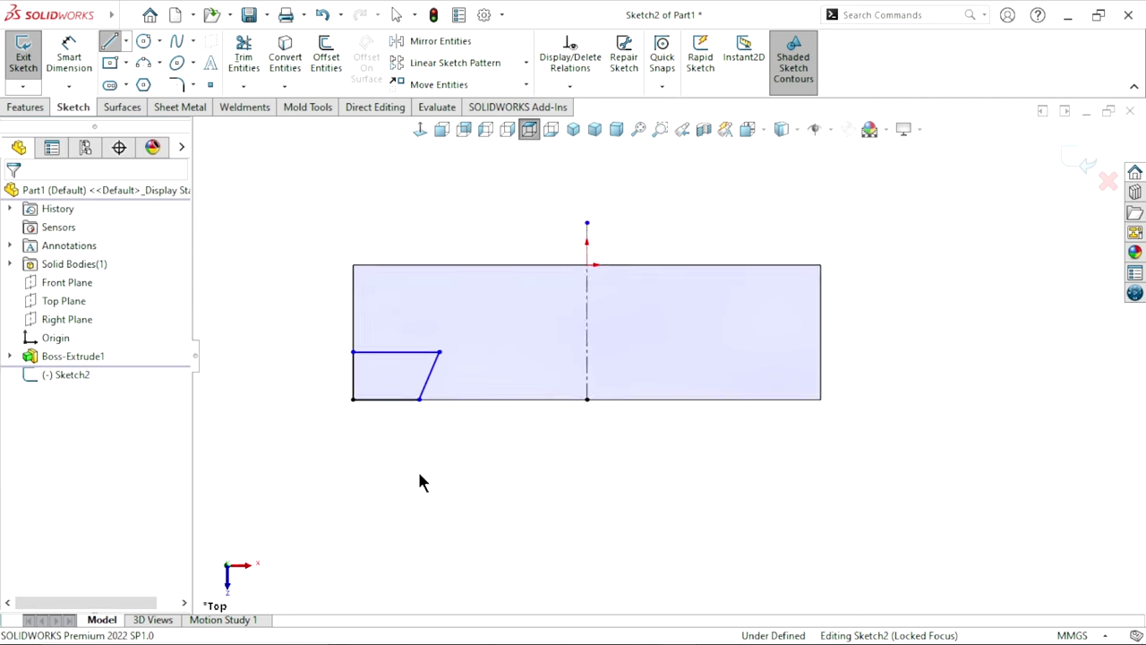
pyautogui.scroll(-2, 450, 507)
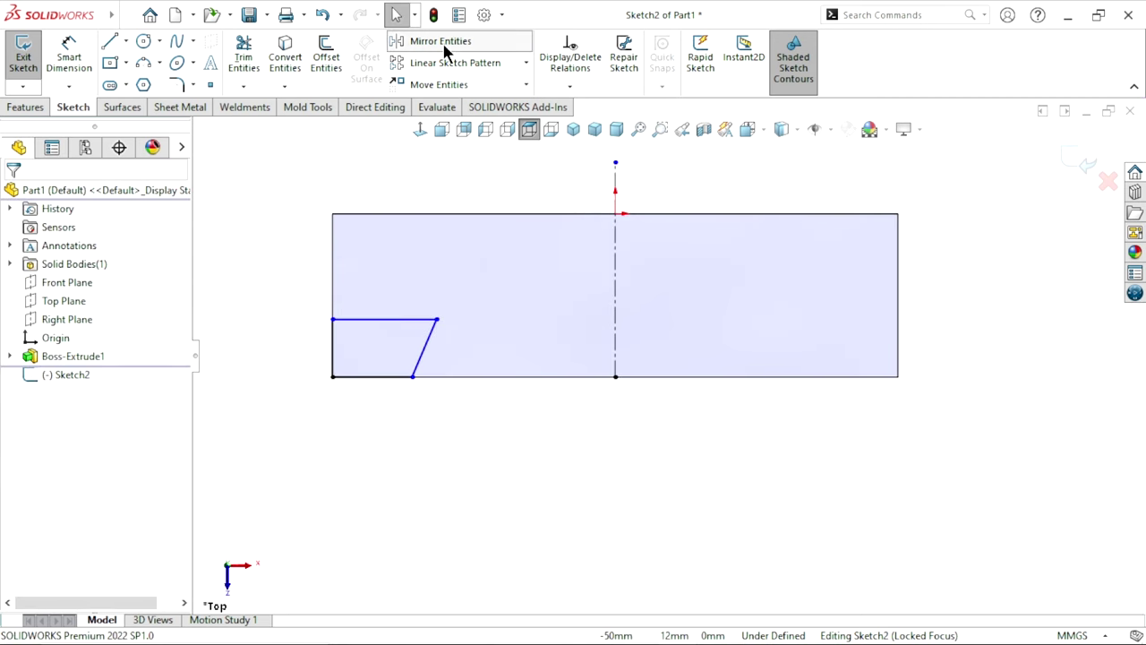
# Mirror the dovetail profile lines to the right side about the centerline.
pyautogui.click(389, 319)
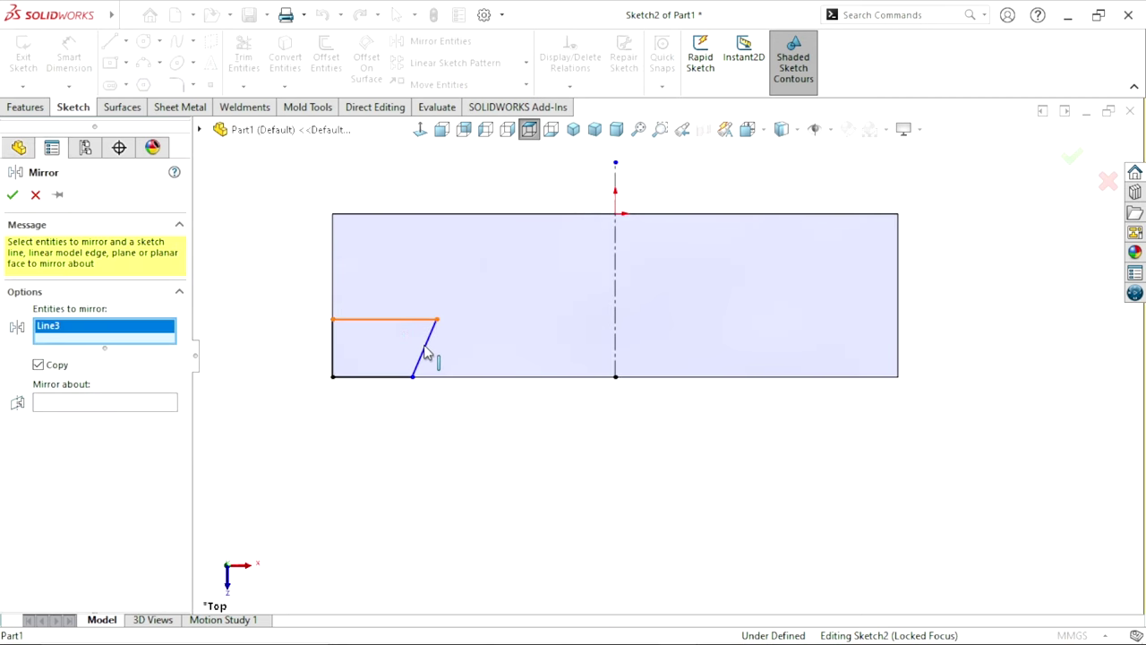
pyautogui.click(379, 376)
pyautogui.click(365, 377)
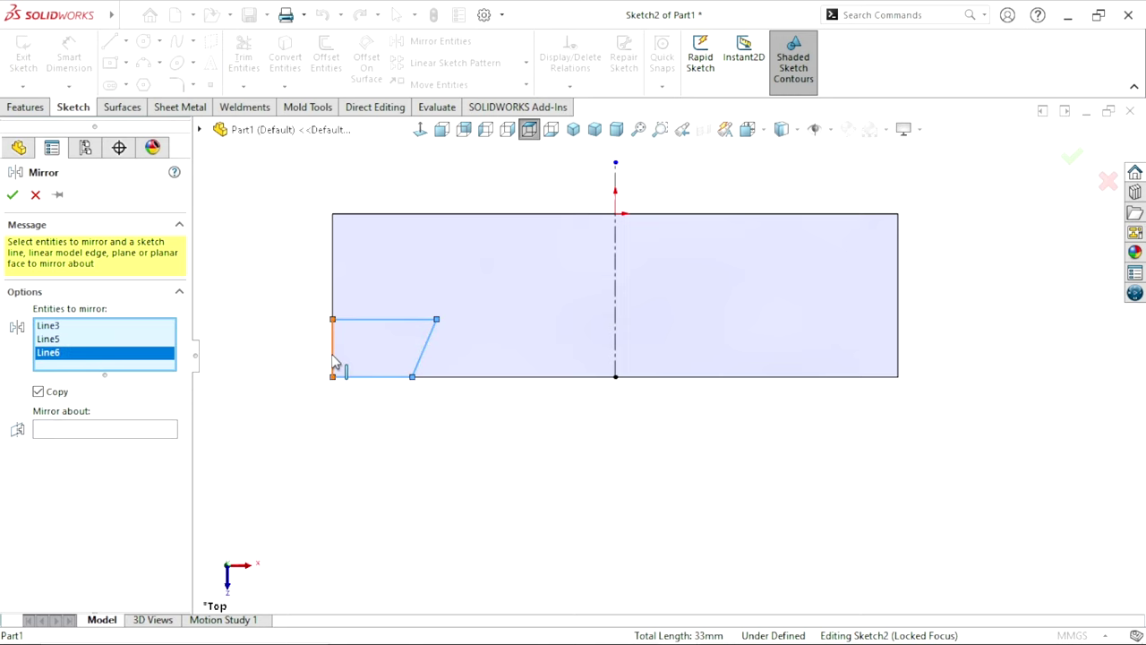
pyautogui.click(333, 358)
pyautogui.click(61, 441)
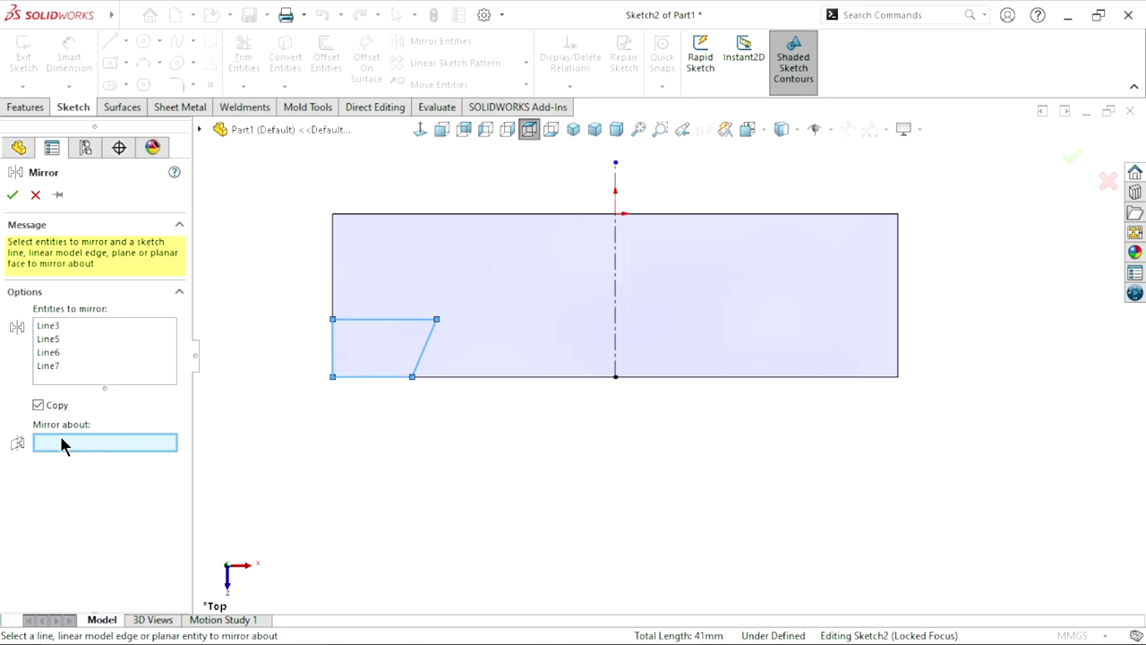
pyautogui.click(620, 324)
pyautogui.click(13, 197)
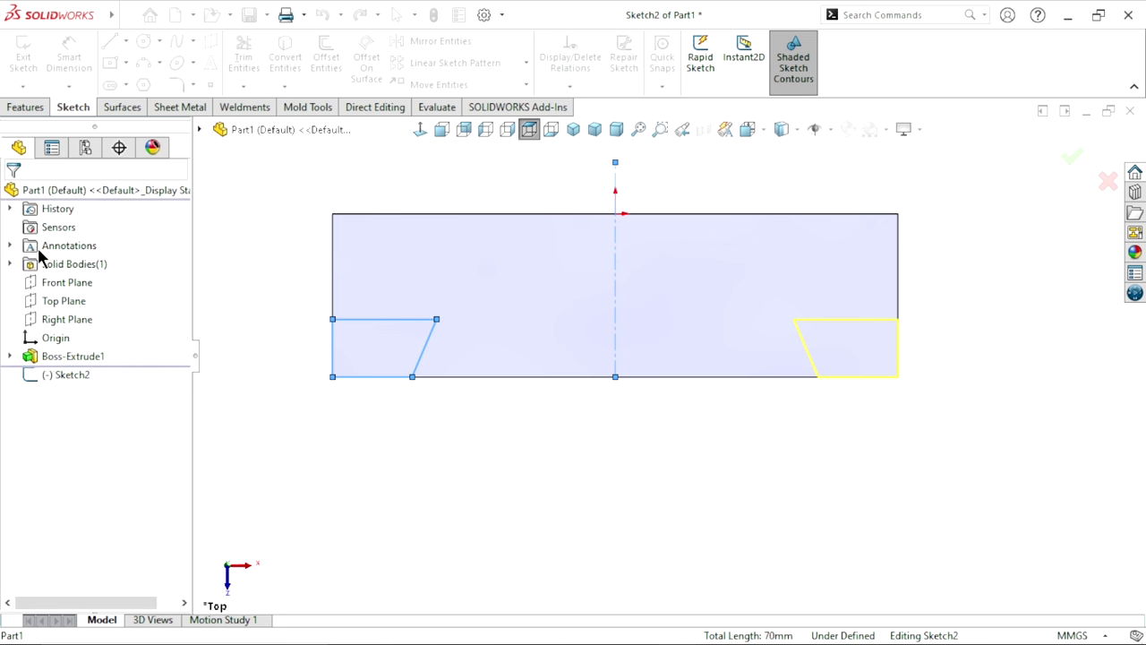
# Dimension the dovetail top width to 45 mm and bottom width to 56.2 mm.
pyautogui.click(69, 74)
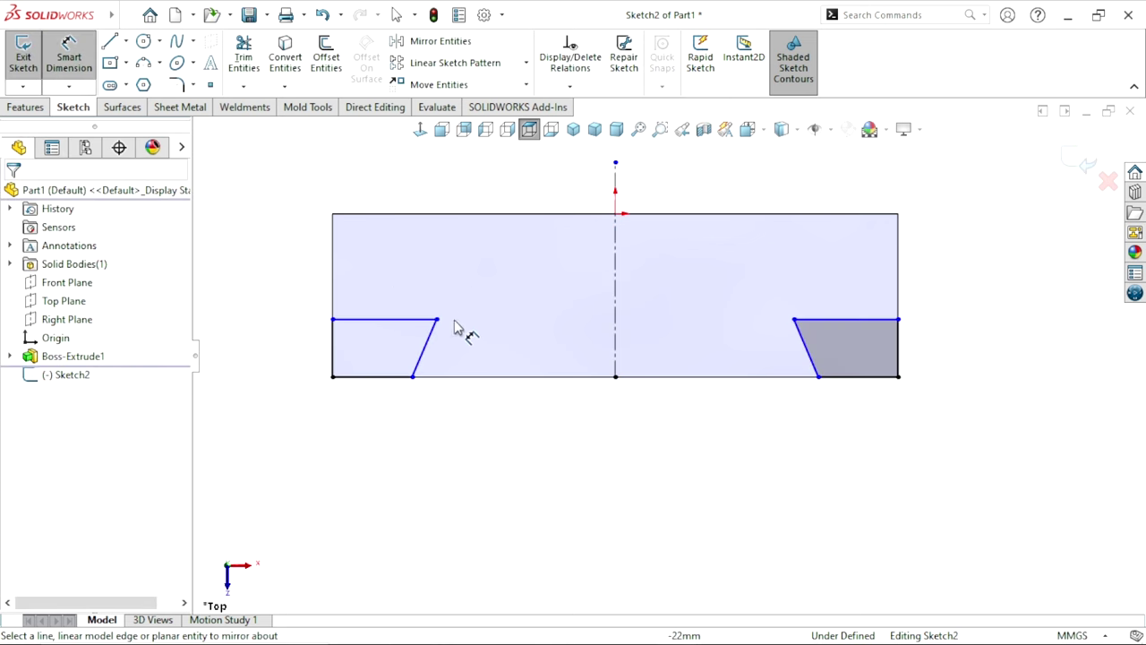
pyautogui.click(437, 320)
pyautogui.click(794, 320)
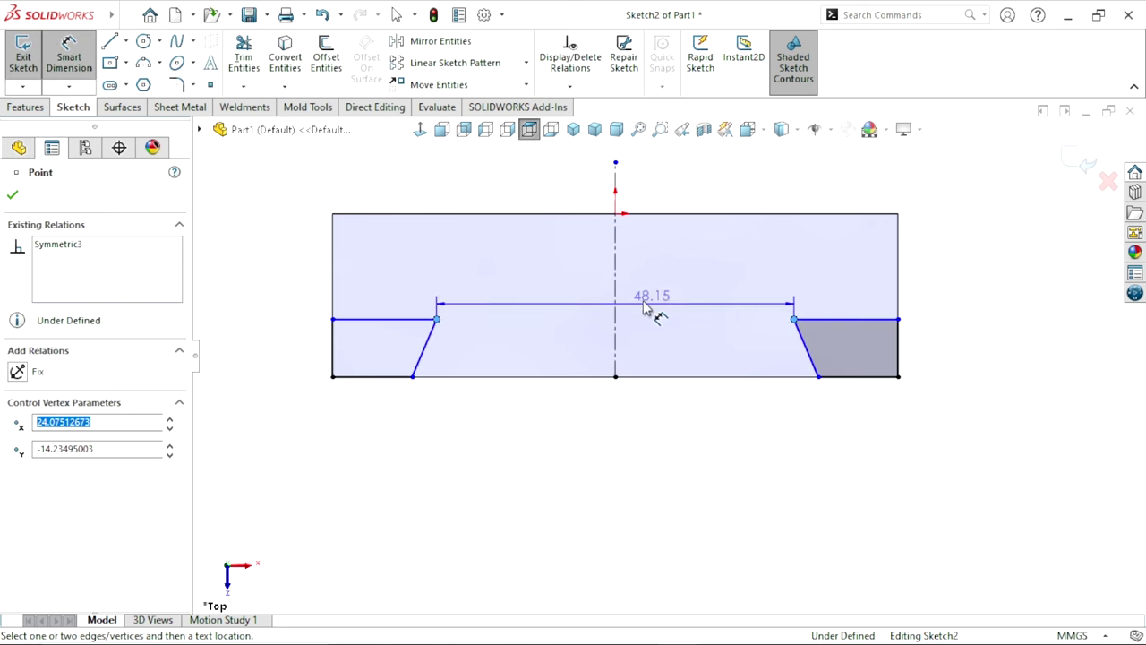
pyautogui.click(597, 288)
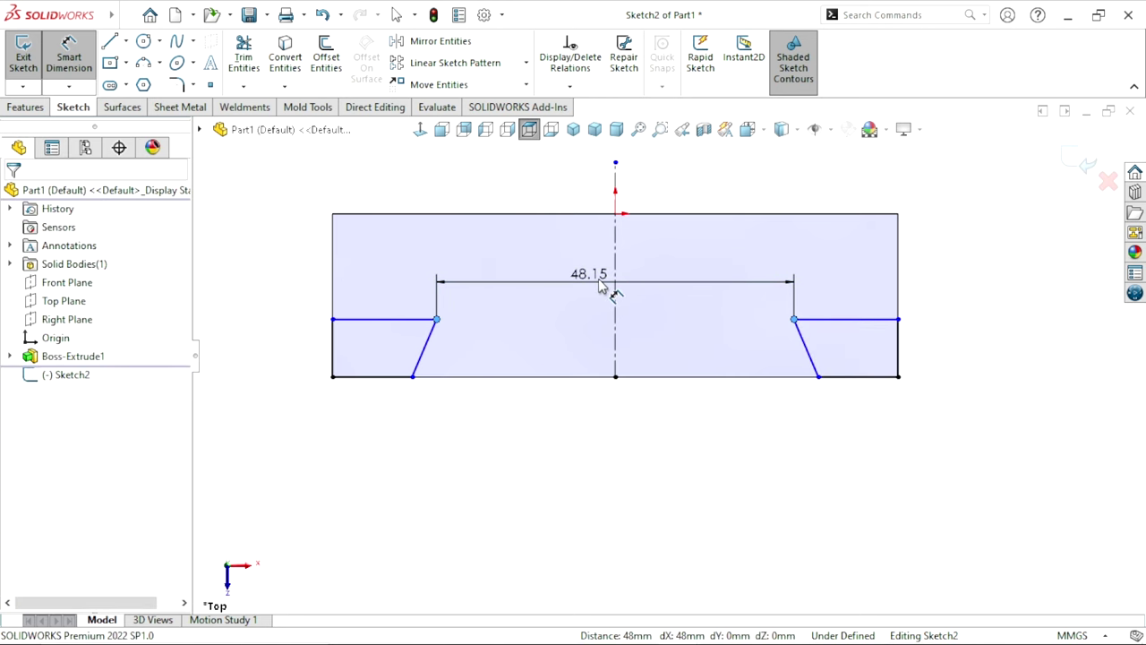
pyautogui.write('45')
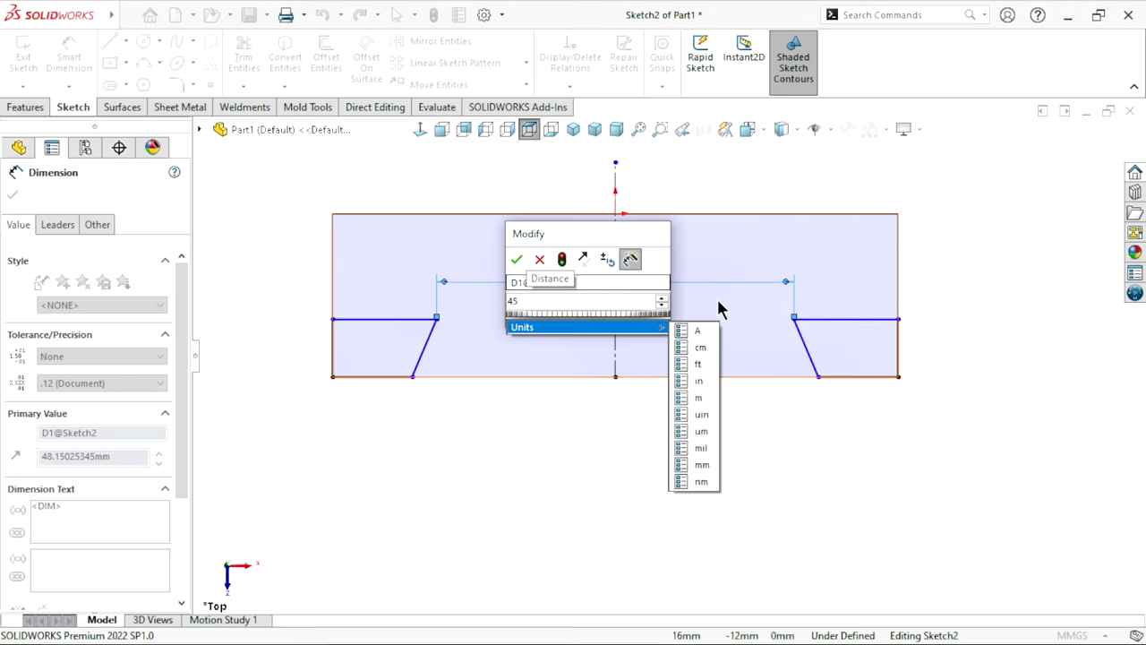
pyautogui.press('Return')
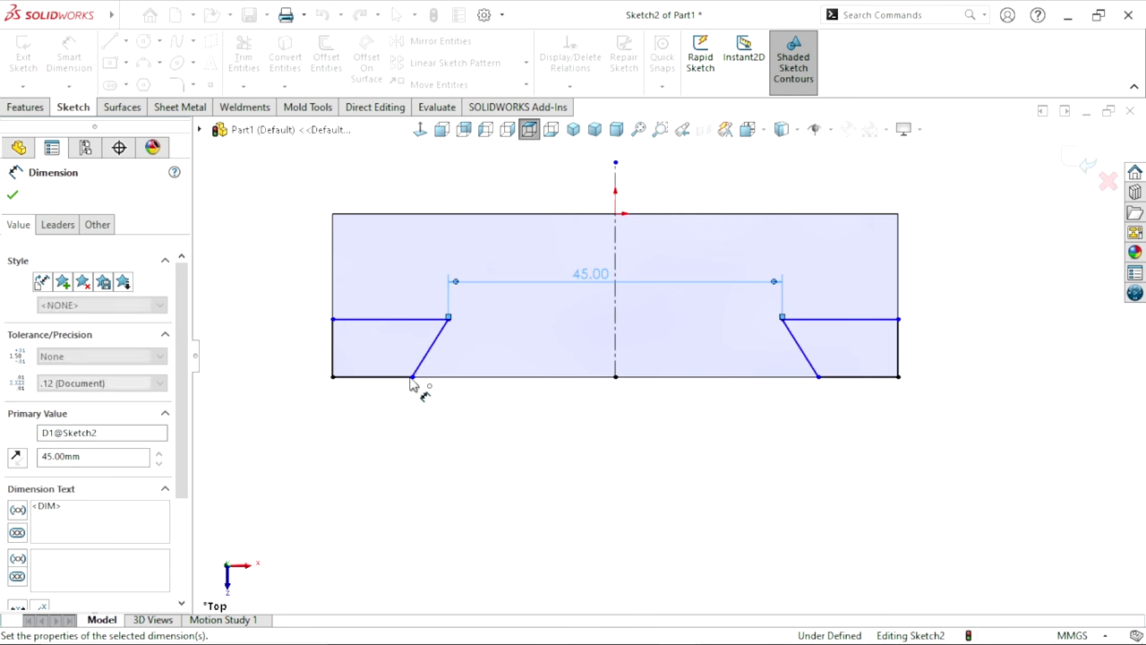
pyautogui.click(412, 377)
pyautogui.click(818, 377)
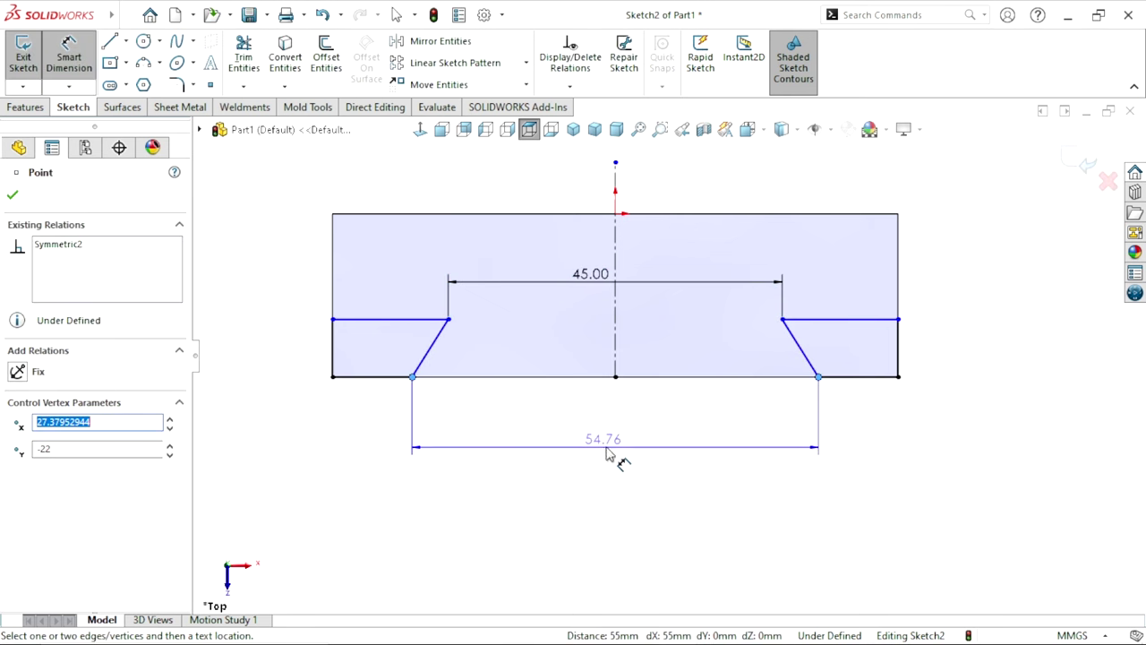
pyautogui.click(611, 454)
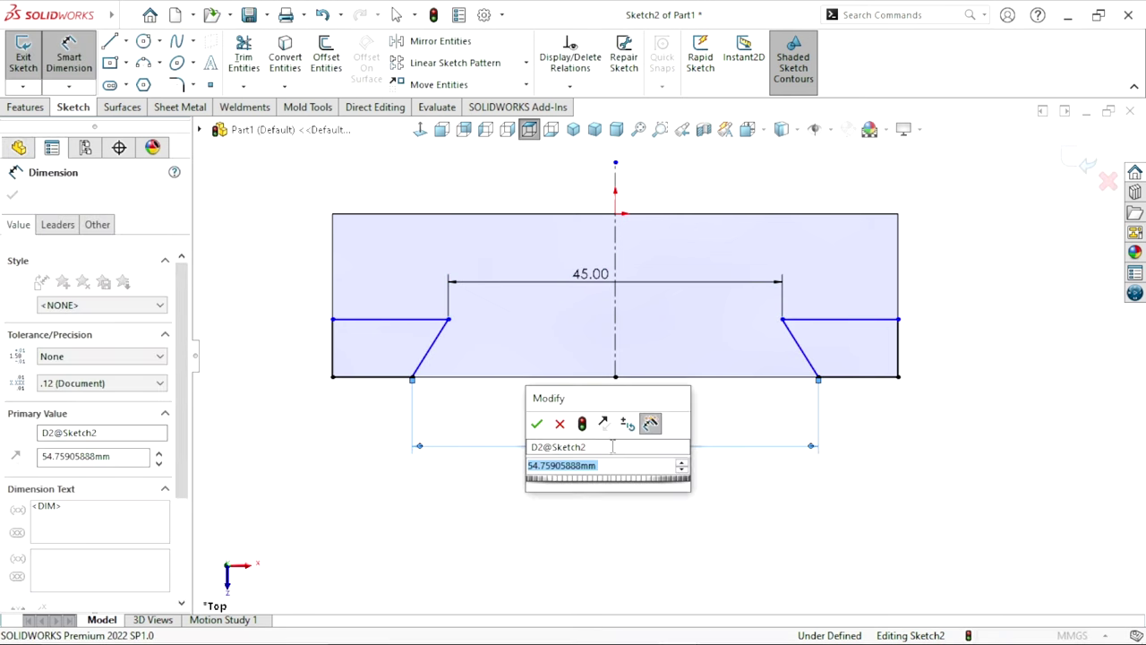
pyautogui.write('56.2')
pyautogui.press('Return')
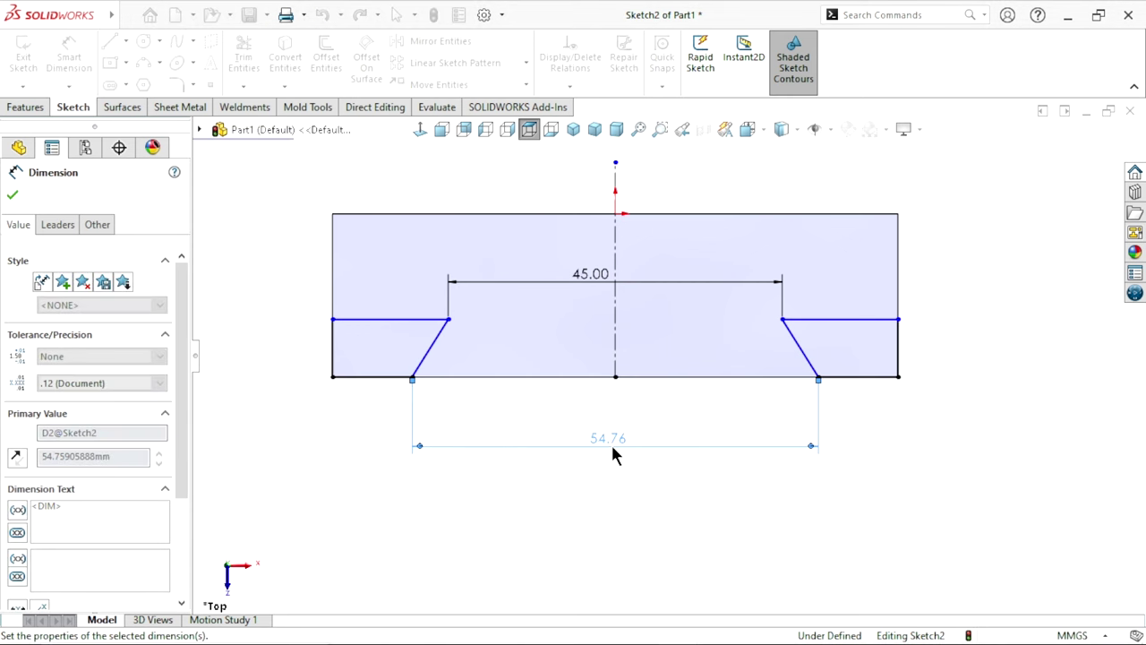
# Add a 70° angle dimension between the two slanted dovetail lines.
pyautogui.click(428, 361)
pyautogui.click(800, 343)
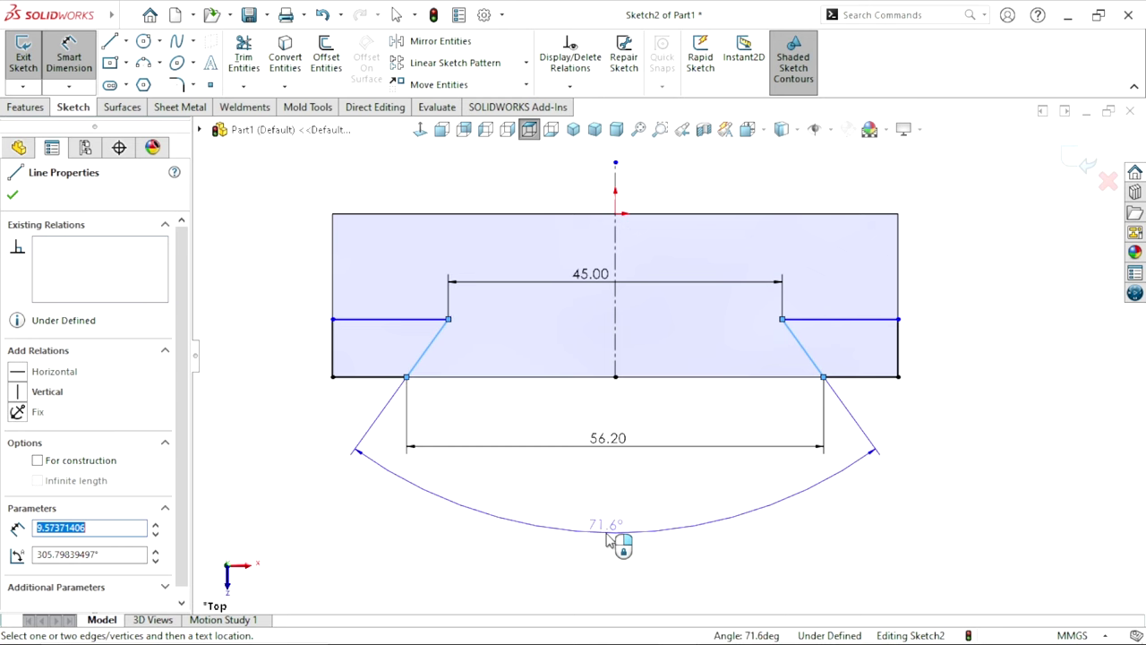
pyautogui.click(610, 537)
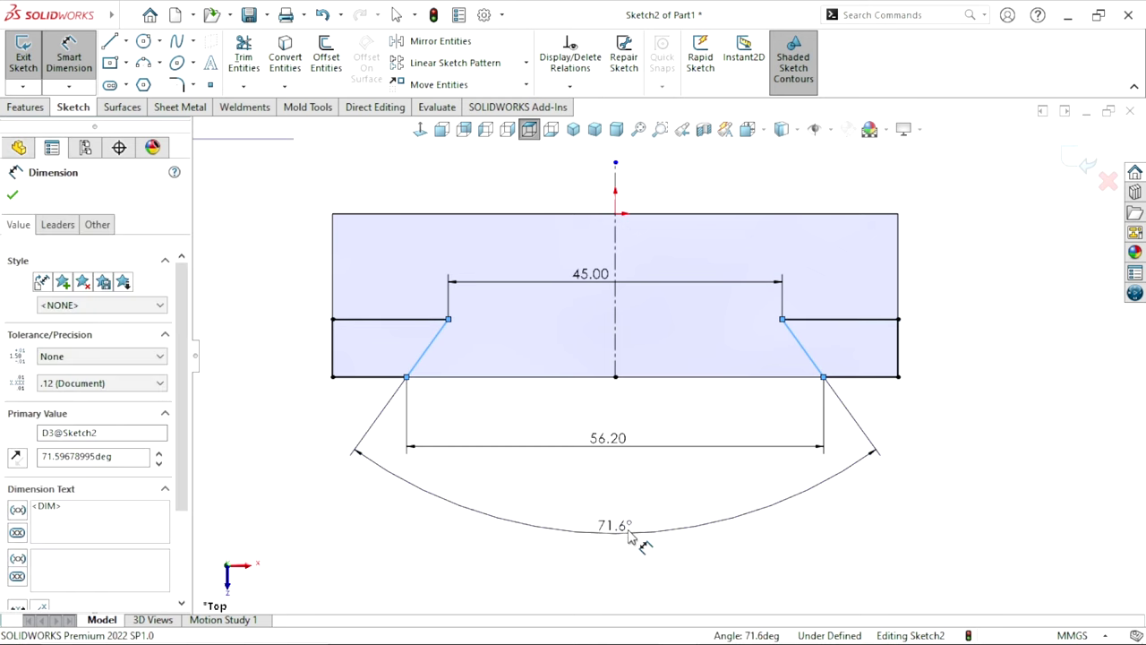
pyautogui.write('70')
pyautogui.press('Return')
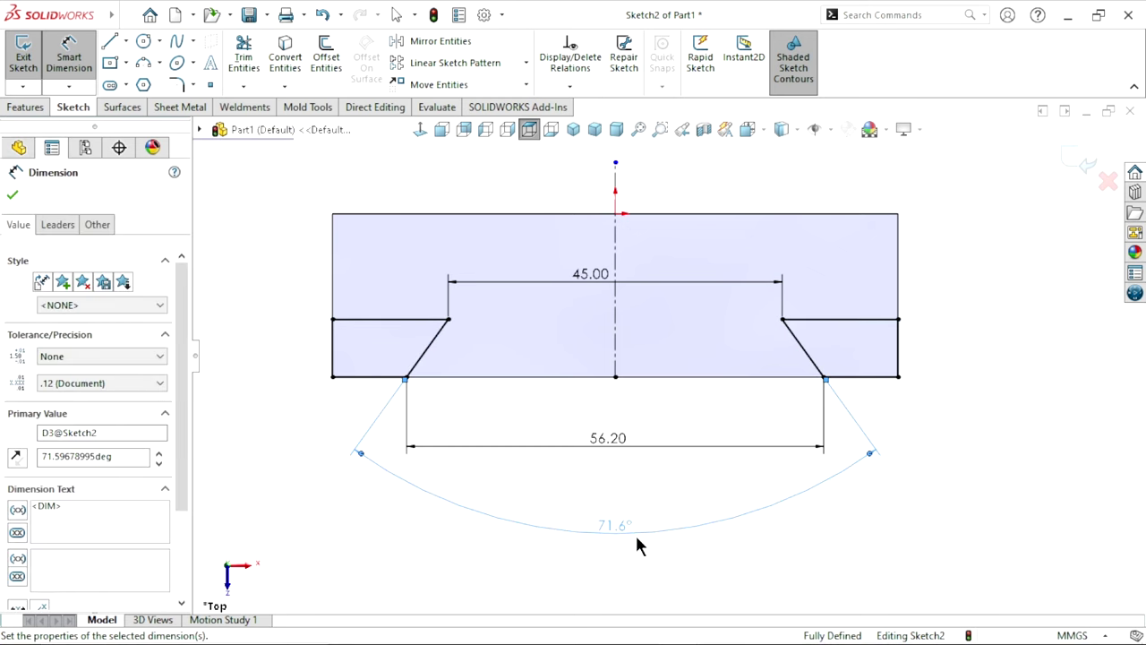
pyautogui.press('Escape')
pyautogui.press('f')
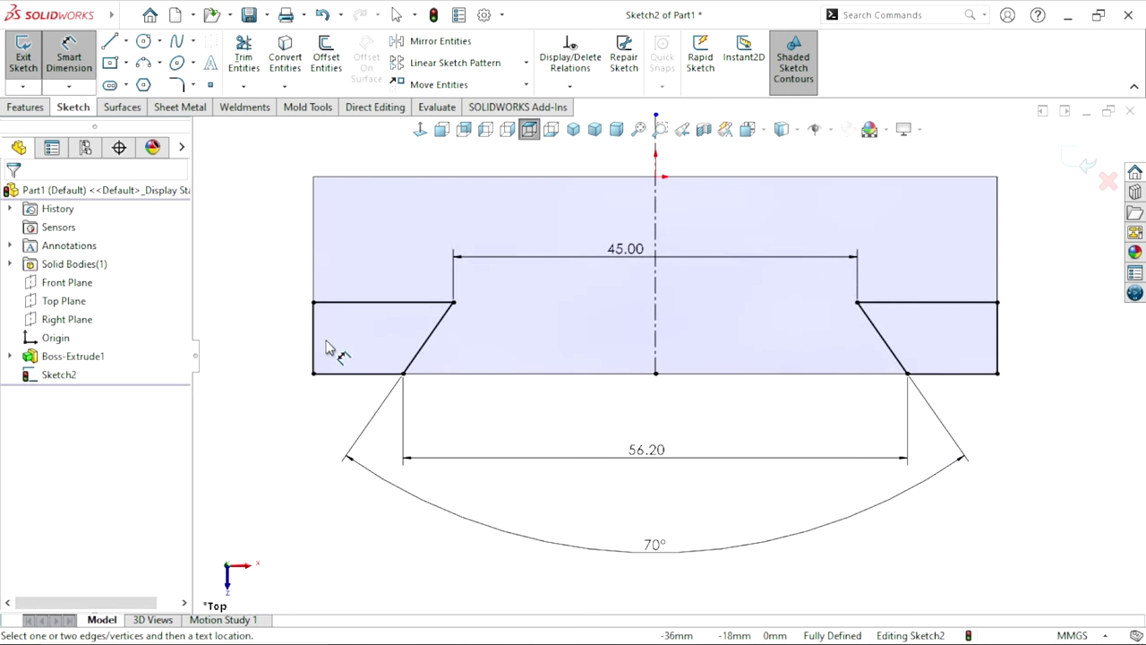
# Add the 8.00 mm dovetail depth as a driven reference dimension.
pyautogui.click(327, 304)
pyautogui.click(333, 374)
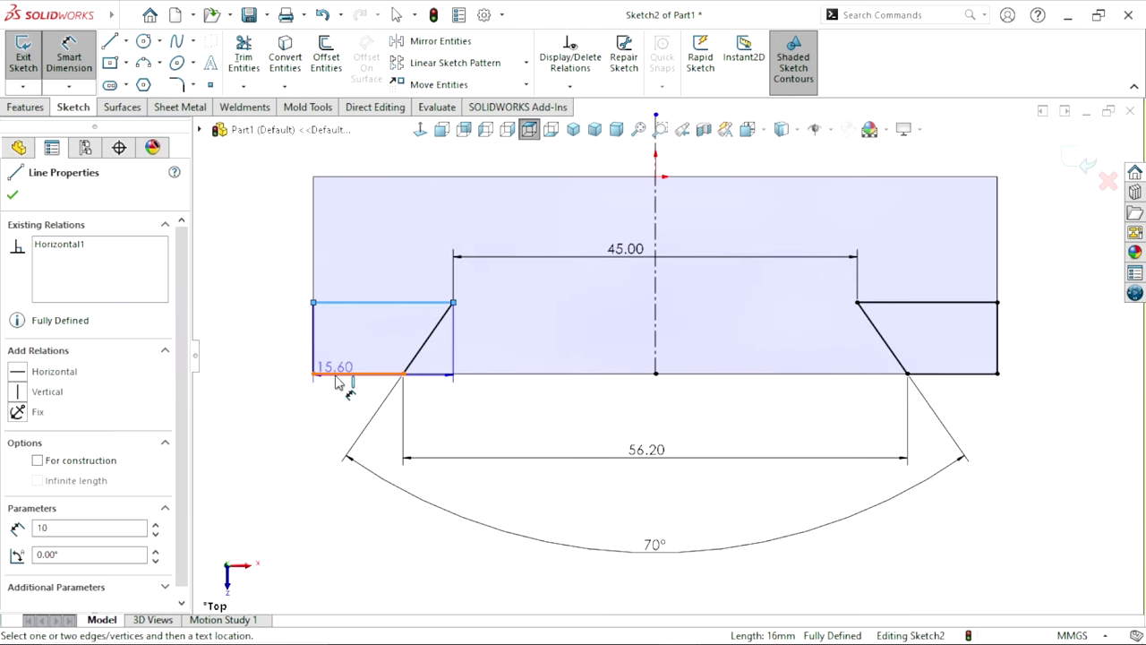
pyautogui.click(265, 347)
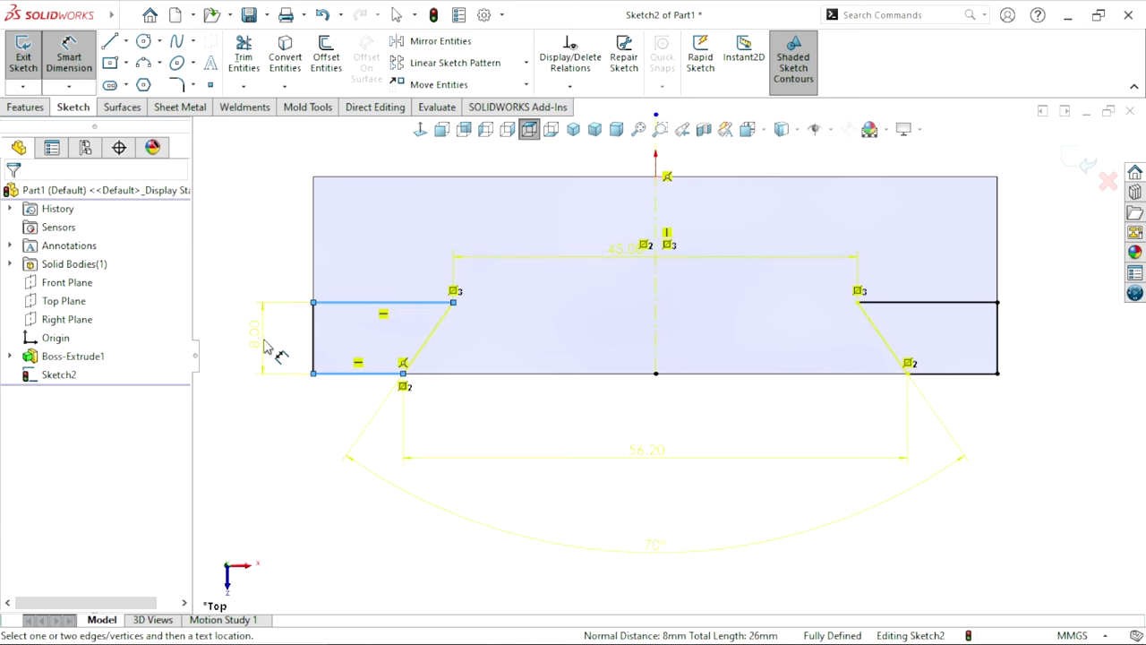
pyautogui.click(355, 127)
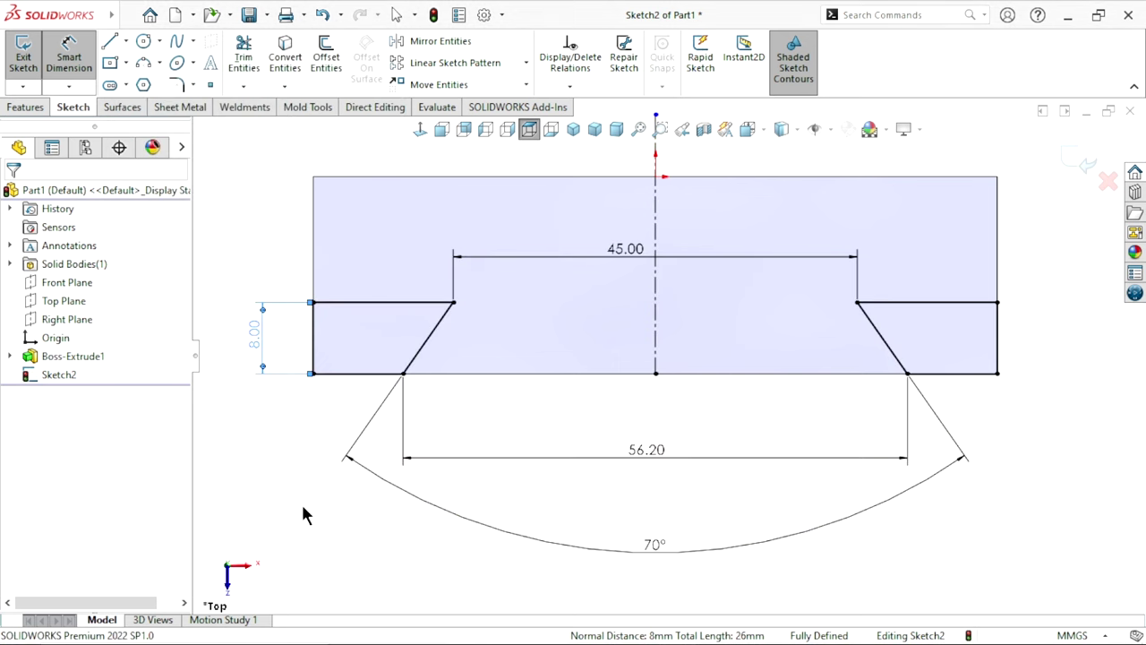
pyautogui.press('Escape')
pyautogui.press('f')
pyautogui.scroll(-2, 763, 405)
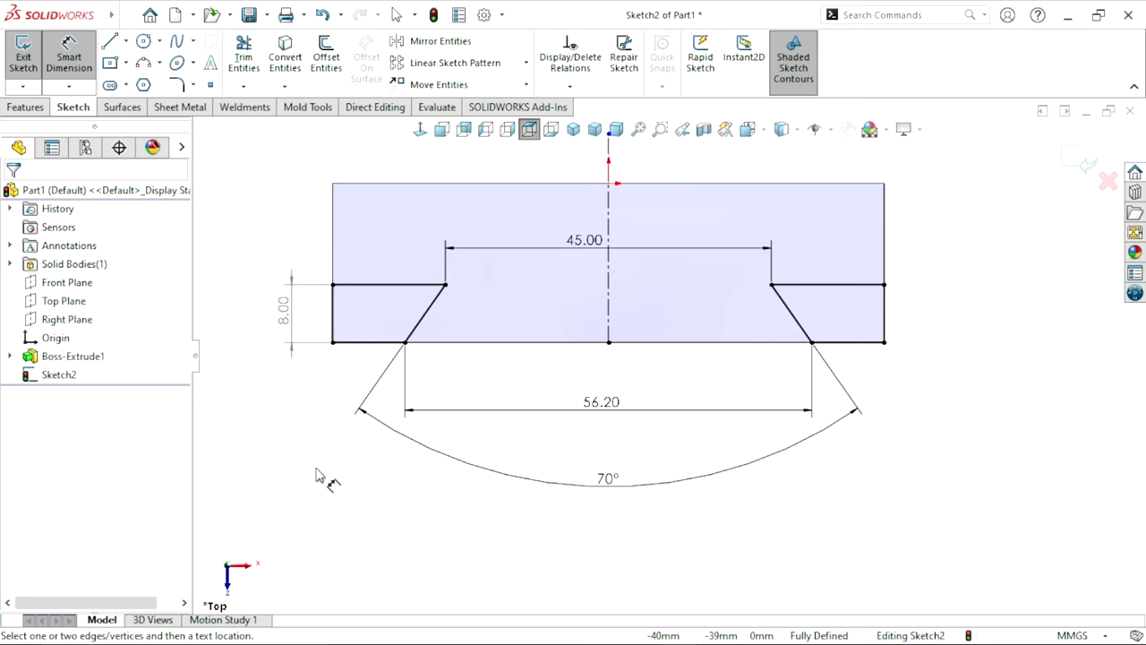
pyautogui.scroll(2, 663, 296)
pyautogui.scroll(-1, 690, 276)
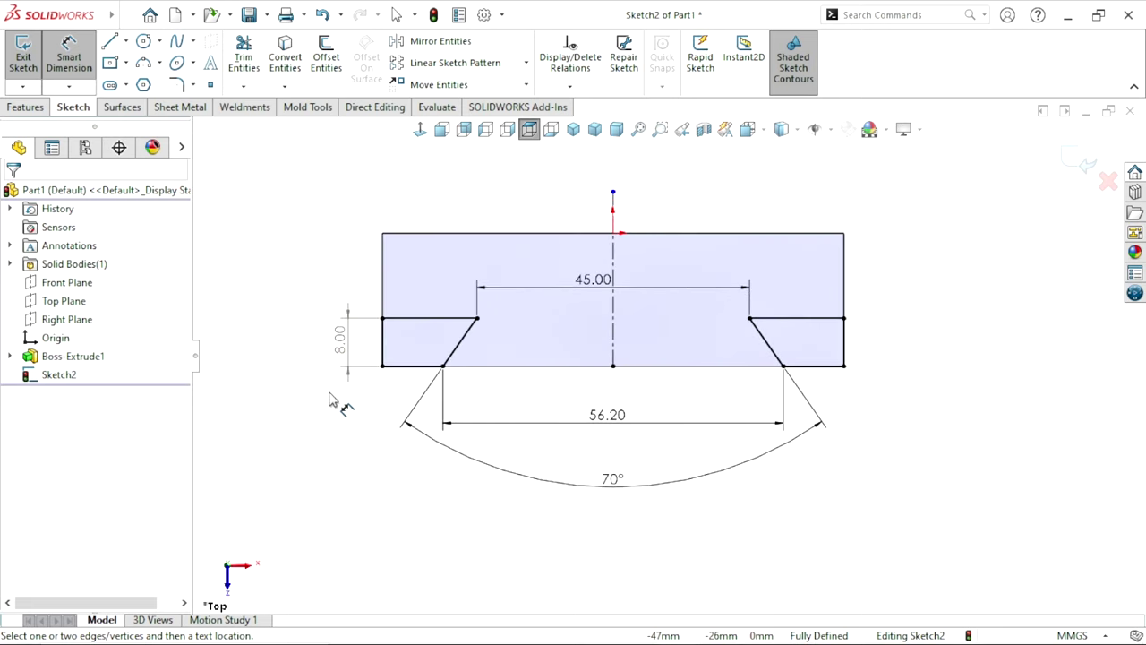
# Extrude-cut the dovetail sketch with Through All - Both end condition.
pyautogui.click(22, 109)
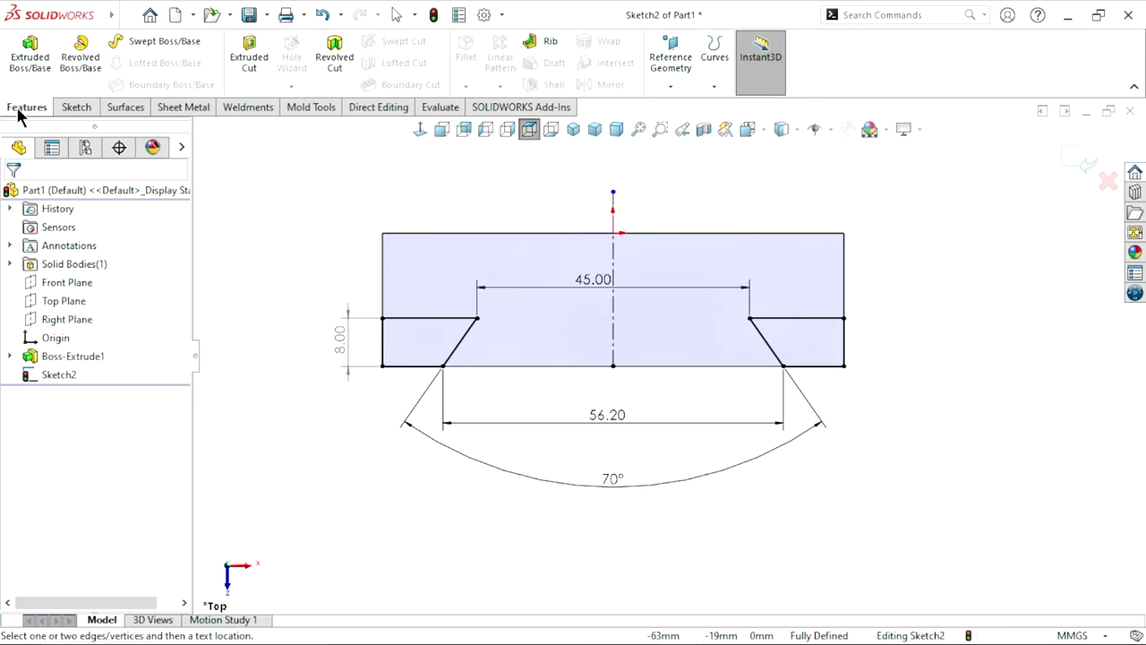
pyautogui.click(245, 58)
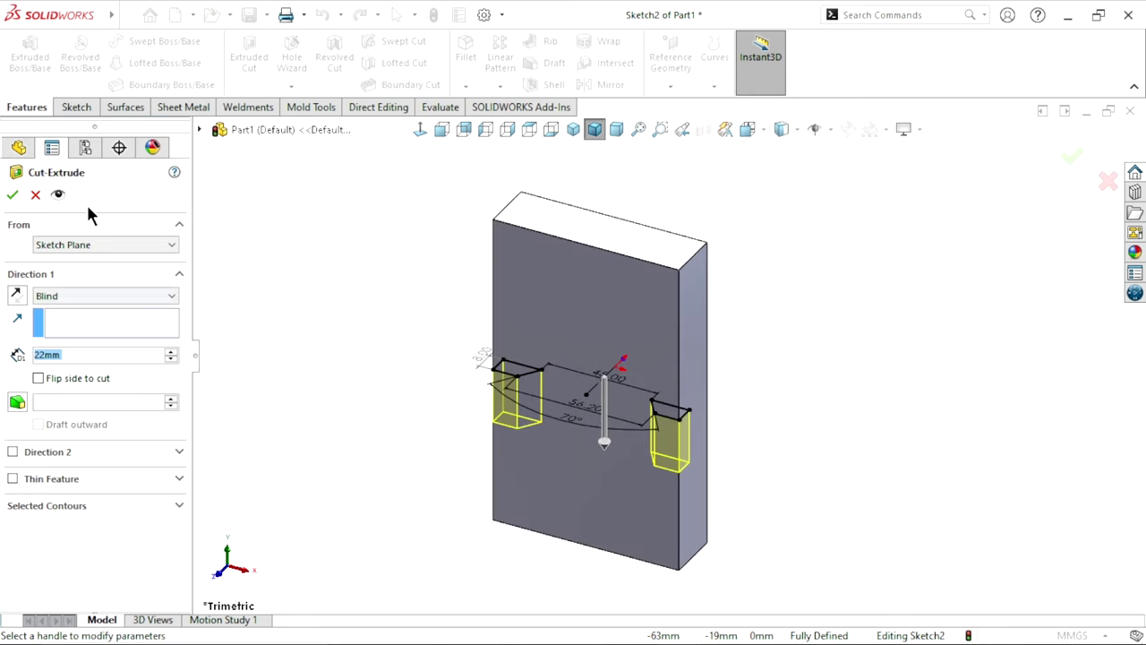
pyautogui.click(72, 295)
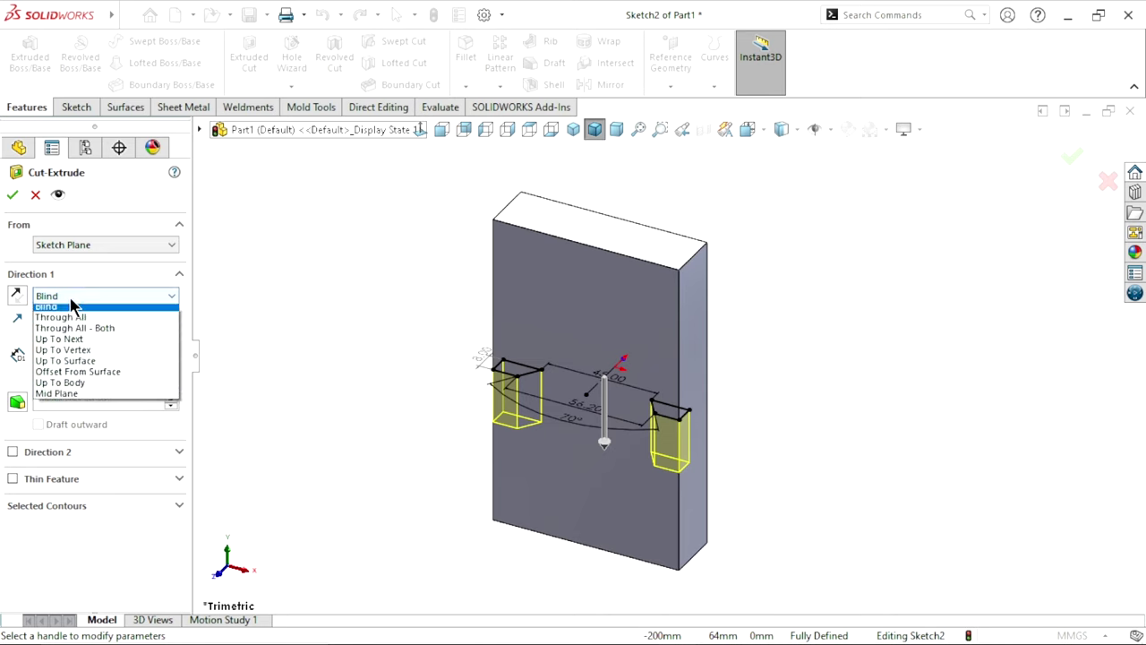
pyautogui.click(120, 333)
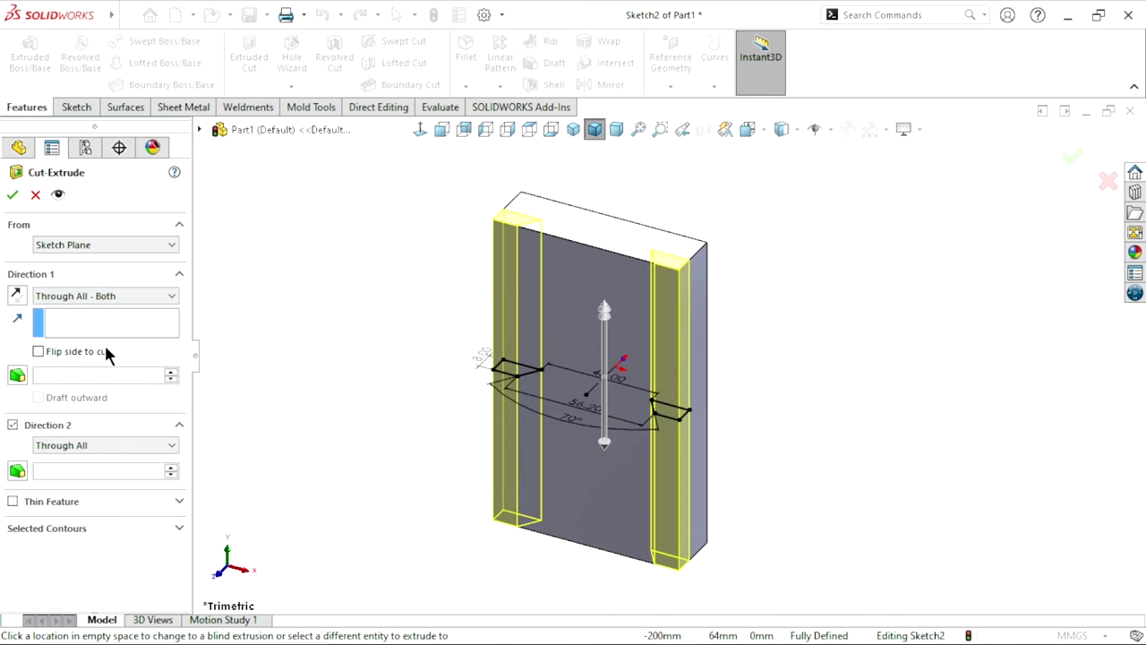
pyautogui.click(13, 195)
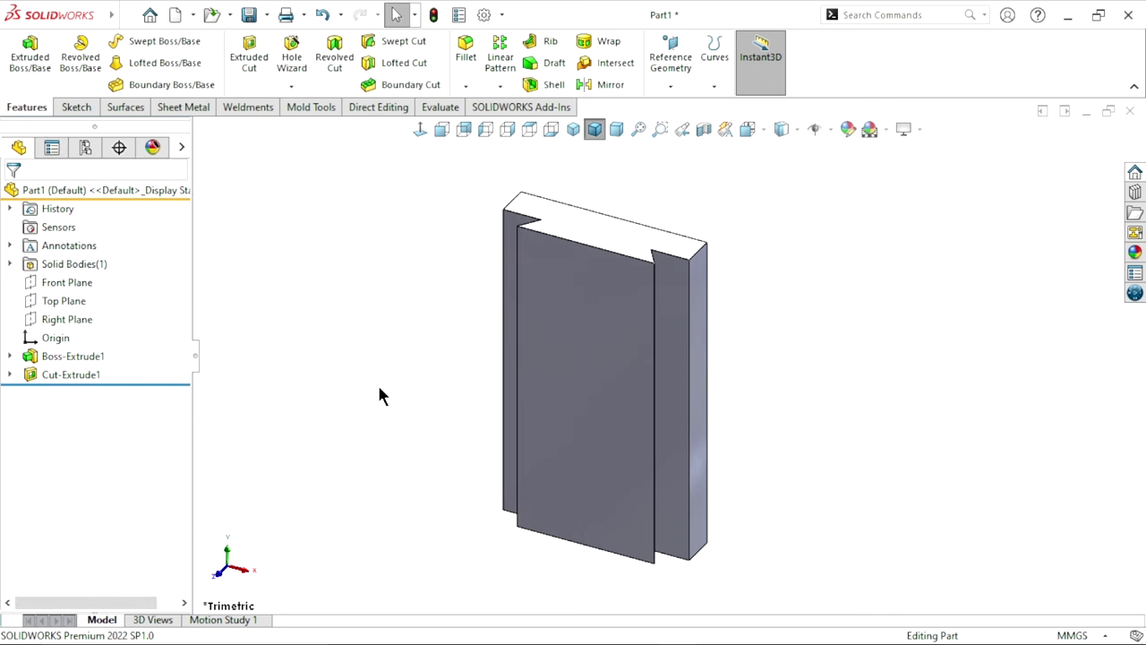
# Sketch on the plate's front face an outline offset 13 mm inward, reversed.
pyautogui.click(613, 411)
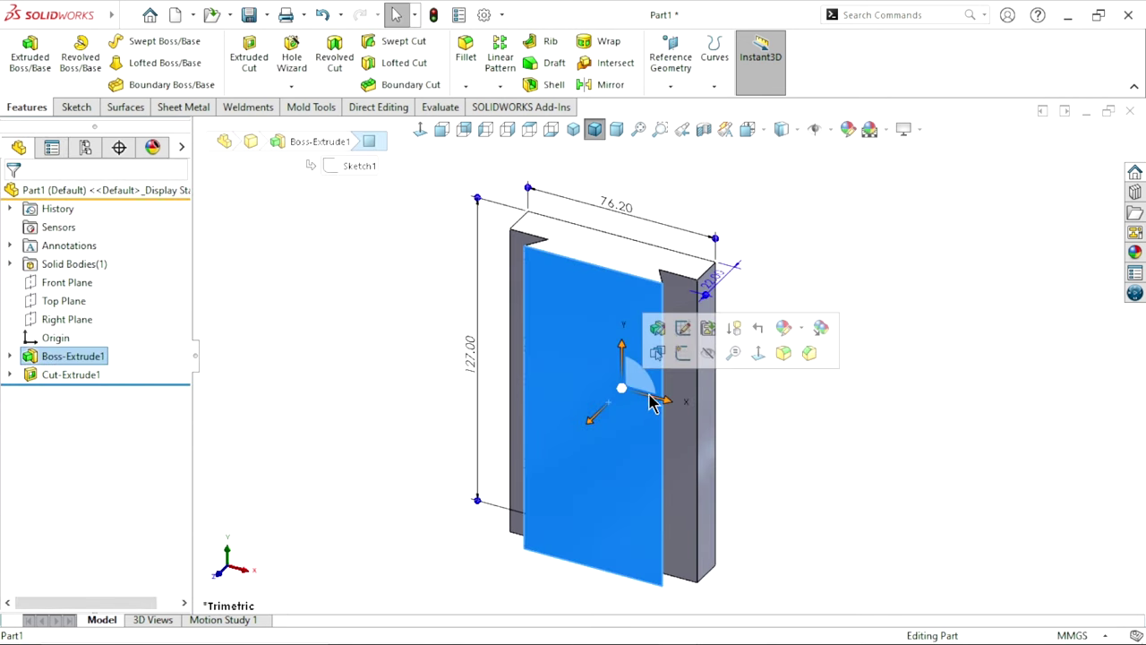
pyautogui.click(685, 358)
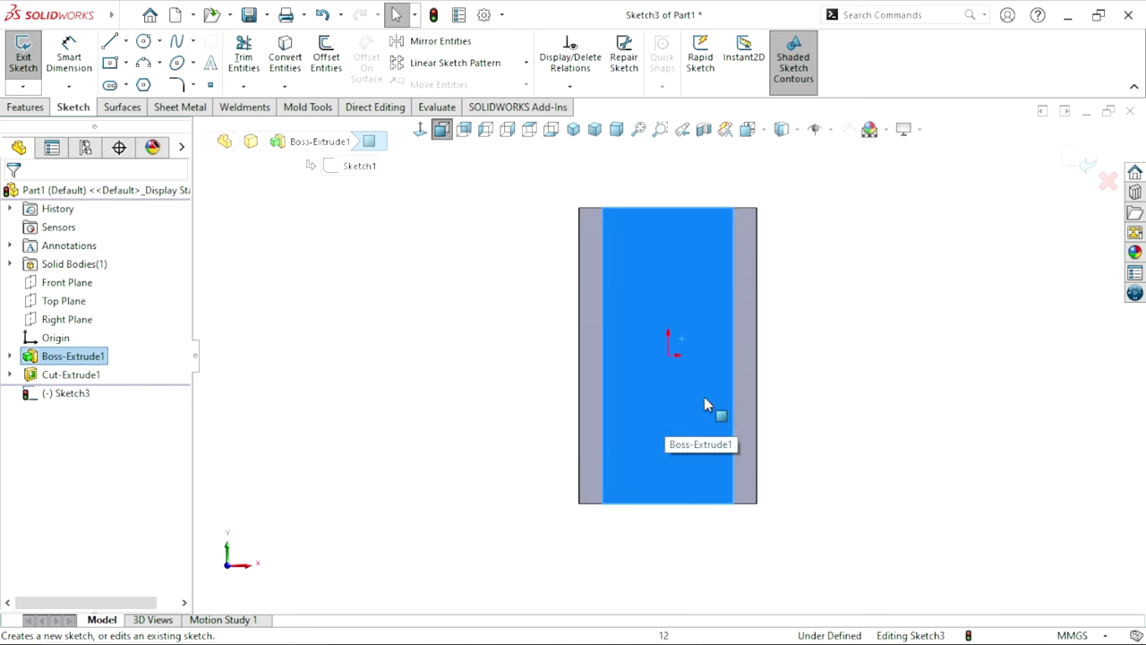
pyautogui.click(337, 68)
pyautogui.write('13')
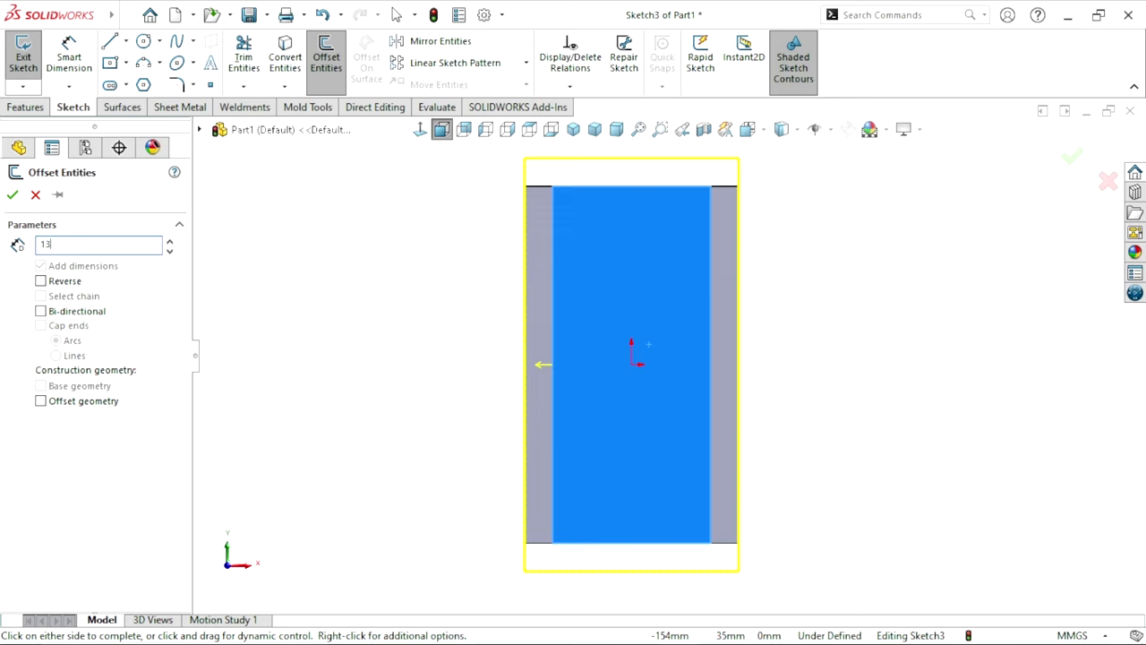
pyautogui.press('Return')
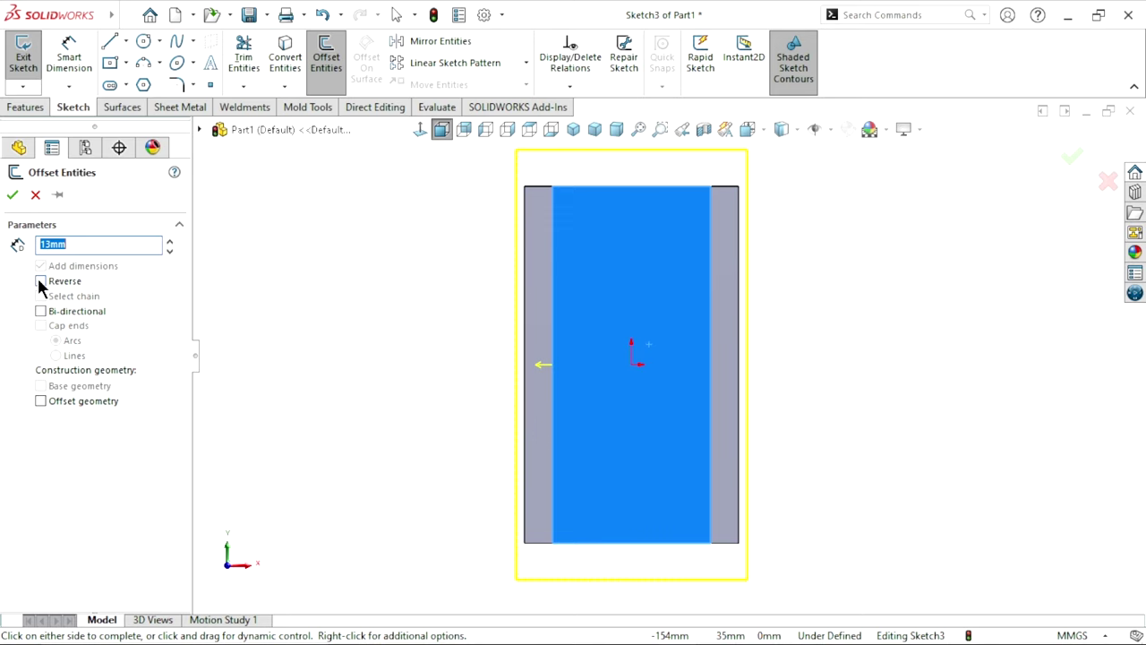
pyautogui.click(41, 283)
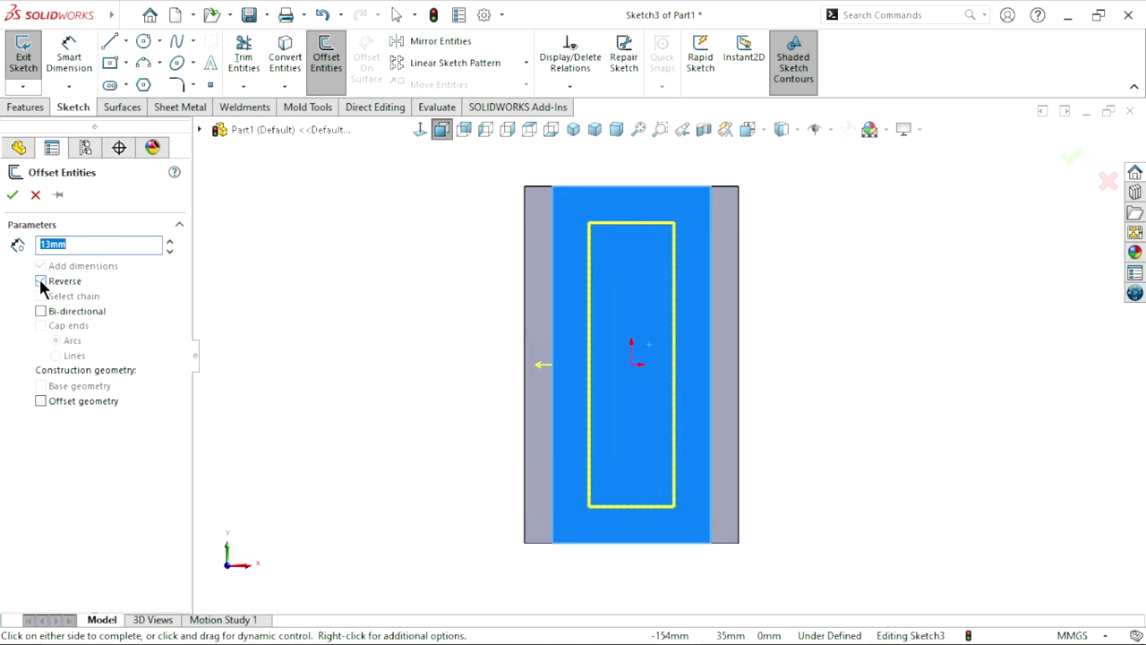
pyautogui.click(13, 195)
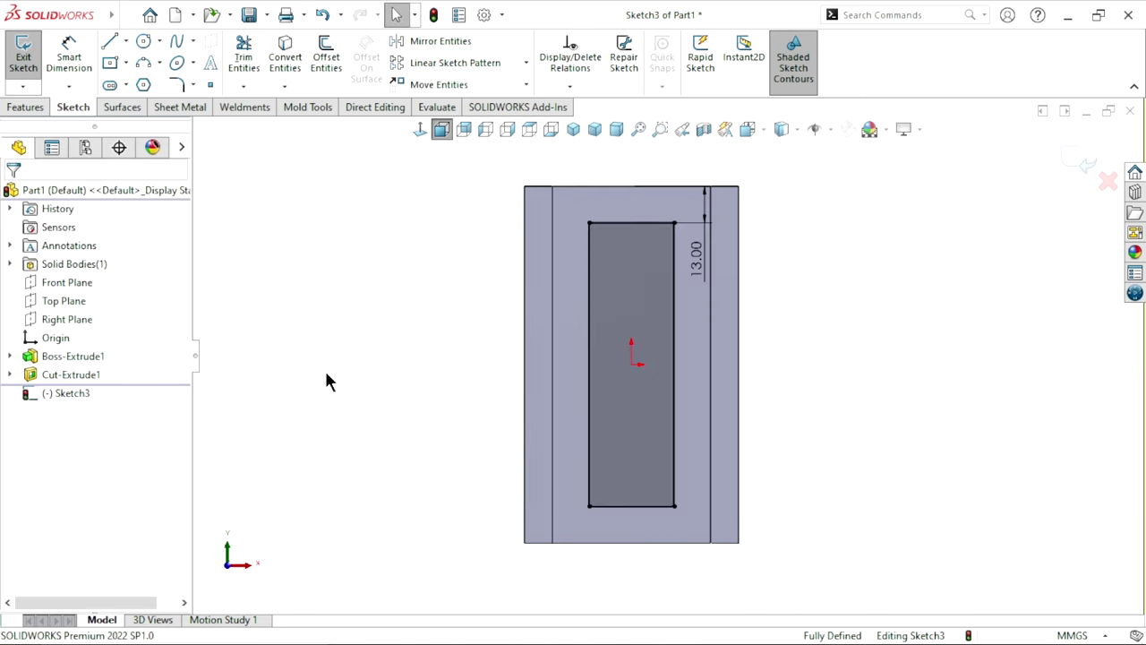
pyautogui.scroll(-2, 772, 315)
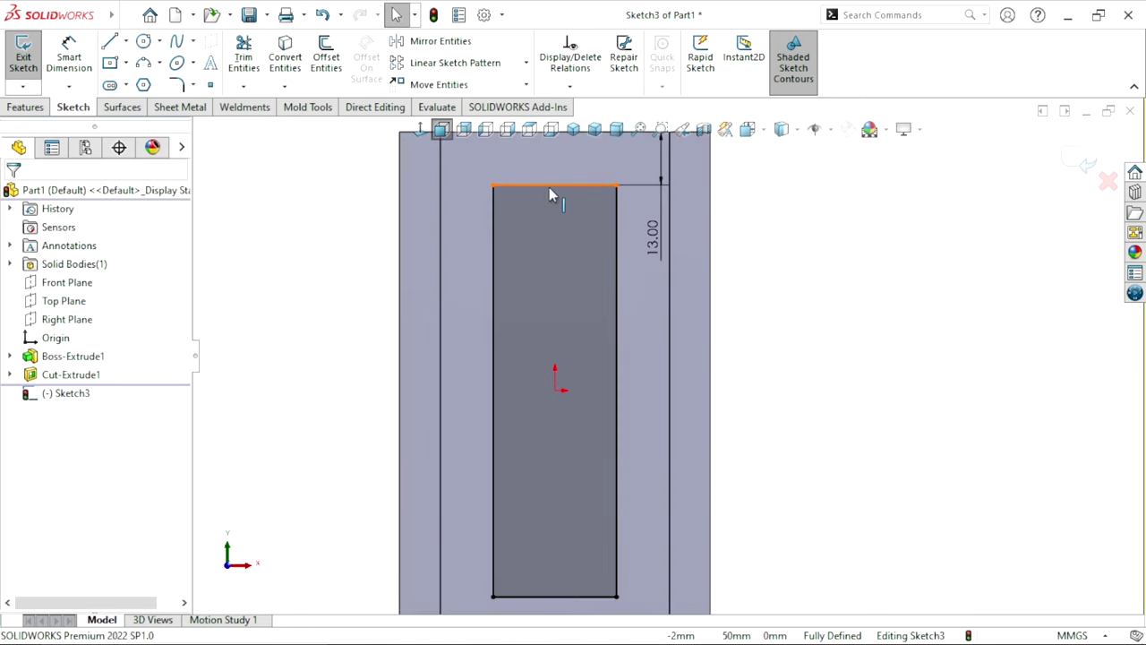
# Delete the rectangle's top and bottom edges from Sketch3.
pyautogui.click(547, 187)
pyautogui.press('Delete')
pyautogui.scroll(2, 573, 376)
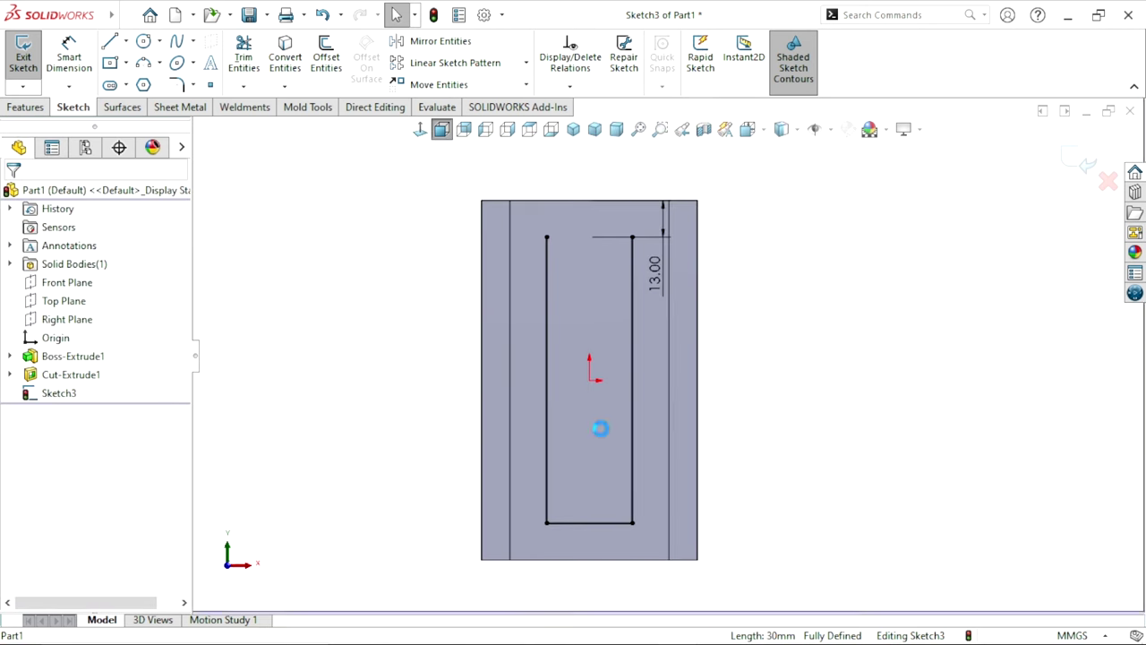
pyautogui.click(583, 530)
pyautogui.press('Delete')
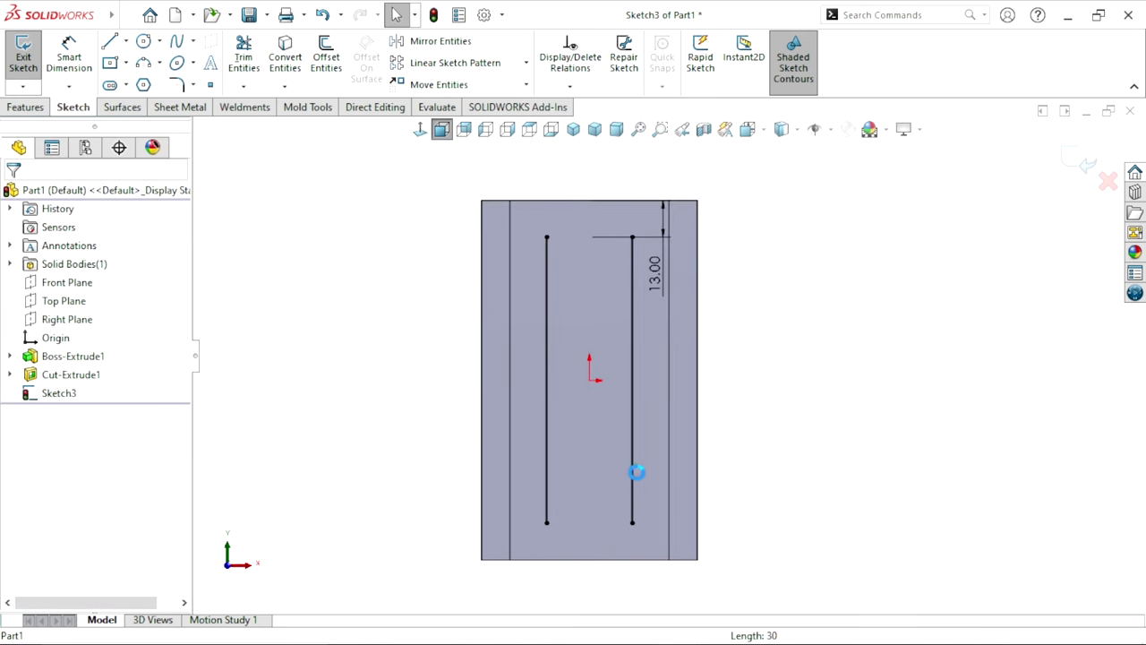
pyautogui.scroll(-1, 632, 390)
# Make the left line's top endpoint coincident with the top edge, then delete the conflicting relation.
pyautogui.keyDown('ctrl'); pyautogui.moveTo(624, 184); pyautogui.dragTo(639, 247, button='middle'); pyautogui.keyUp('ctrl')
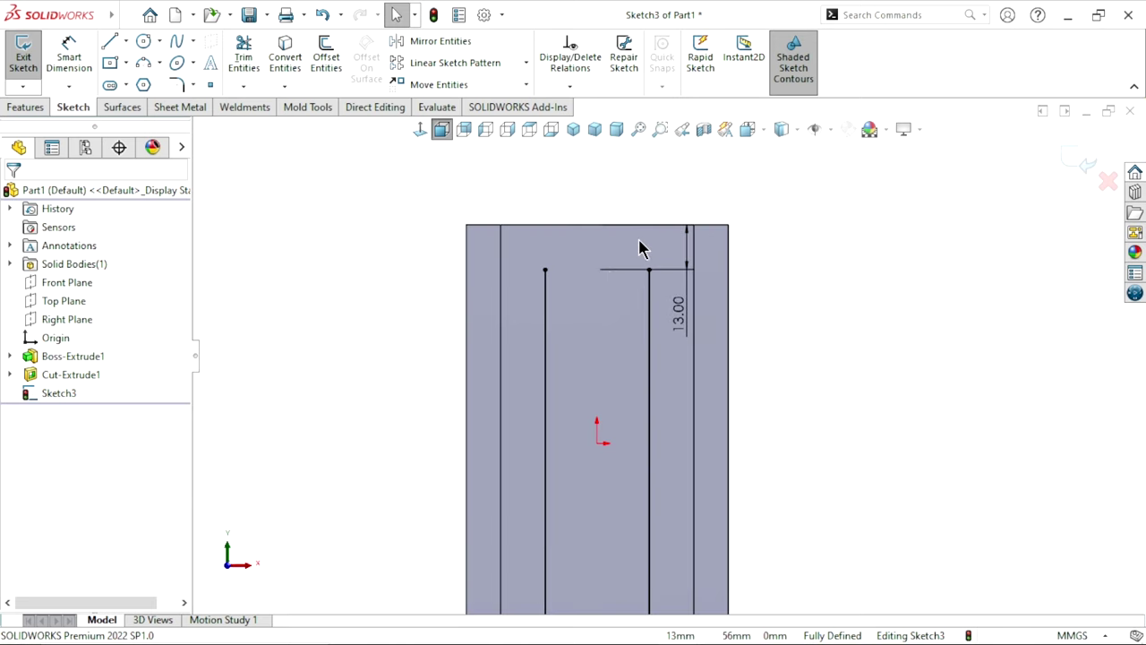
pyautogui.click(544, 270)
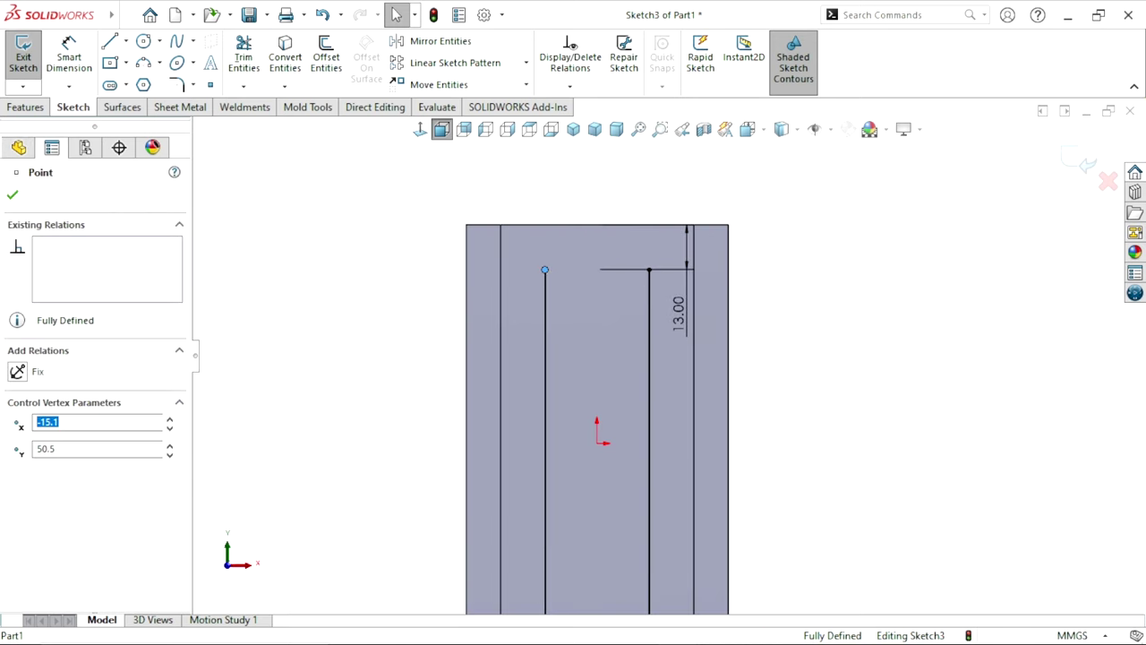
pyautogui.keyDown('ctrl'); pyautogui.click(543, 229); pyautogui.keyUp('ctrl')
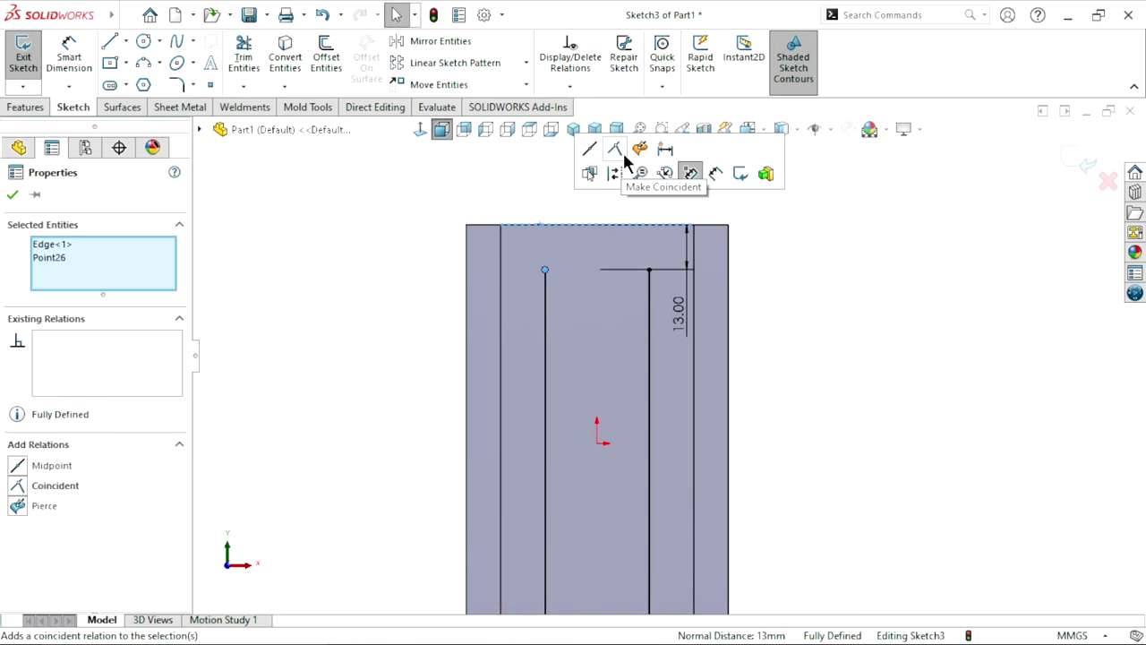
pyautogui.click(615, 152)
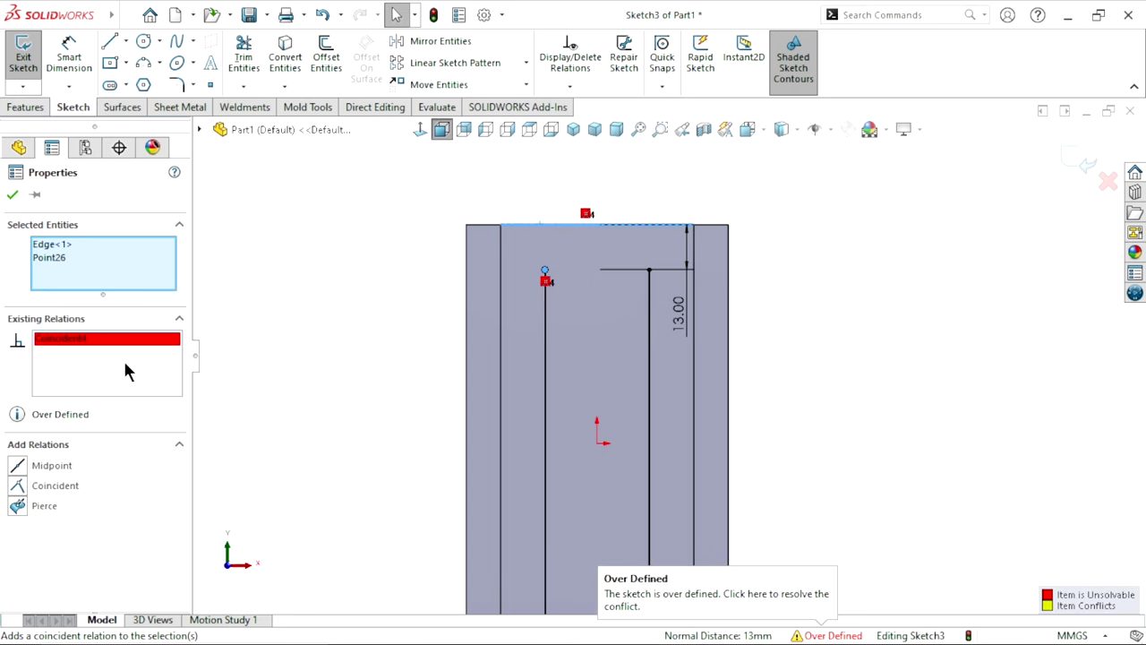
pyautogui.rightClick(586, 214)
pyautogui.click(716, 426)
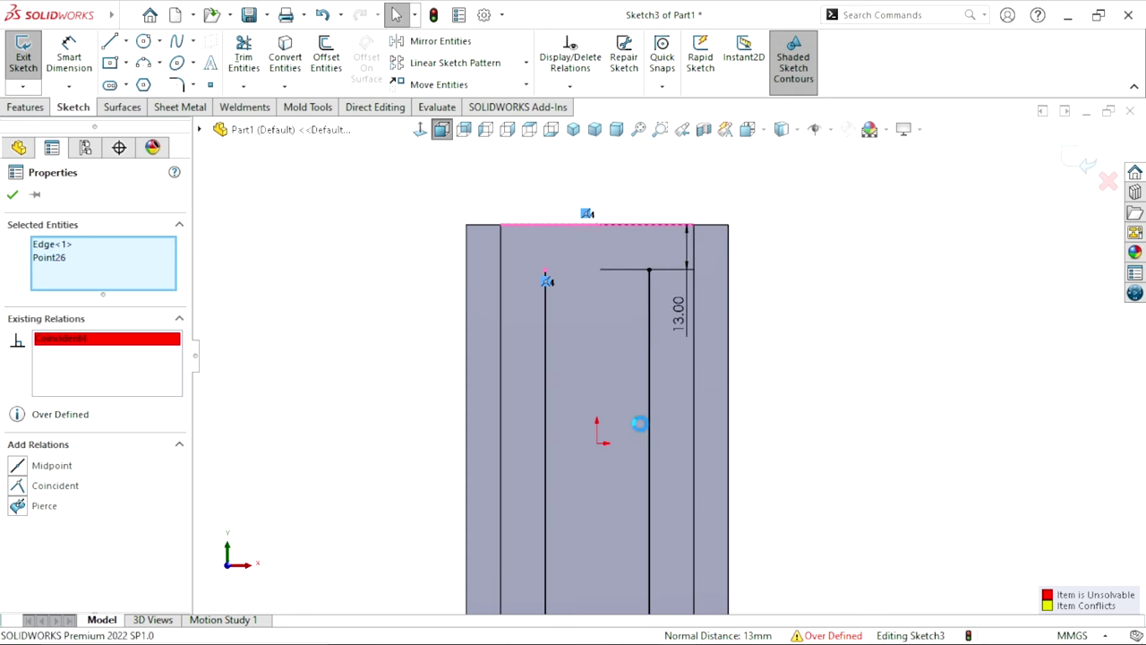
pyautogui.click(753, 409)
# Drag the left and right lines' top endpoints up onto the part's top edge.
pyautogui.scroll(-2, 595, 246)
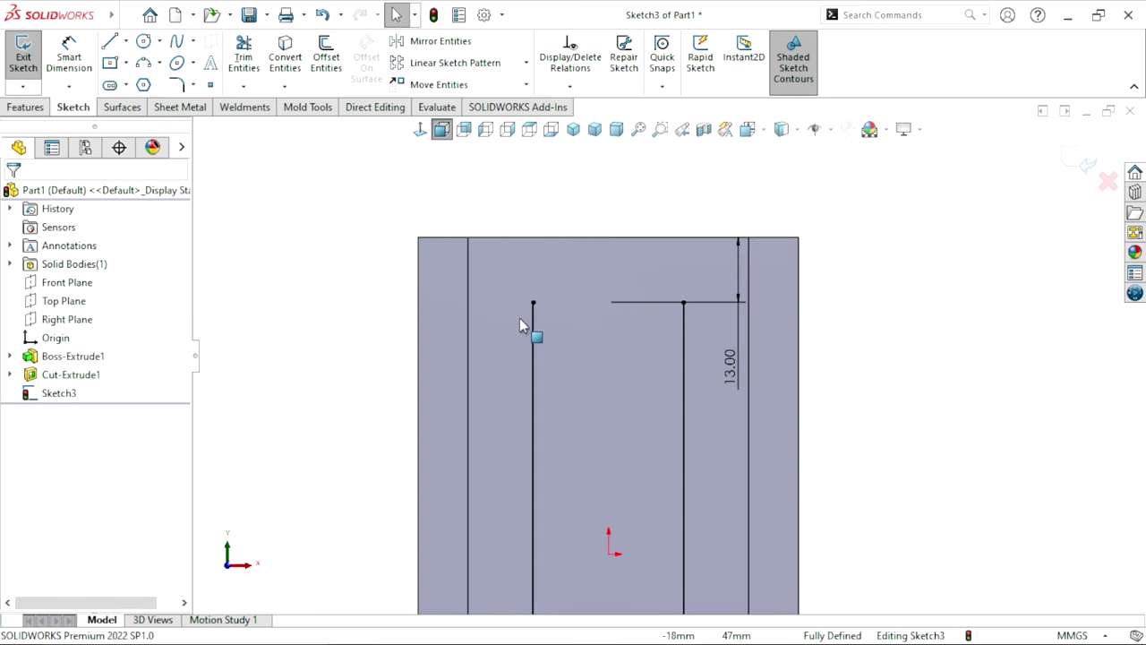
pyautogui.click(533, 303)
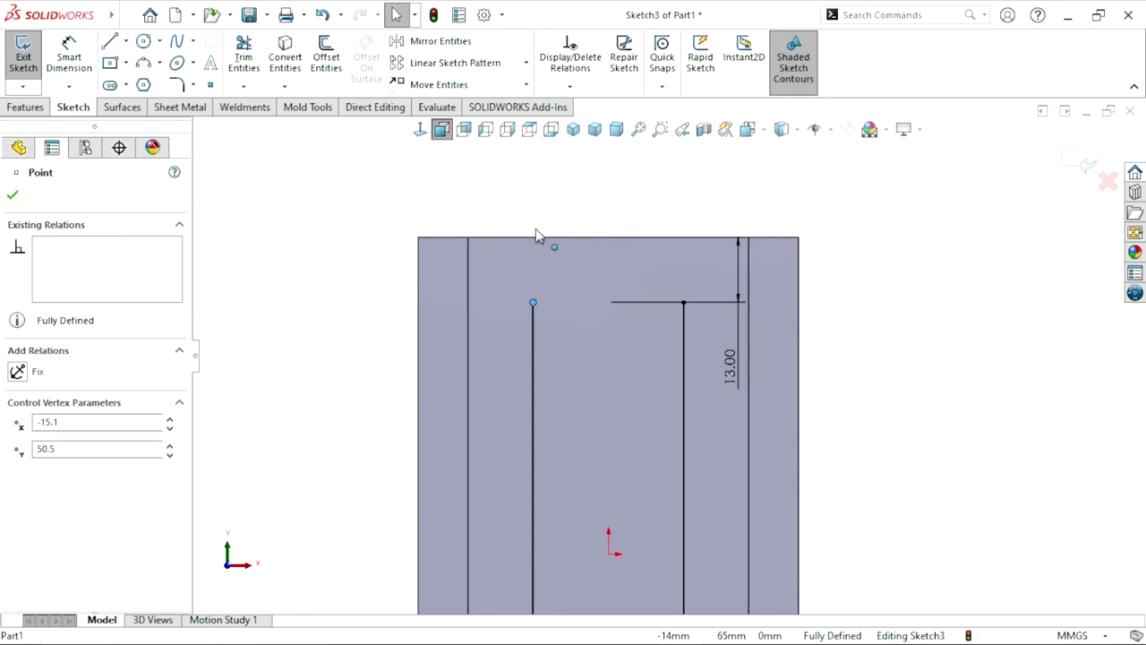
pyautogui.moveTo(535, 229); pyautogui.dragTo(535, 222)
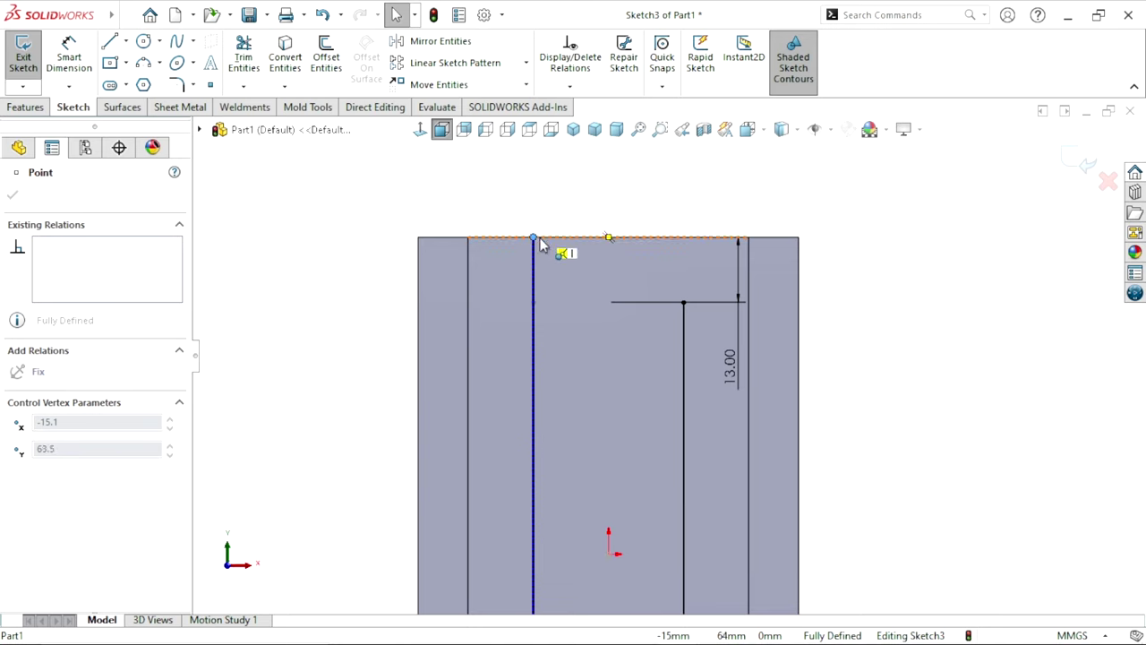
pyautogui.press('Escape')
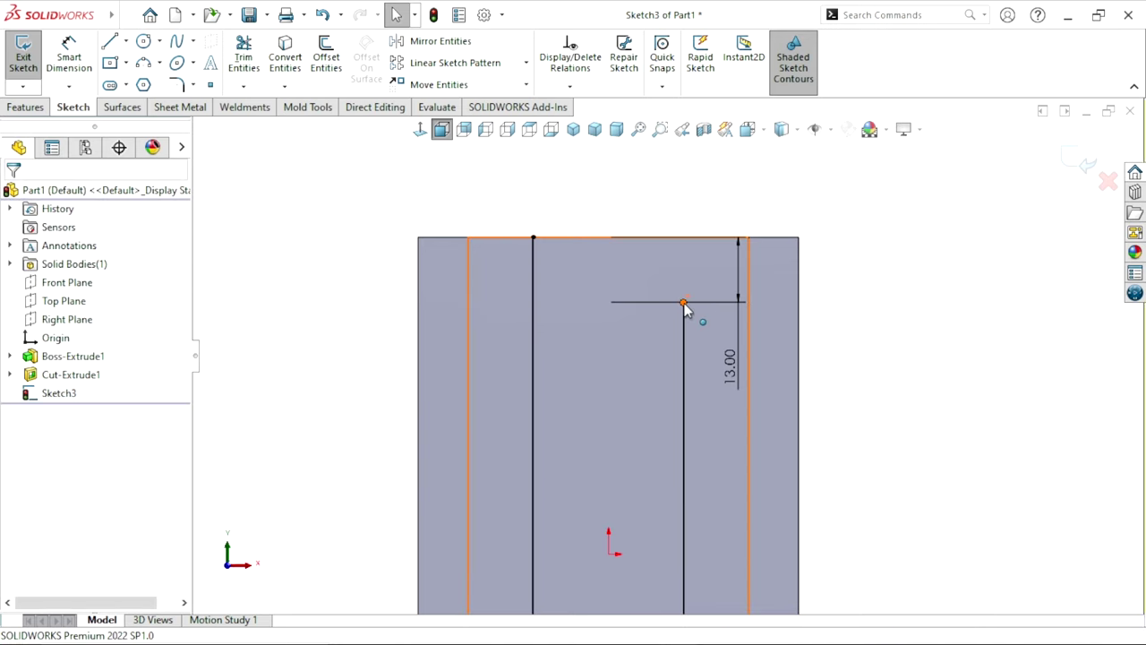
pyautogui.moveTo(684, 303); pyautogui.dragTo(683, 238)
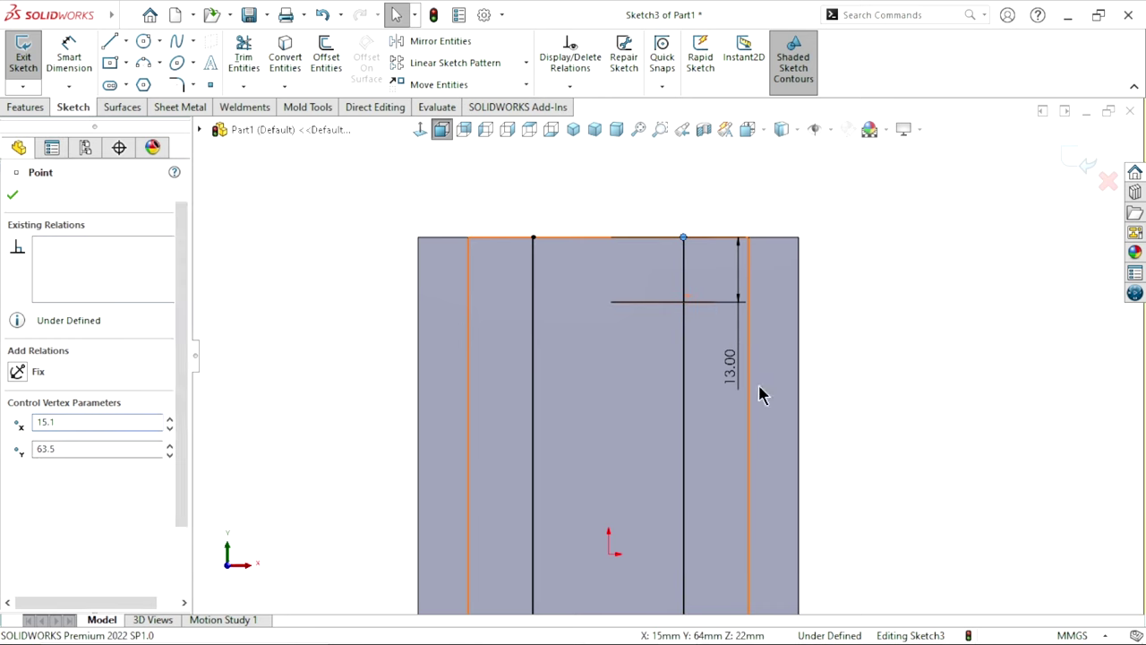
# Extend both vertical lines down so their lower ends sit on the bottom edge.
pyautogui.press('Escape')
pyautogui.scroll(5, 586, 409)
pyautogui.scroll(-3, 649, 492)
pyautogui.scroll(-3, 686, 453)
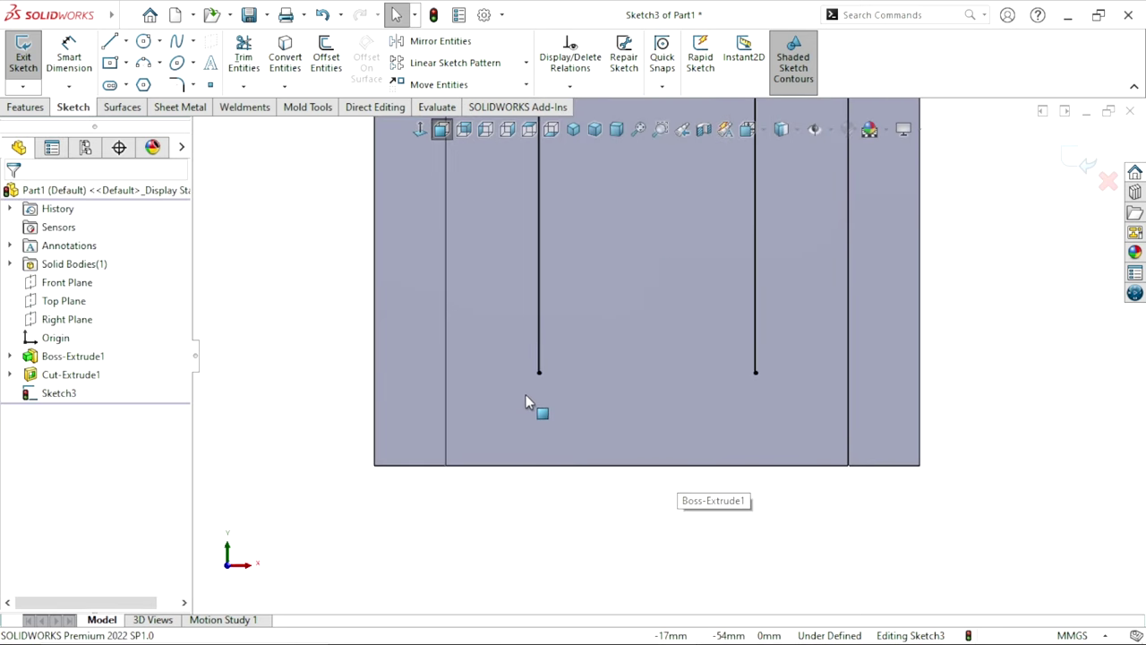
pyautogui.moveTo(537, 374); pyautogui.dragTo(544, 472)
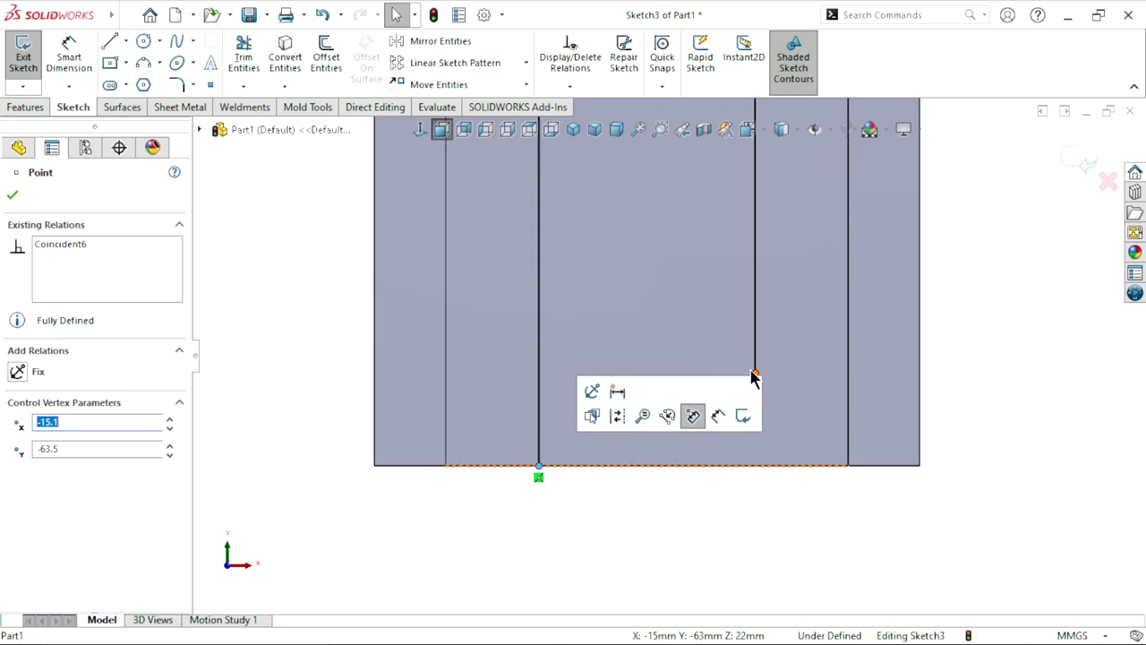
pyautogui.moveTo(757, 378); pyautogui.dragTo(753, 469)
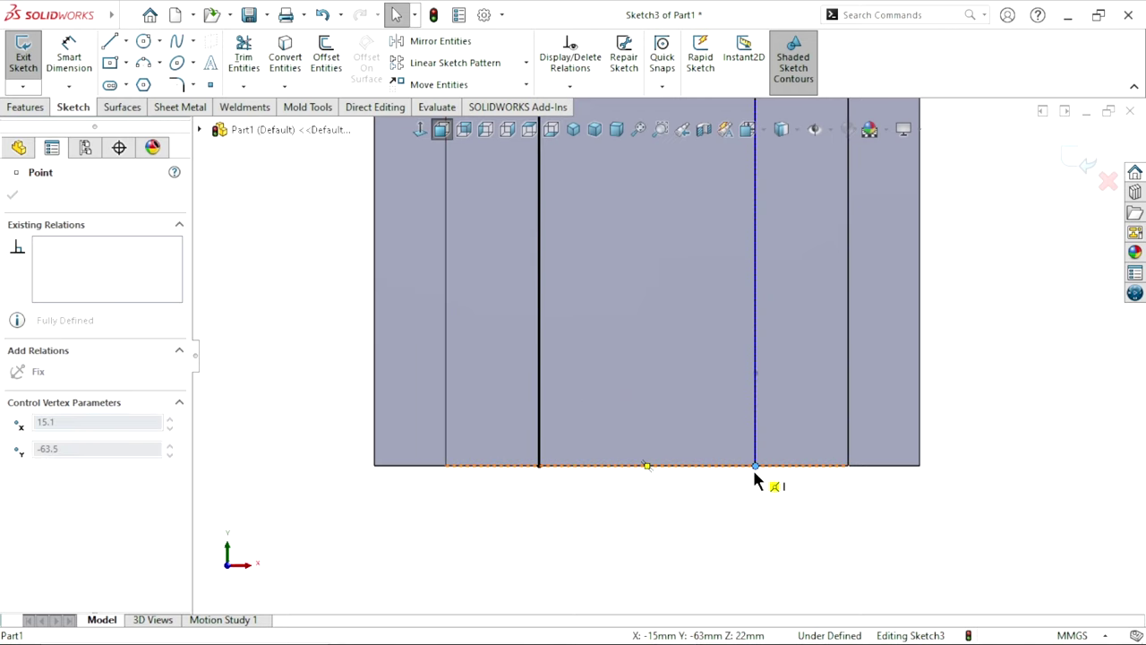
pyautogui.click(698, 529)
# Draw a horizontal line along the bottom edge joining the two vertical lines.
pyautogui.click(110, 41)
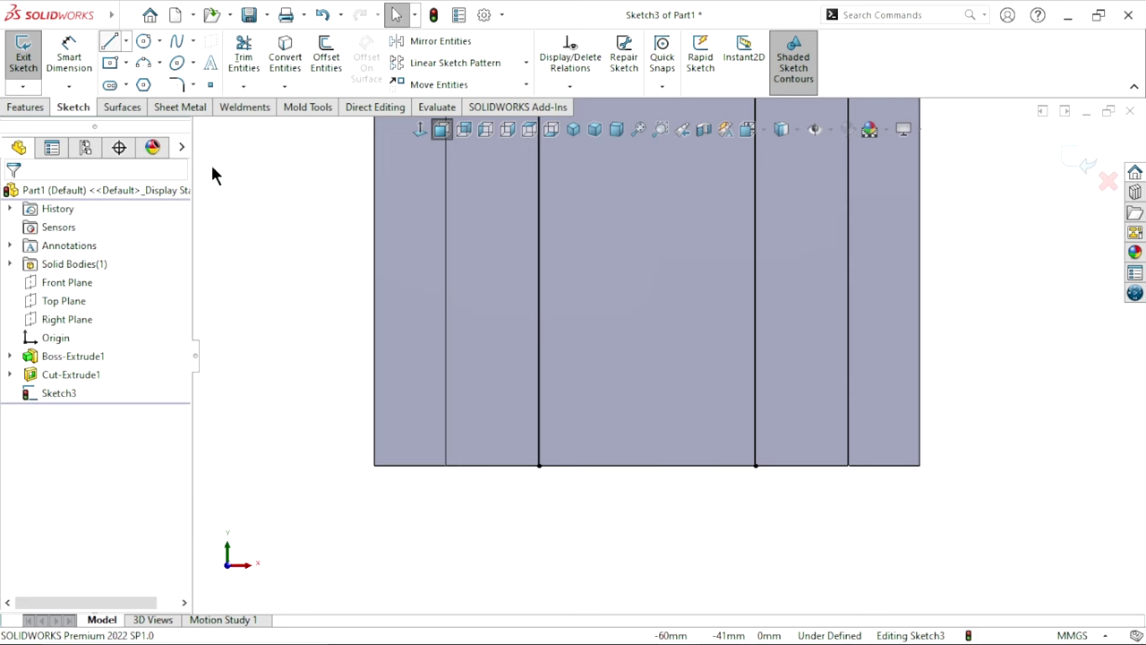
pyautogui.moveTo(538, 466); pyautogui.dragTo(755, 466)
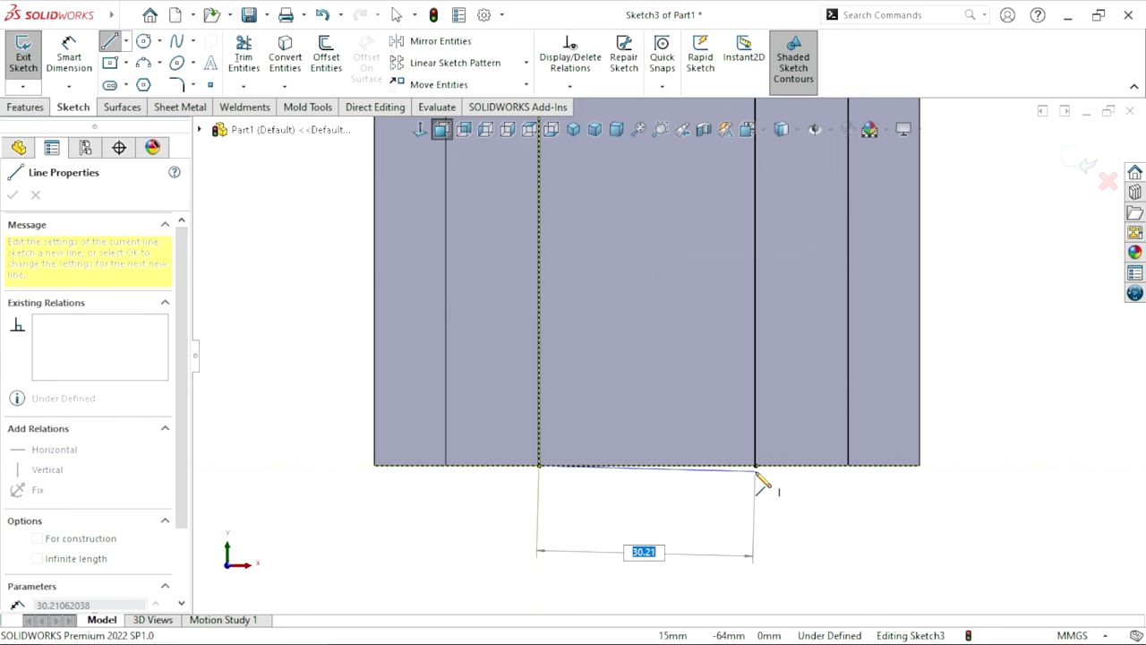
pyautogui.press('Escape')
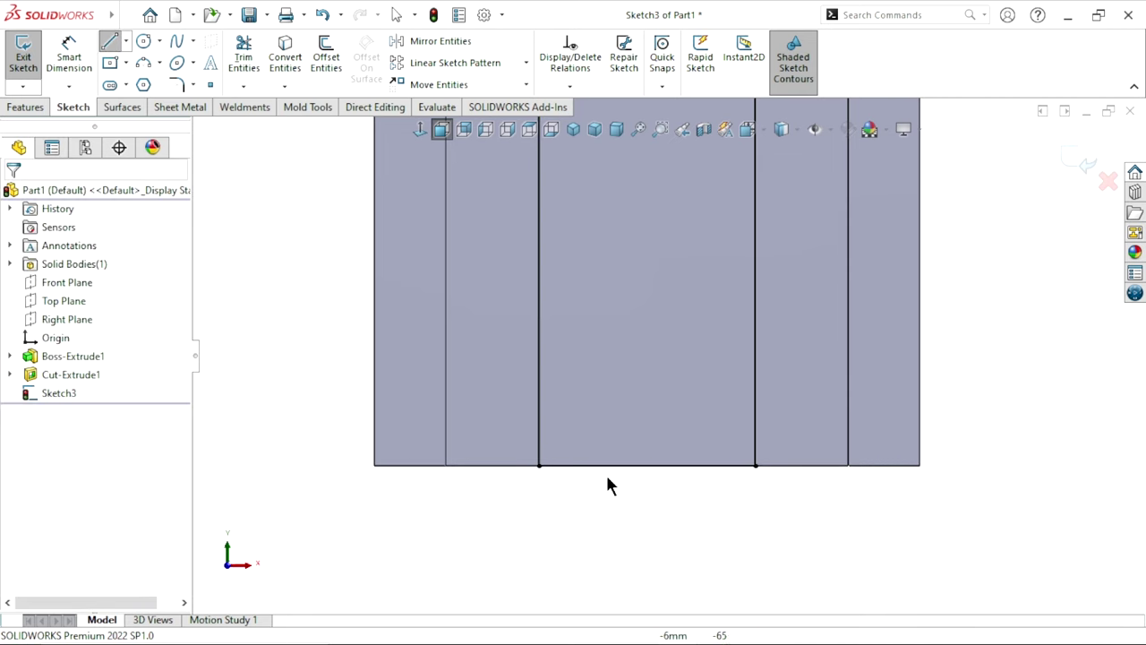
pyautogui.scroll(2, 670, 461)
pyautogui.scroll(2, 676, 429)
pyautogui.scroll(1, 685, 225)
pyautogui.scroll(-2, 672, 235)
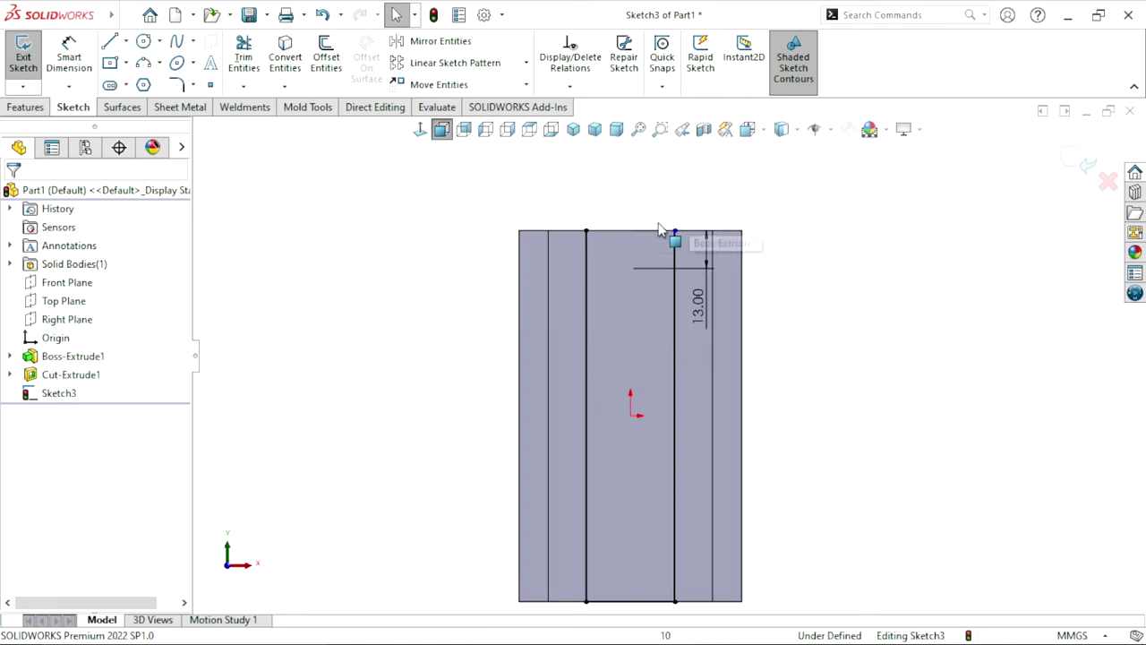
pyautogui.scroll(-2, 717, 246)
# Draw a horizontal line across the top edge between the verticals' top ends, fully defining Sketch3.
pyautogui.click(109, 42)
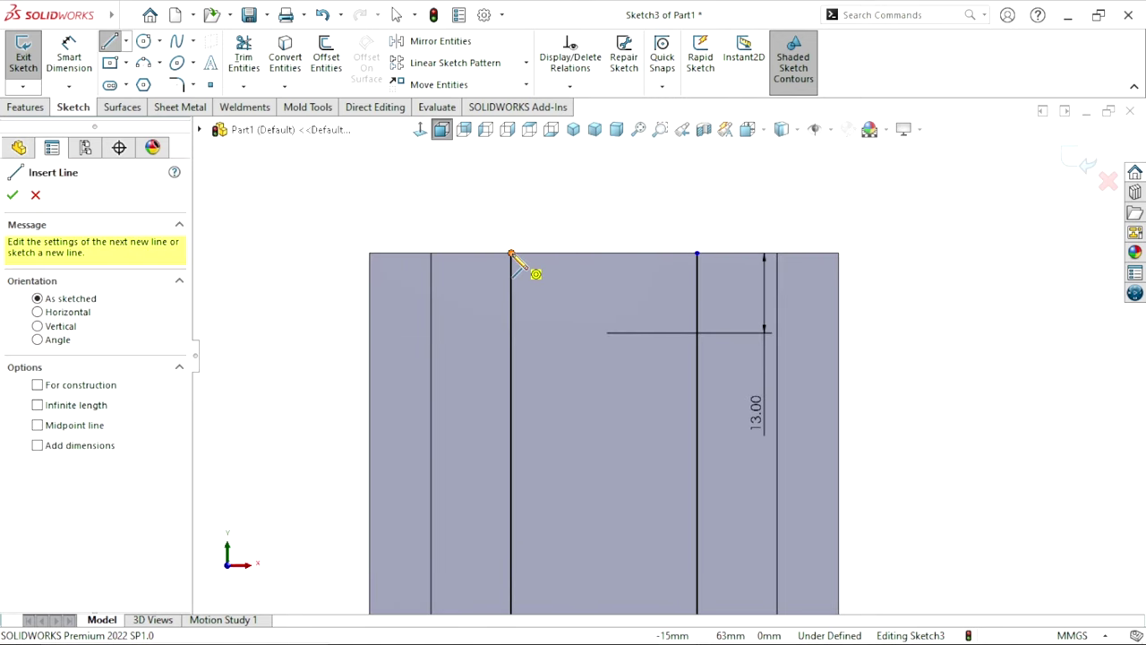
pyautogui.click(511, 255)
pyautogui.doubleClick(697, 254)
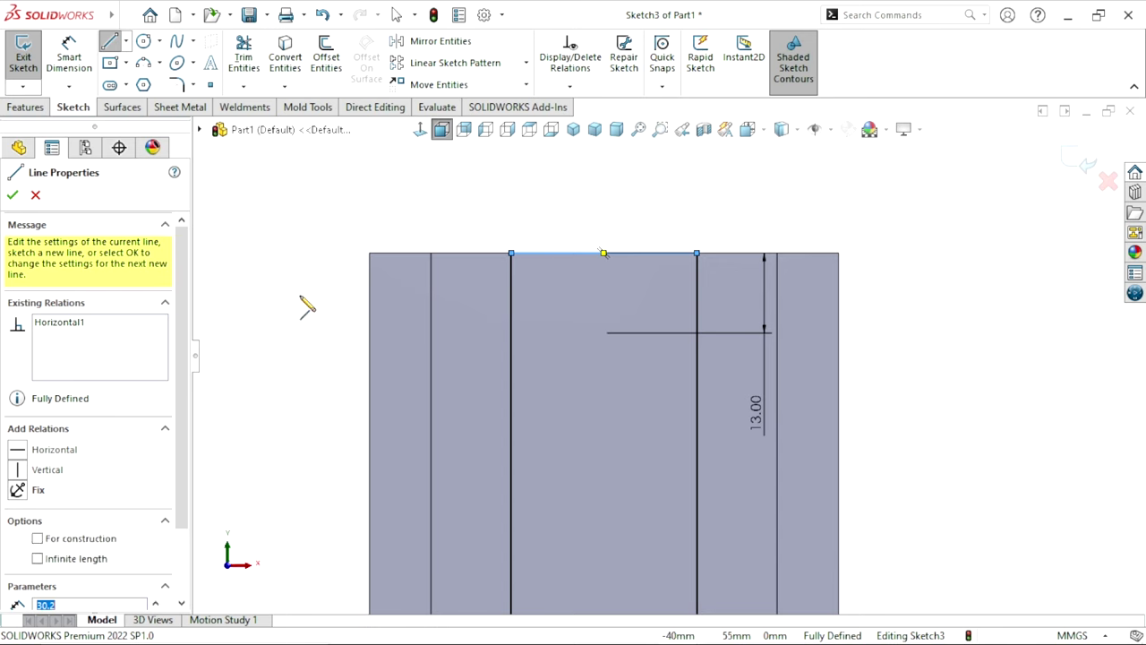
pyautogui.click(12, 196)
pyautogui.scroll(2, 618, 385)
pyautogui.scroll(1, 672, 421)
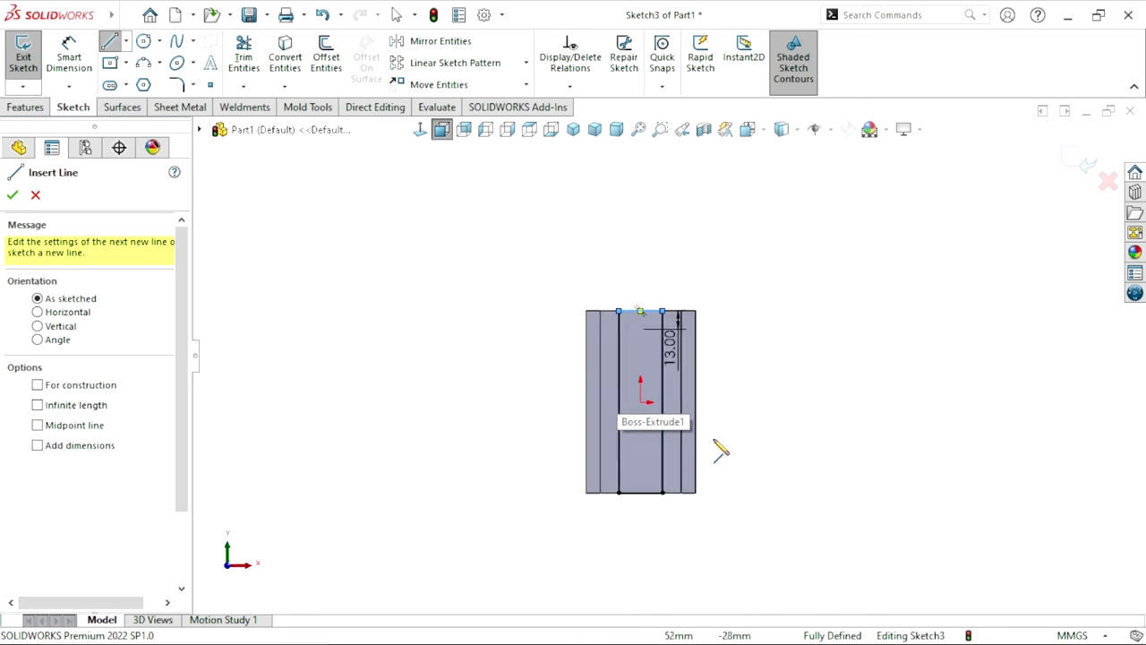
pyautogui.scroll(-1, 707, 430)
pyautogui.press('Escape')
pyautogui.scroll(-2, 699, 315)
pyautogui.scroll(2, 478, 358)
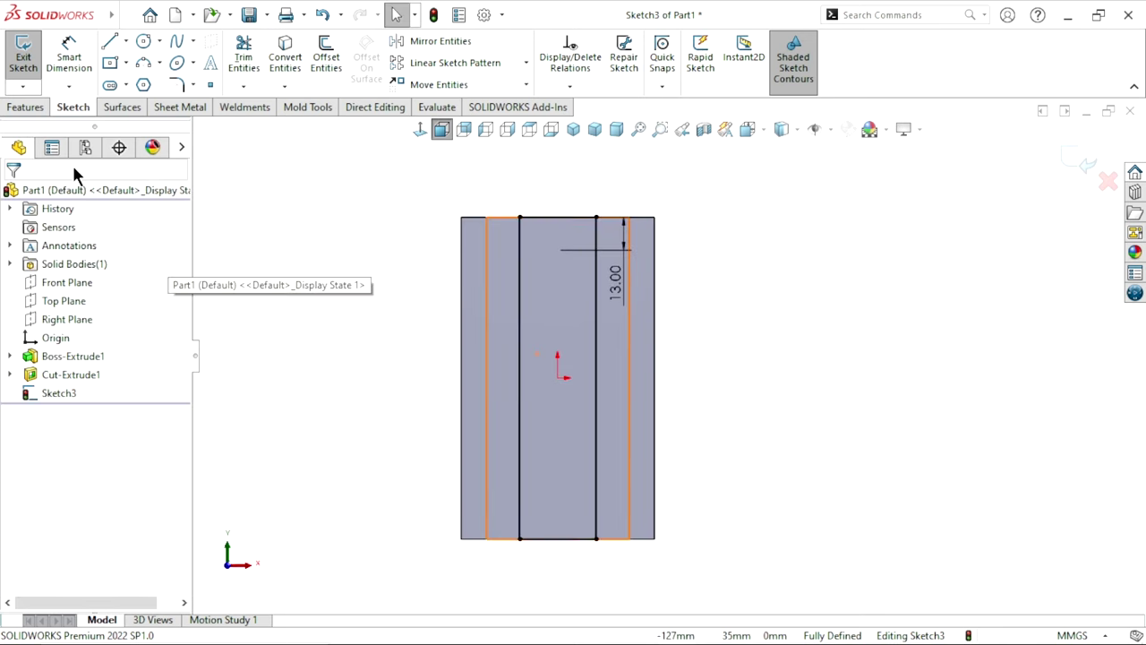
# Extruded-cut the Sketch3 strip Blind, 0.5 mm deep into the bar's face.
pyautogui.click(25, 107)
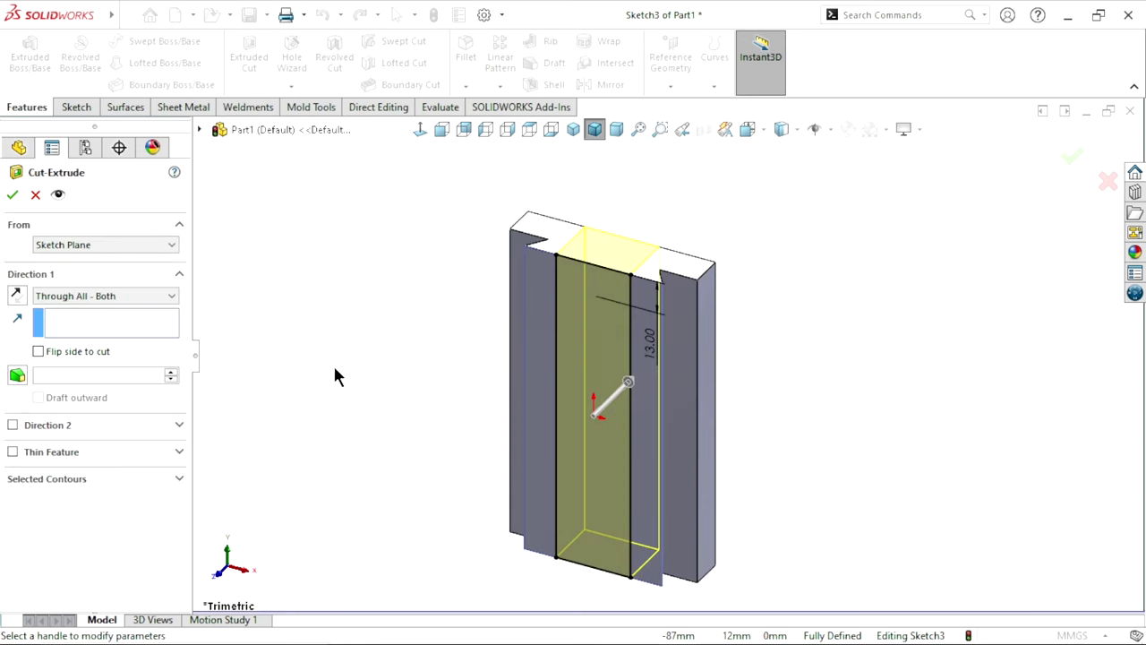
pyautogui.click(75, 301)
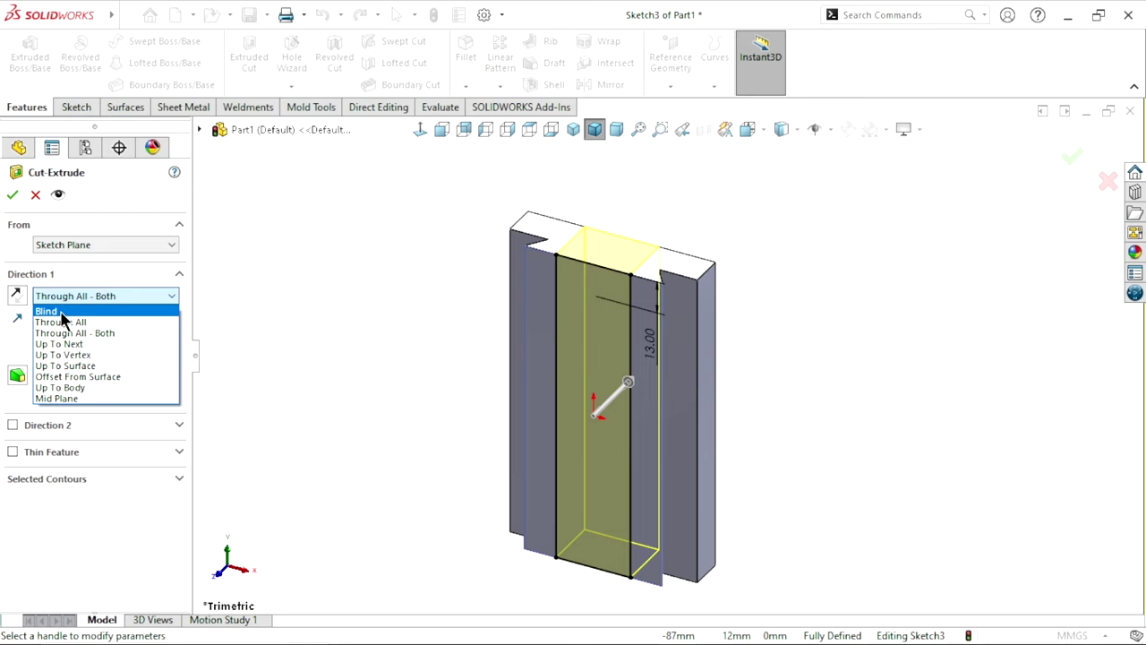
pyautogui.click(77, 314)
pyautogui.moveTo(87, 355); pyautogui.dragTo(42, 354)
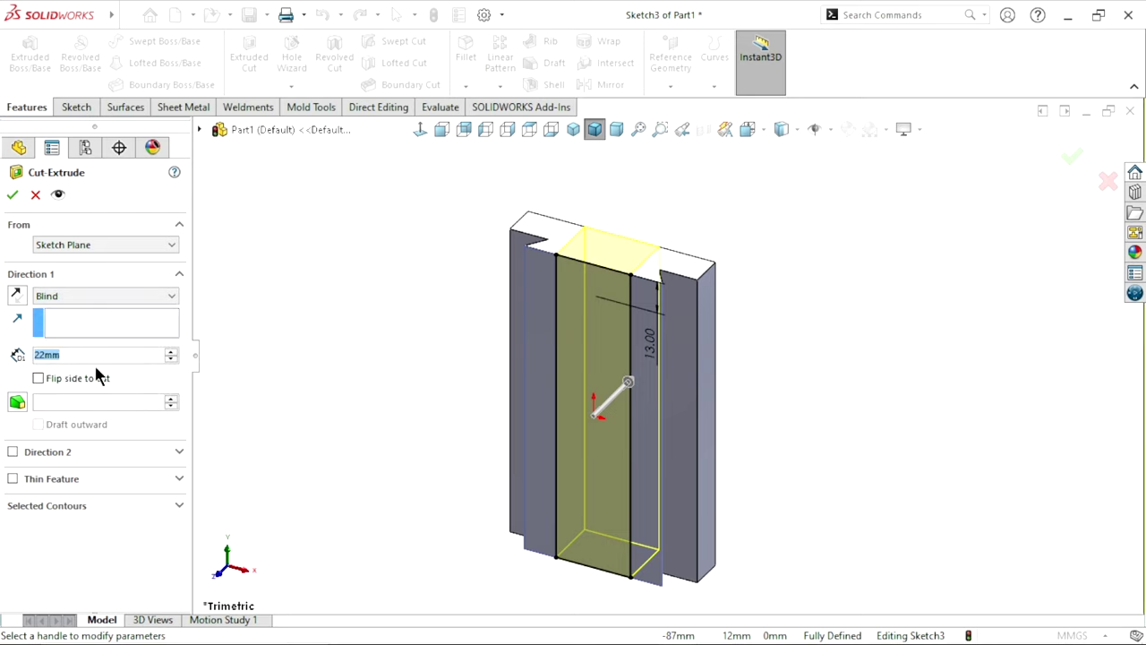
pyautogui.write('0.5')
pyautogui.press('Return')
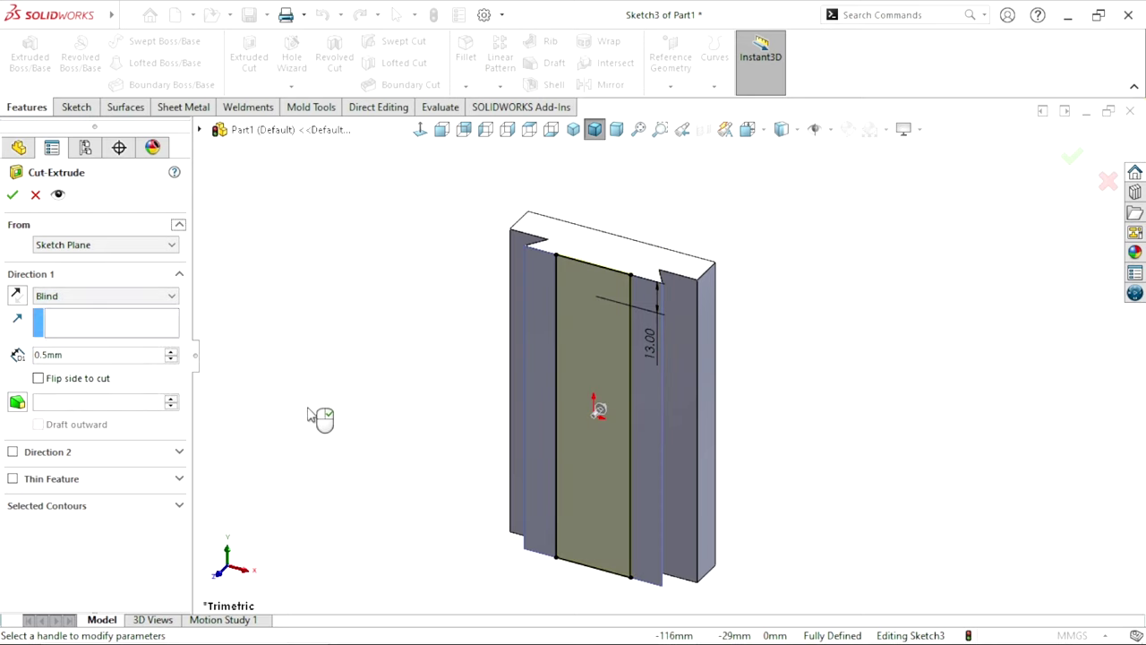
pyautogui.click(11, 194)
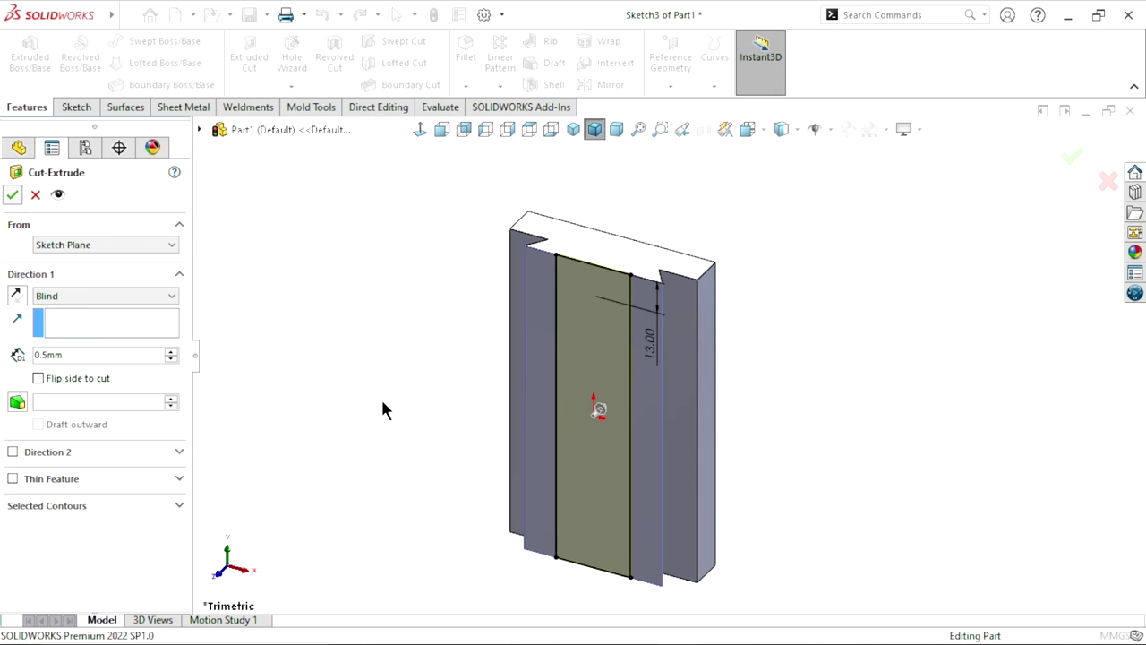
pyautogui.scroll(3, 567, 467)
pyautogui.scroll(-2, 654, 395)
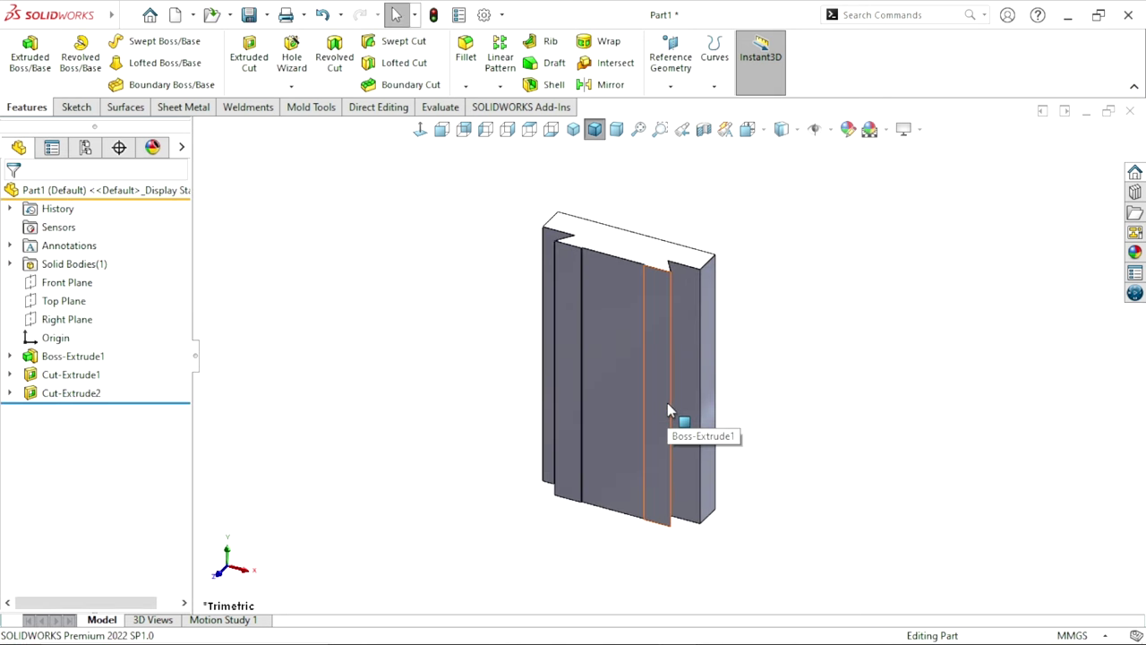
# Start a chamfer on the groove's first edge with a 1 mm distance.
pyautogui.scroll(-2, 666, 354)
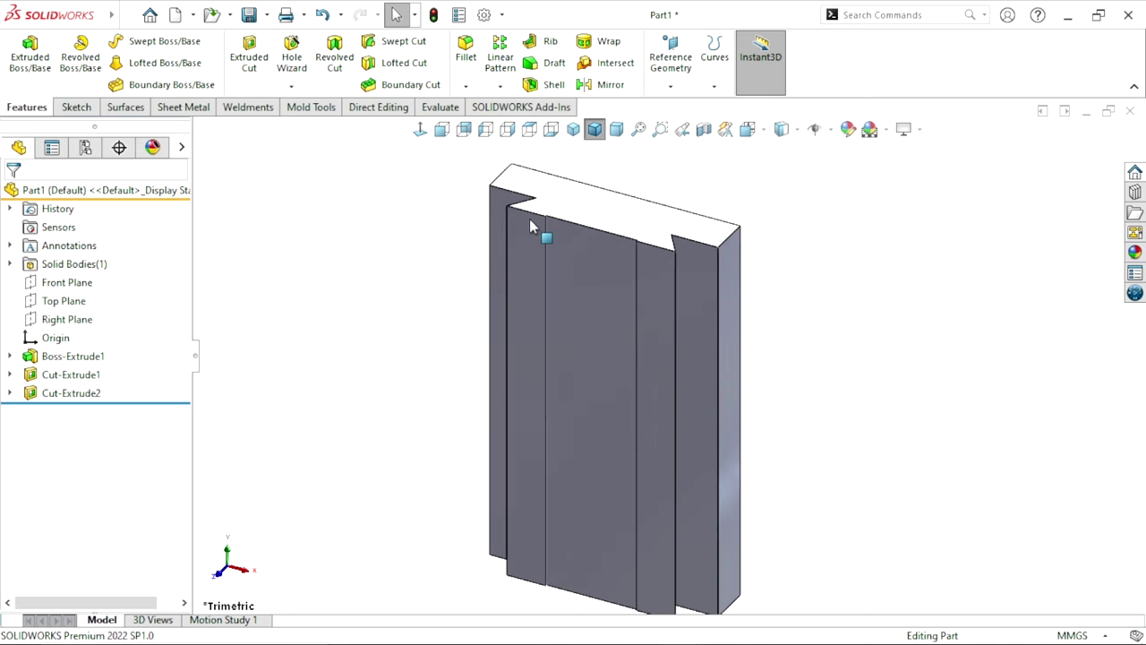
pyautogui.click(465, 84)
pyautogui.scroll(-3, 580, 251)
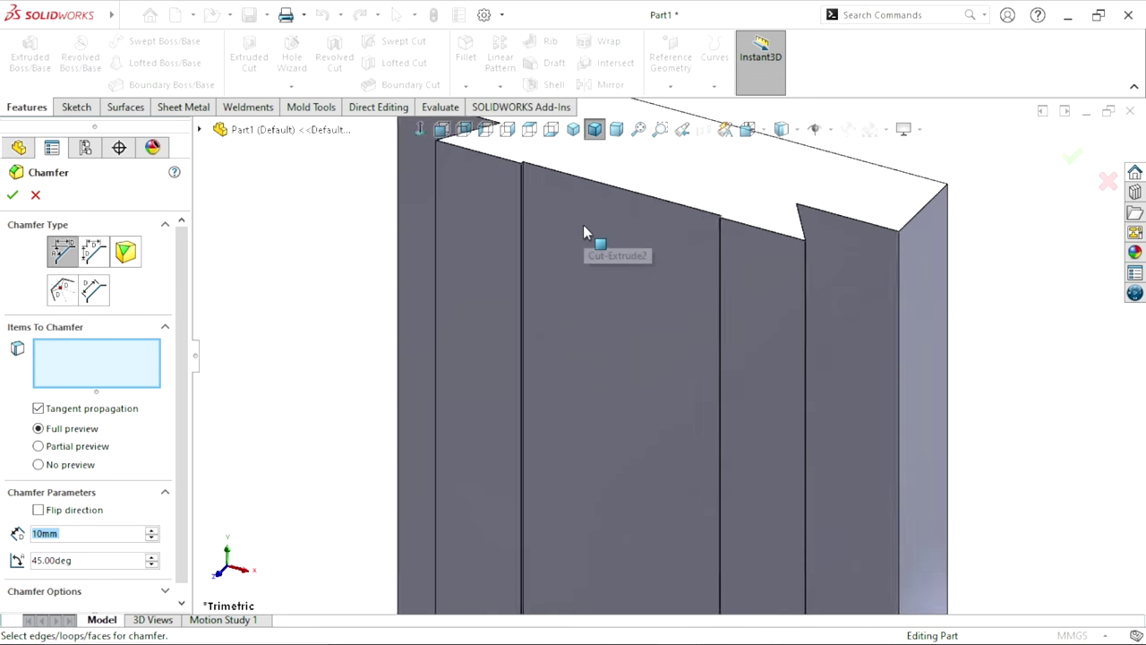
pyautogui.scroll(-2, 561, 194)
pyautogui.click(505, 169)
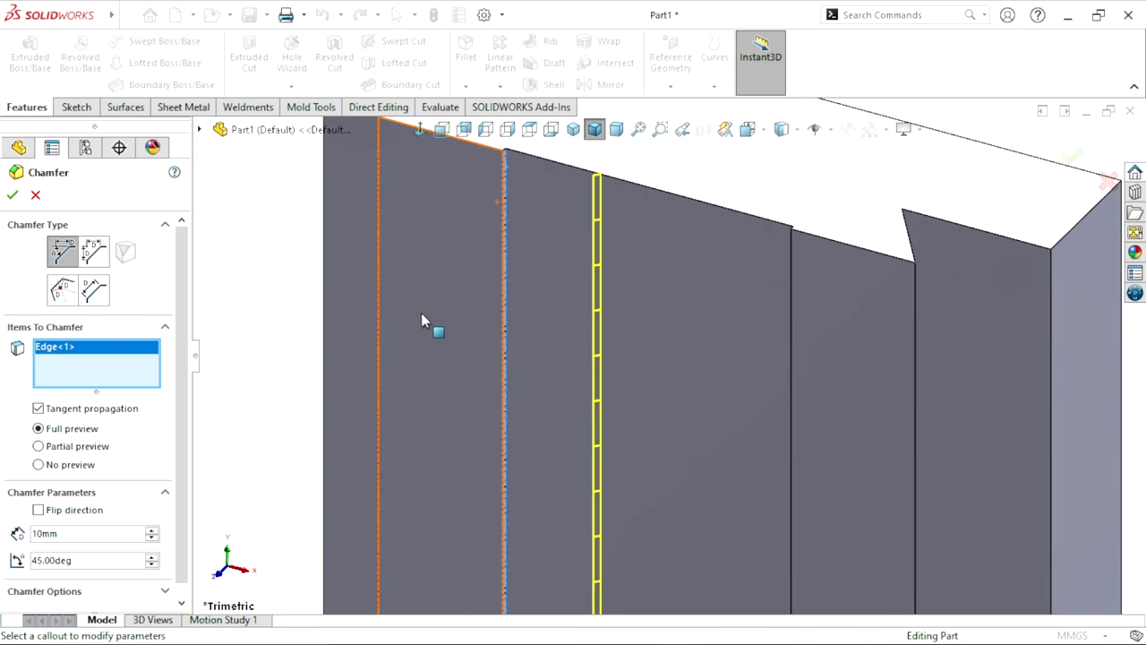
pyautogui.moveTo(421, 327)
pyautogui.mouseDown(button='middle')
pyautogui.moveTo(696, 379)
pyautogui.moveTo(576, 379)
pyautogui.moveTo(495, 419)
pyautogui.mouseUp(button='middle')
pyautogui.click(99, 535)
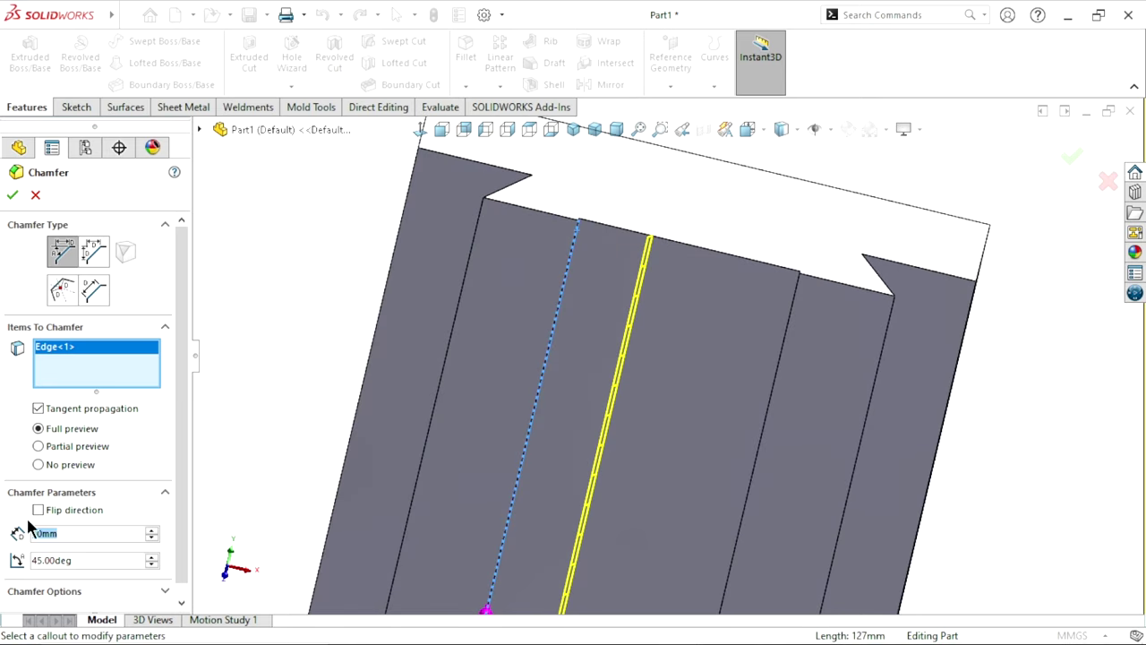
pyautogui.write('1')
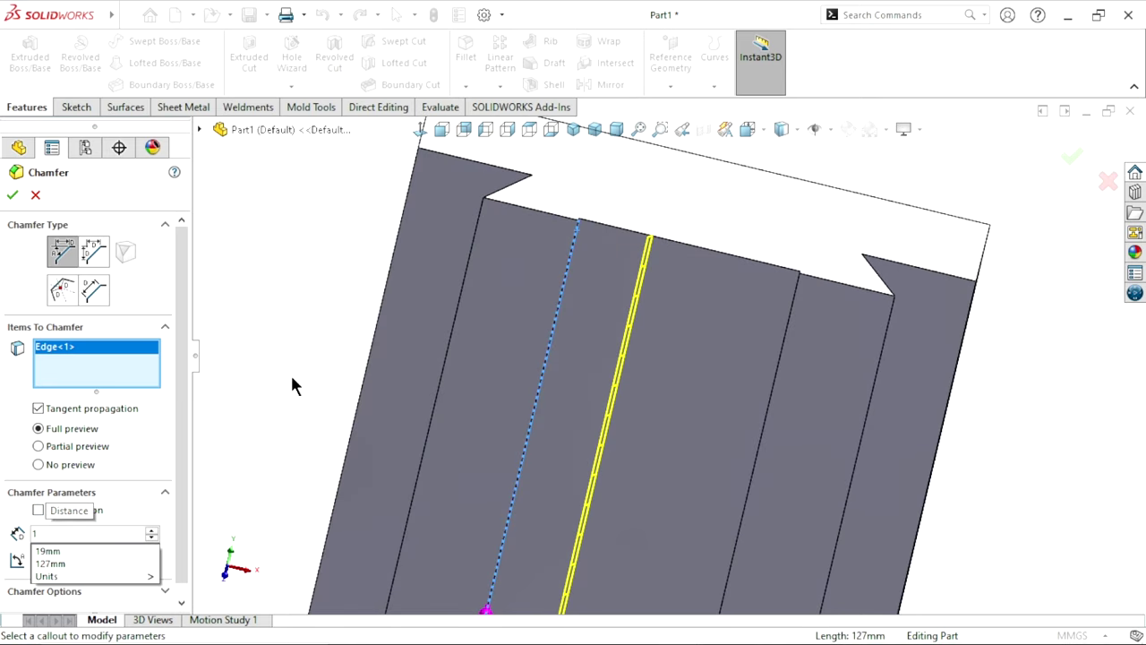
pyautogui.press('Return')
pyautogui.moveTo(506, 382)
pyautogui.mouseDown(button='middle')
pyautogui.moveTo(632, 276)
pyautogui.moveTo(572, 269)
pyautogui.moveTo(584, 404)
pyautogui.moveTo(578, 394)
pyautogui.mouseUp(button='middle')
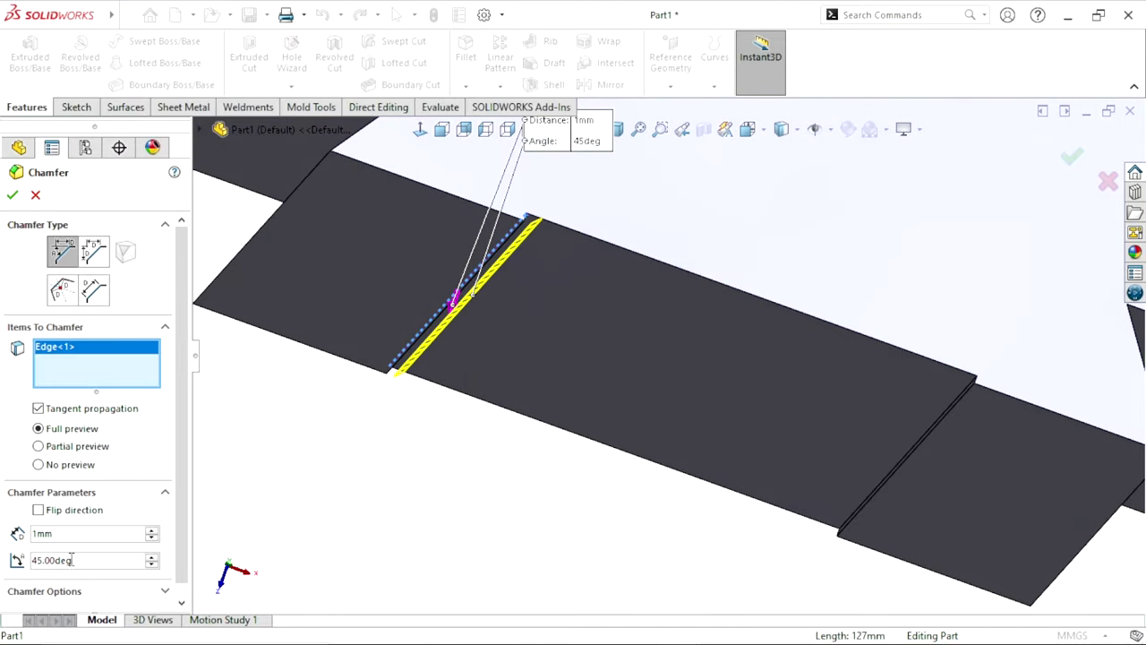
# Uncheck Flip direction, remove the stray face, add the second edge, and apply the 1 mm × 45° chamfer.
pyautogui.click(37, 510)
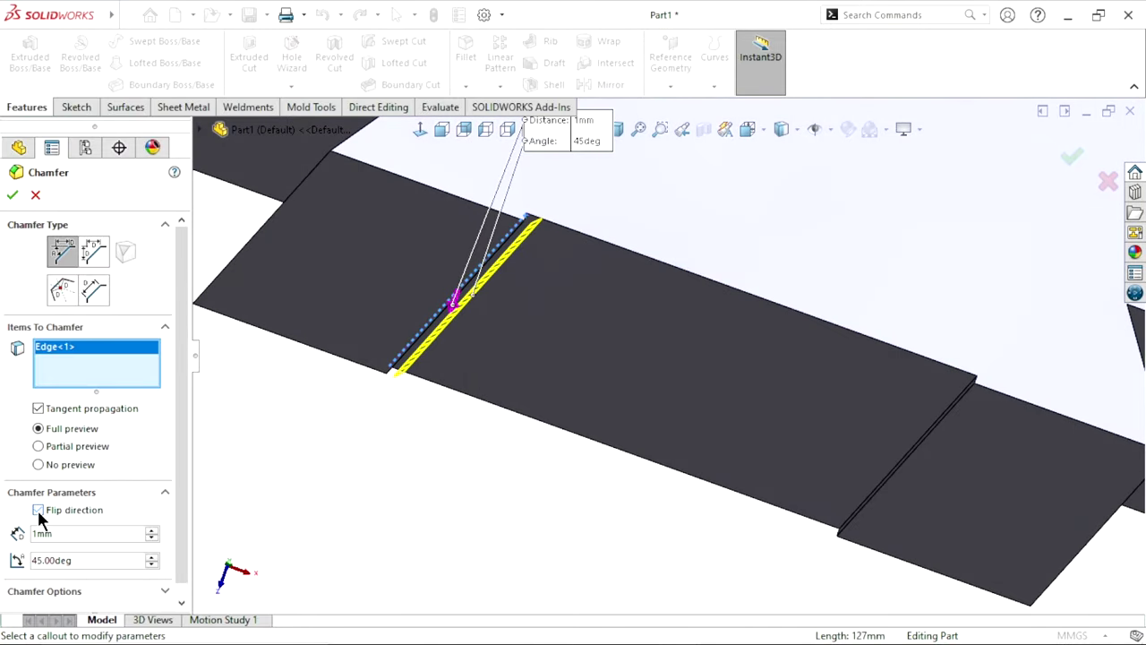
pyautogui.scroll(3, 519, 471)
pyautogui.scroll(-1, 815, 450)
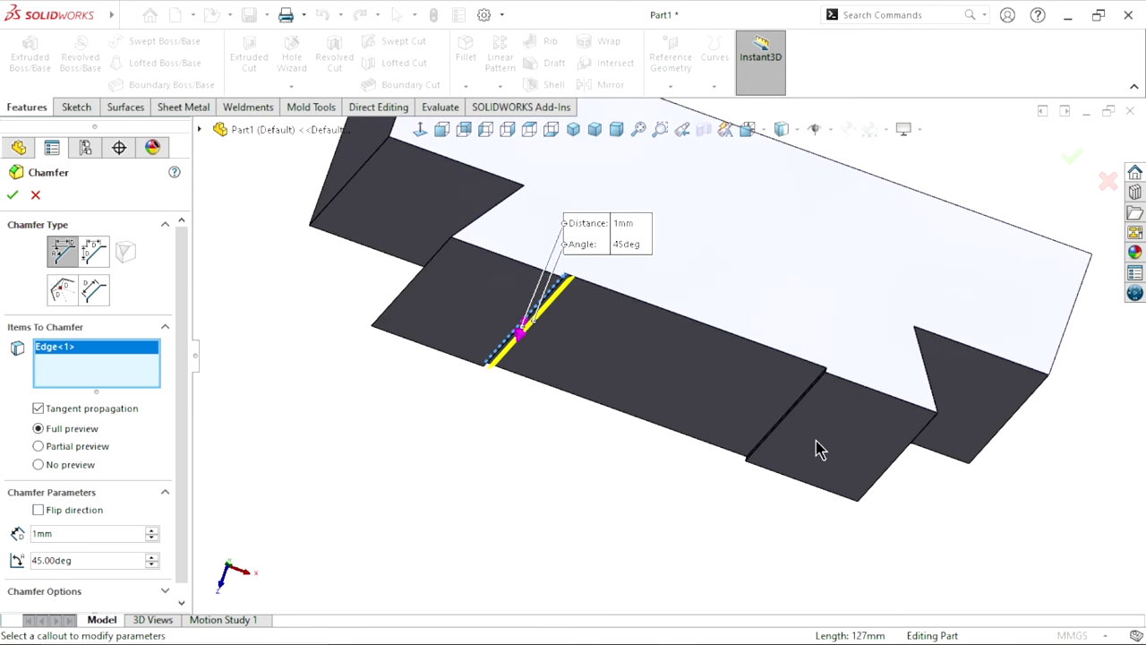
pyautogui.scroll(-3, 764, 358)
pyautogui.scroll(-2, 631, 324)
pyautogui.click(605, 318)
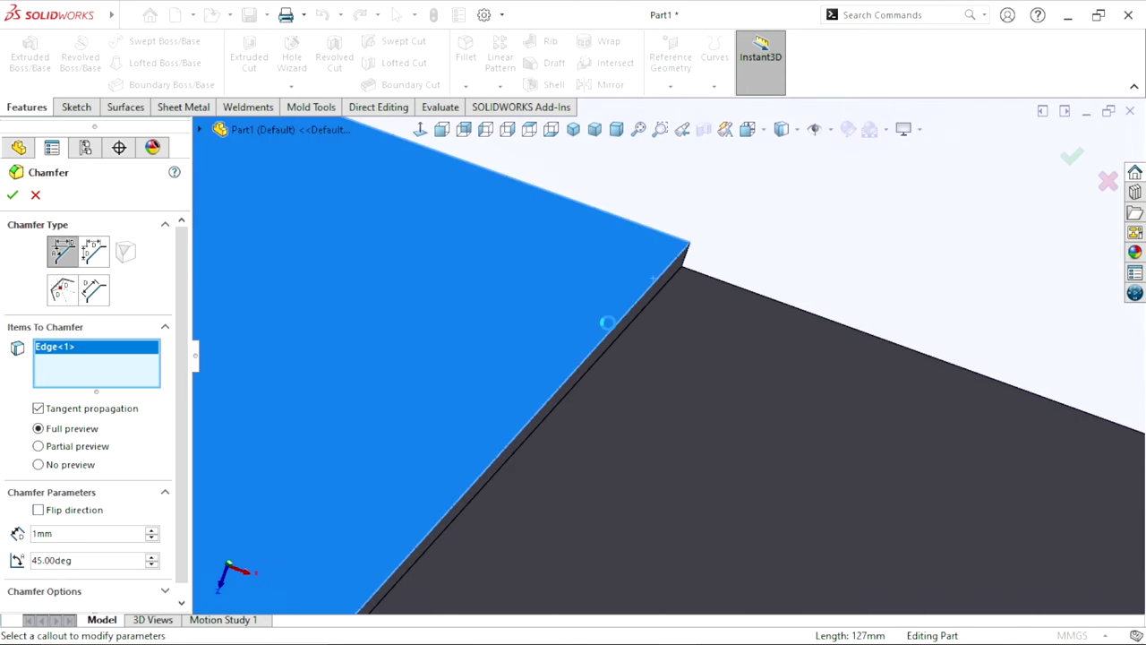
pyautogui.rightClick(69, 360)
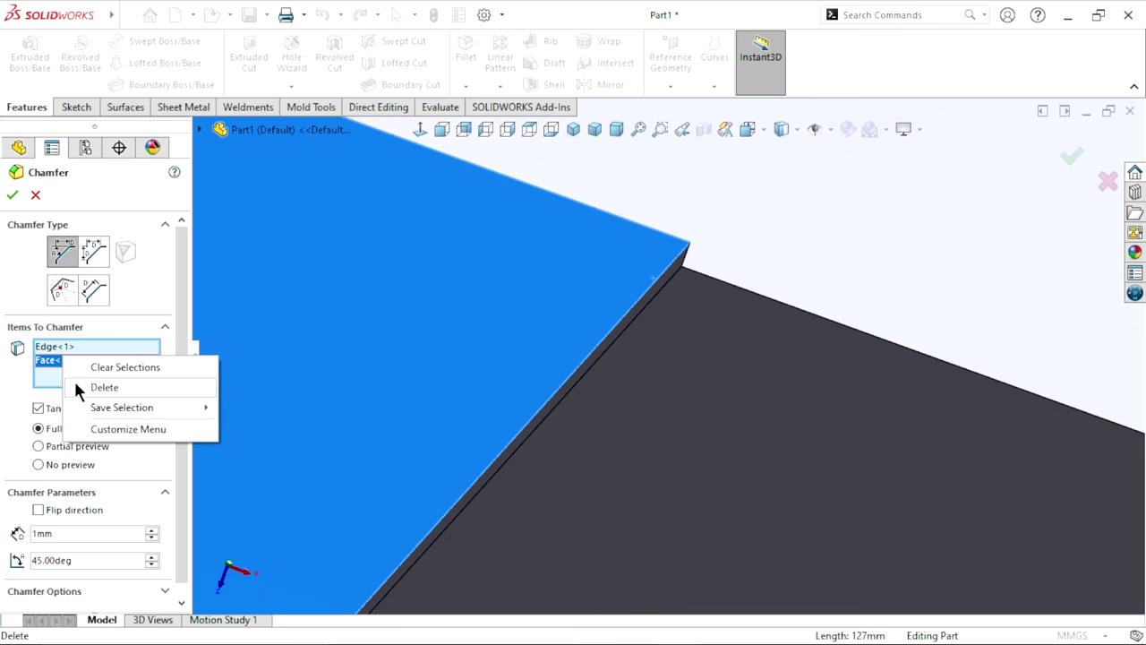
pyautogui.click(98, 386)
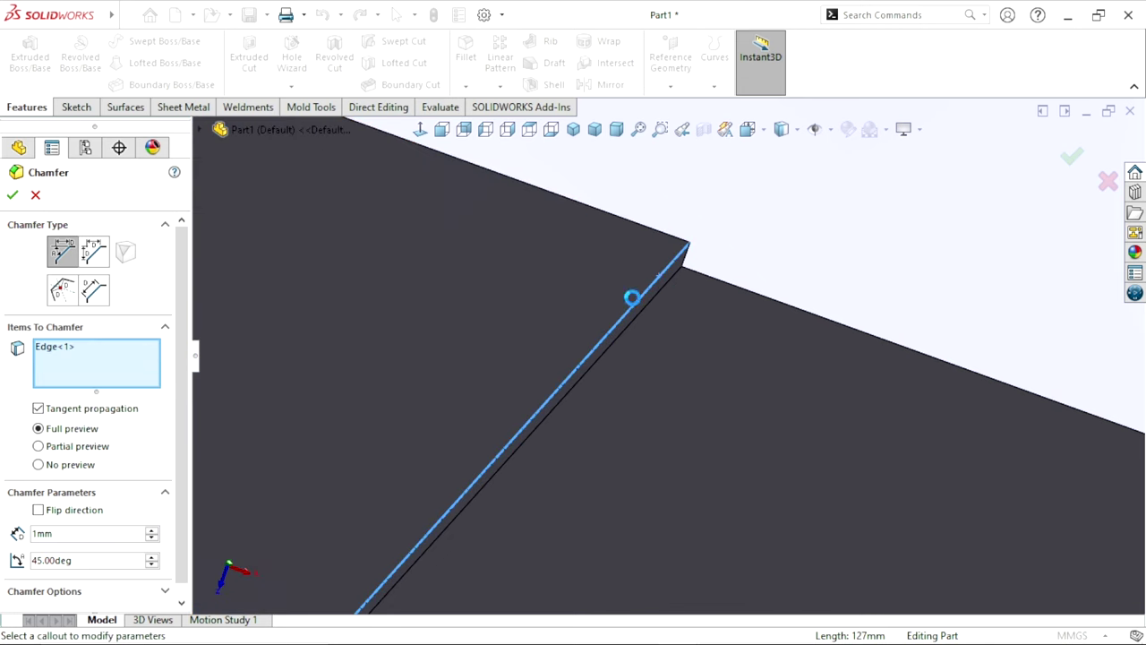
pyautogui.click(631, 296)
pyautogui.scroll(3, 501, 420)
pyautogui.scroll(2, 566, 415)
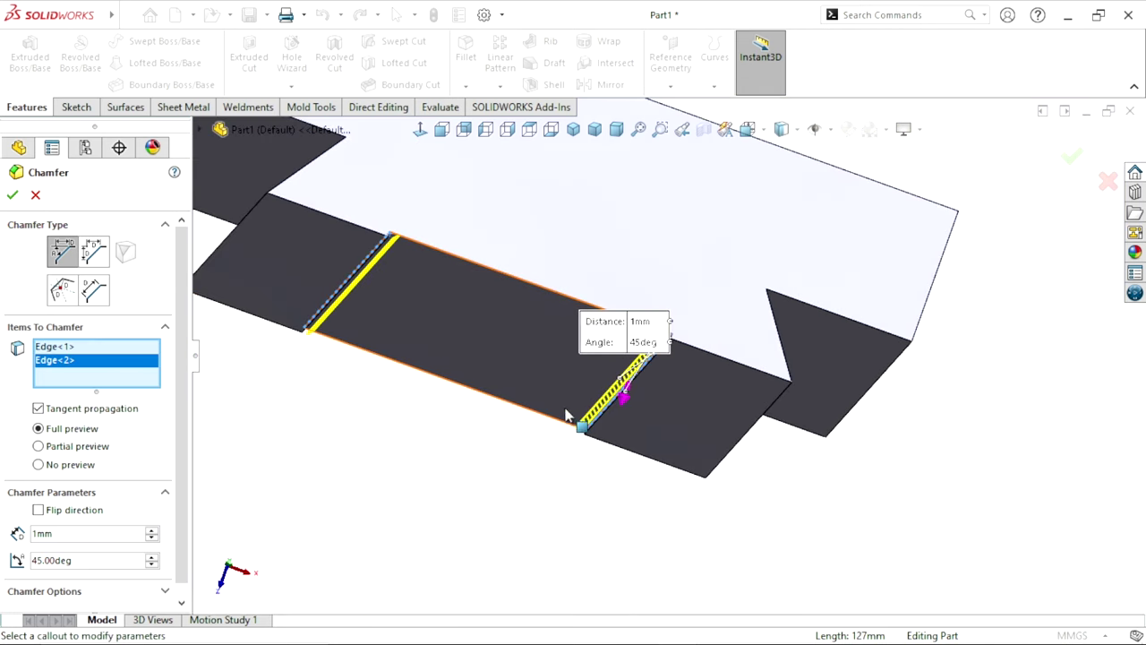
pyautogui.click(14, 197)
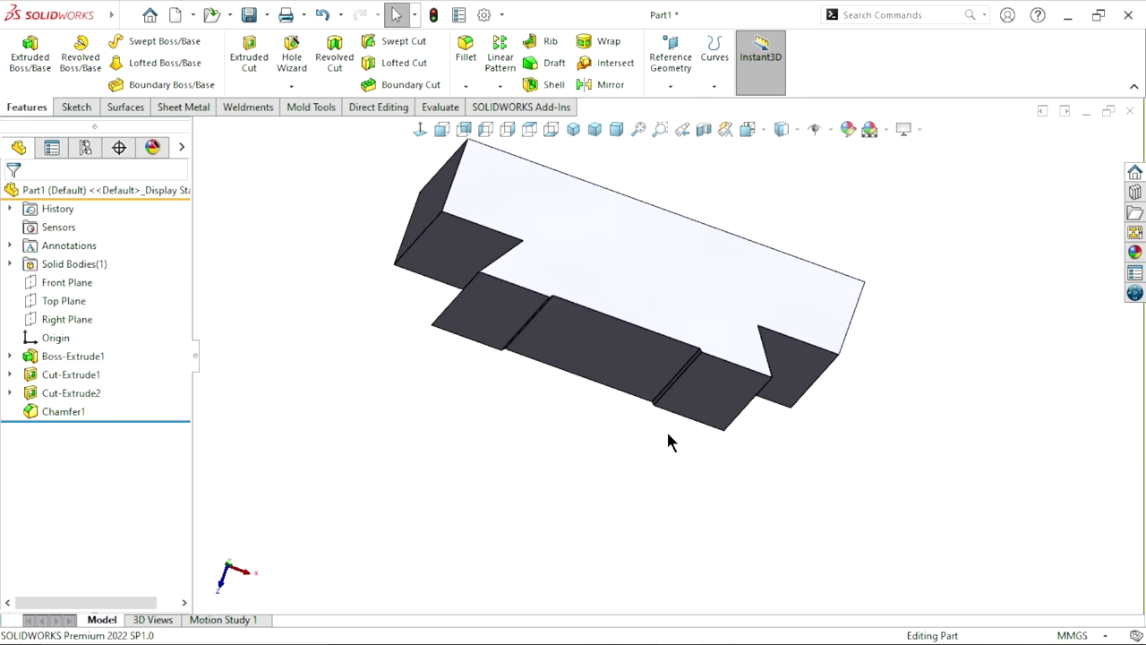
pyautogui.moveTo(668, 434)
pyautogui.mouseDown(button='middle')
pyautogui.moveTo(622, 343)
pyautogui.moveTo(663, 256)
pyautogui.moveTo(614, 299)
pyautogui.moveTo(604, 399)
pyautogui.mouseUp(button='middle')
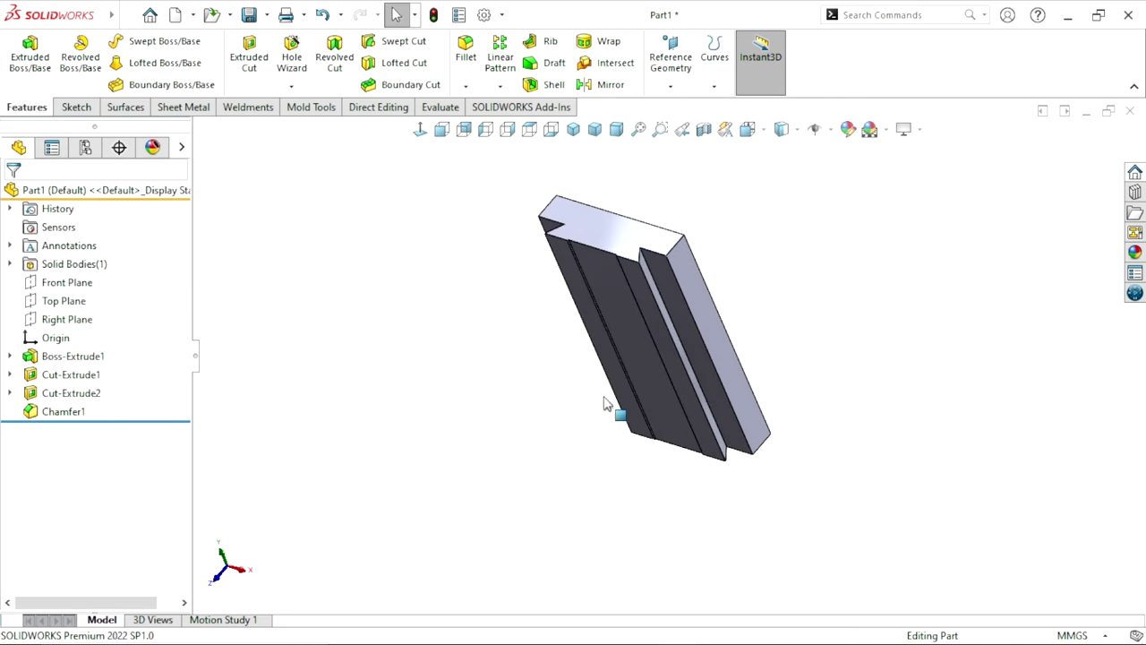
# Open a new sketch, Sketch4, on the plate's large back face.
pyautogui.scroll(-1, 757, 310)
pyautogui.scroll(-2, 765, 331)
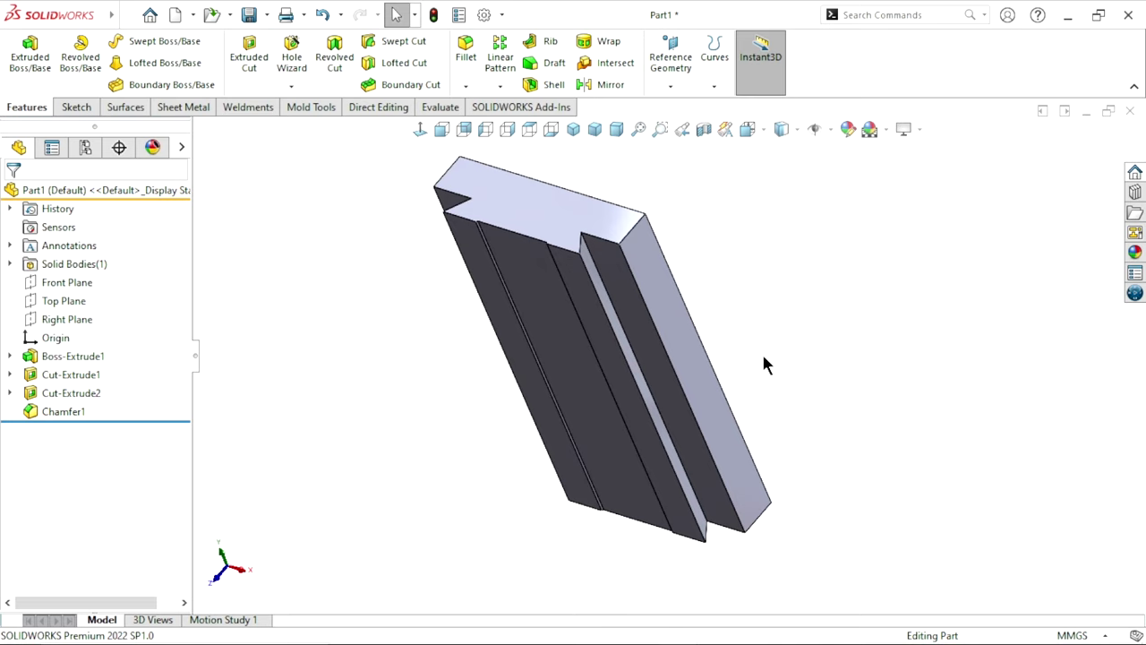
pyautogui.scroll(3, 763, 358)
pyautogui.scroll(-3, 737, 397)
pyautogui.moveTo(803, 364); pyautogui.dragTo(780, 436, button='middle')
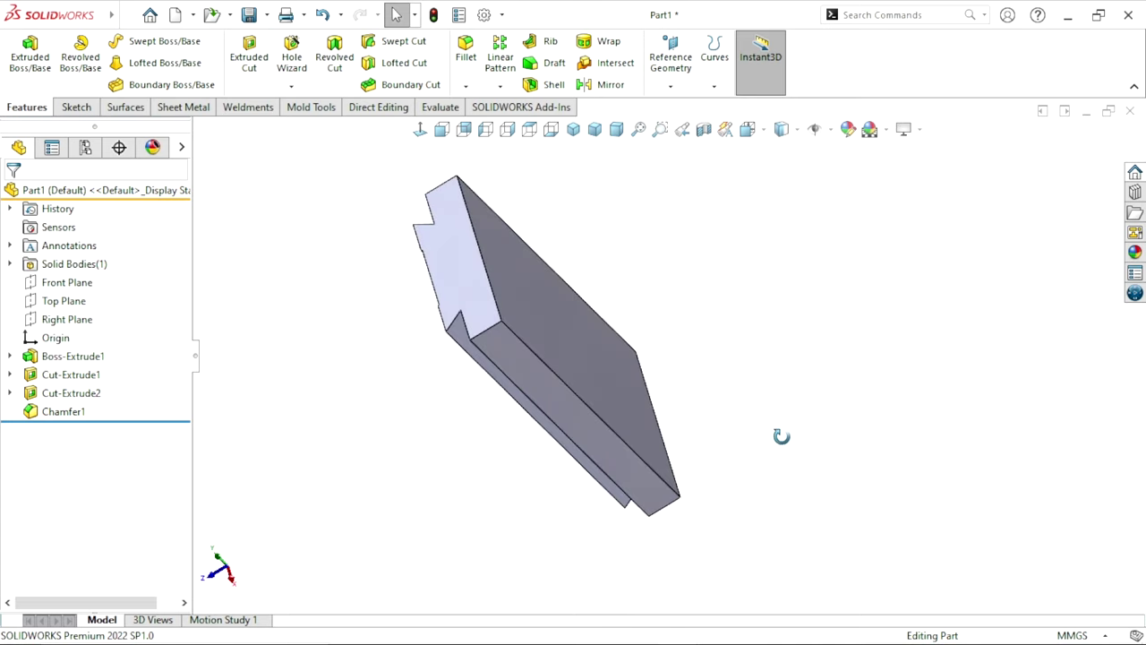
pyautogui.click(604, 374)
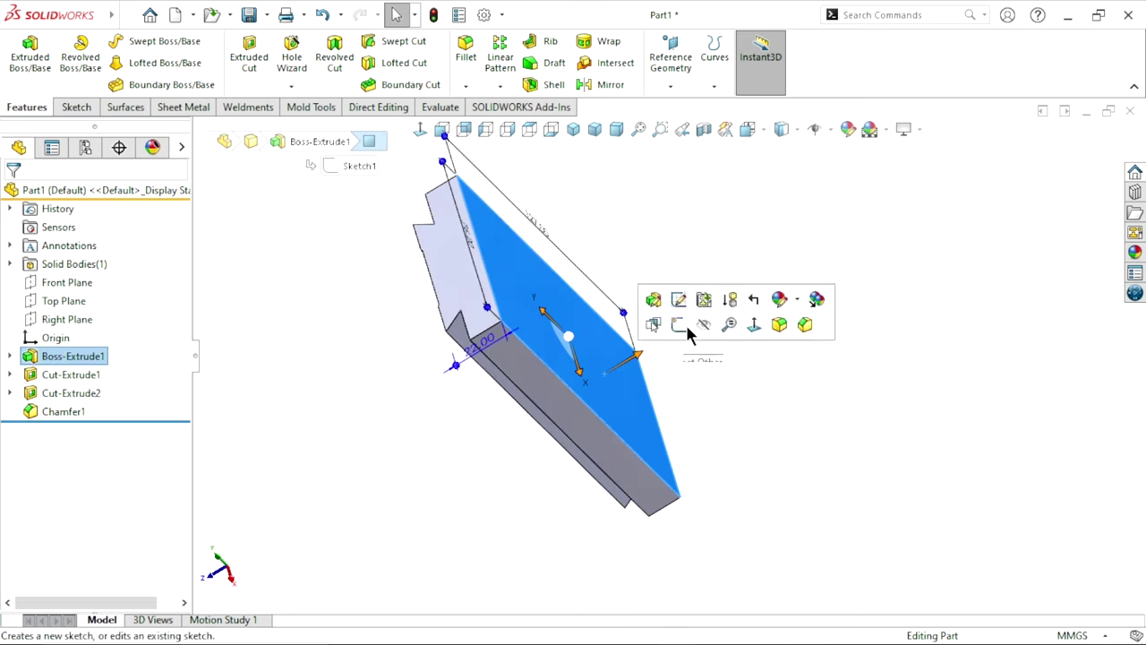
pyautogui.click(677, 326)
# Draw a centre rectangle at the origin sized 1 in by 1 in.
pyautogui.scroll(2, 800, 328)
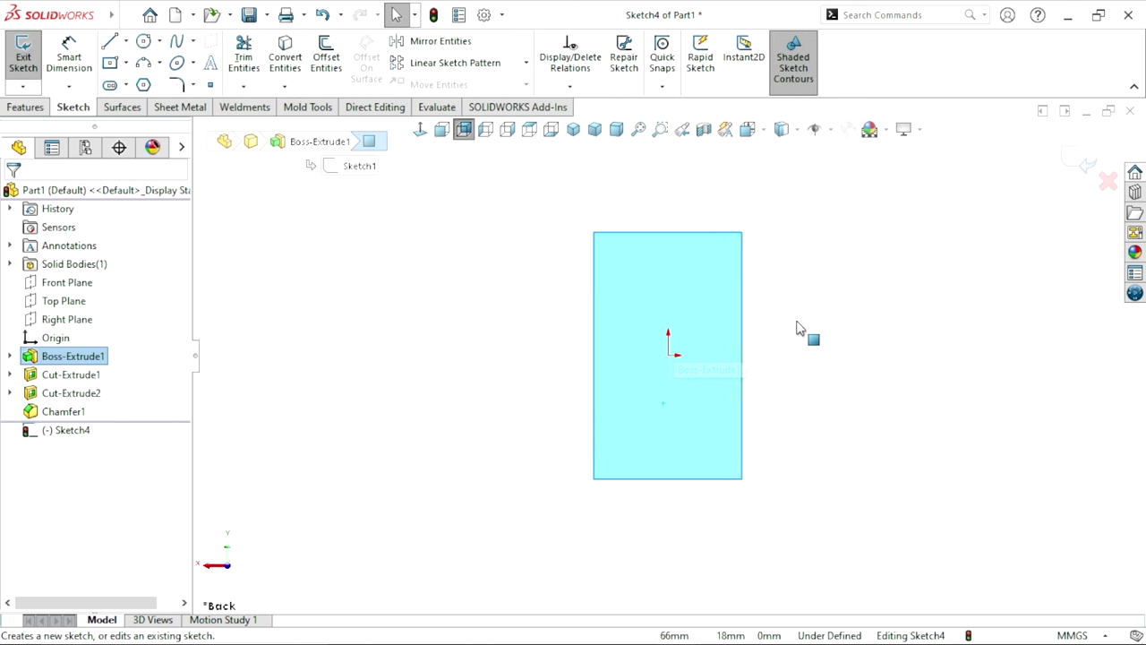
pyautogui.scroll(-1, 800, 327)
pyautogui.click(111, 62)
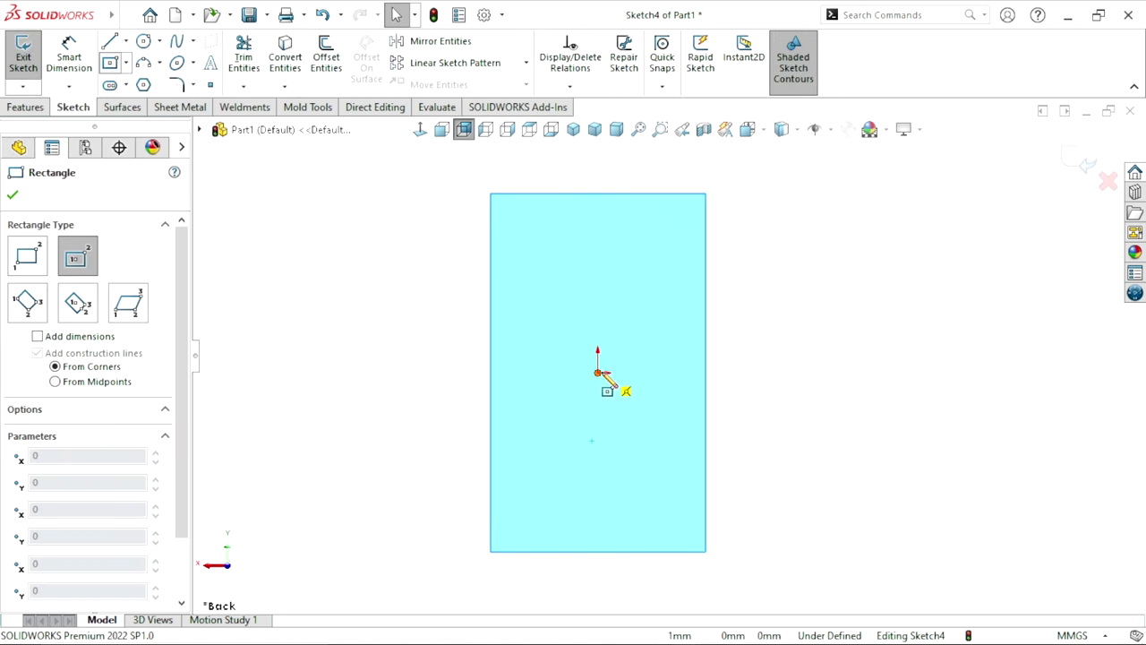
pyautogui.click(597, 372)
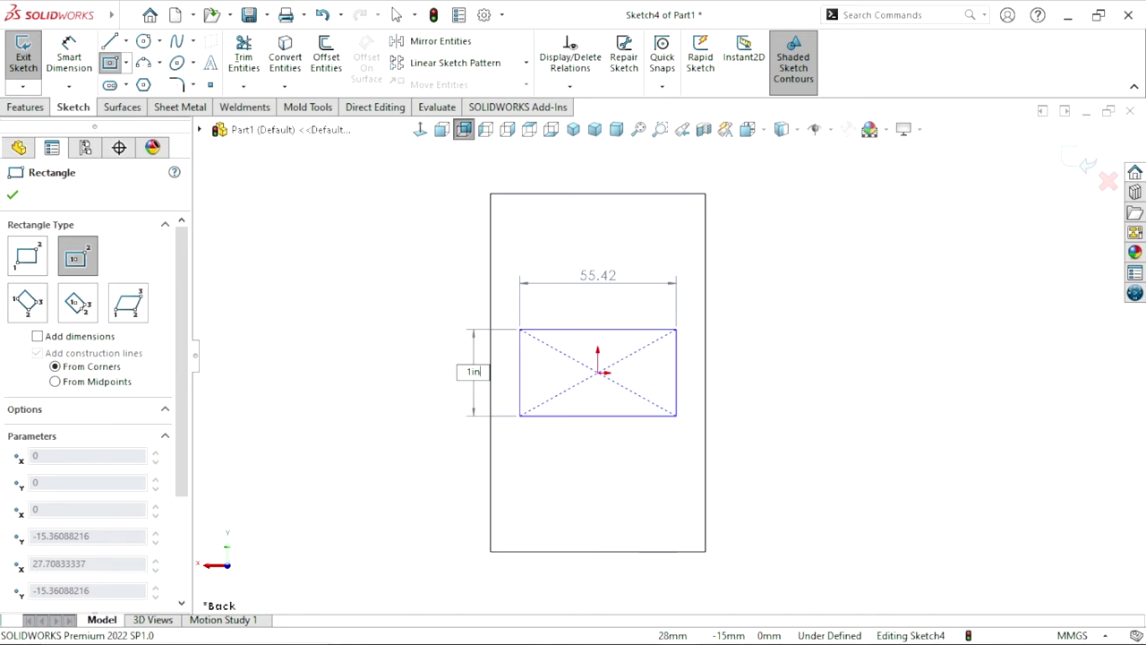
pyautogui.press('Tab')
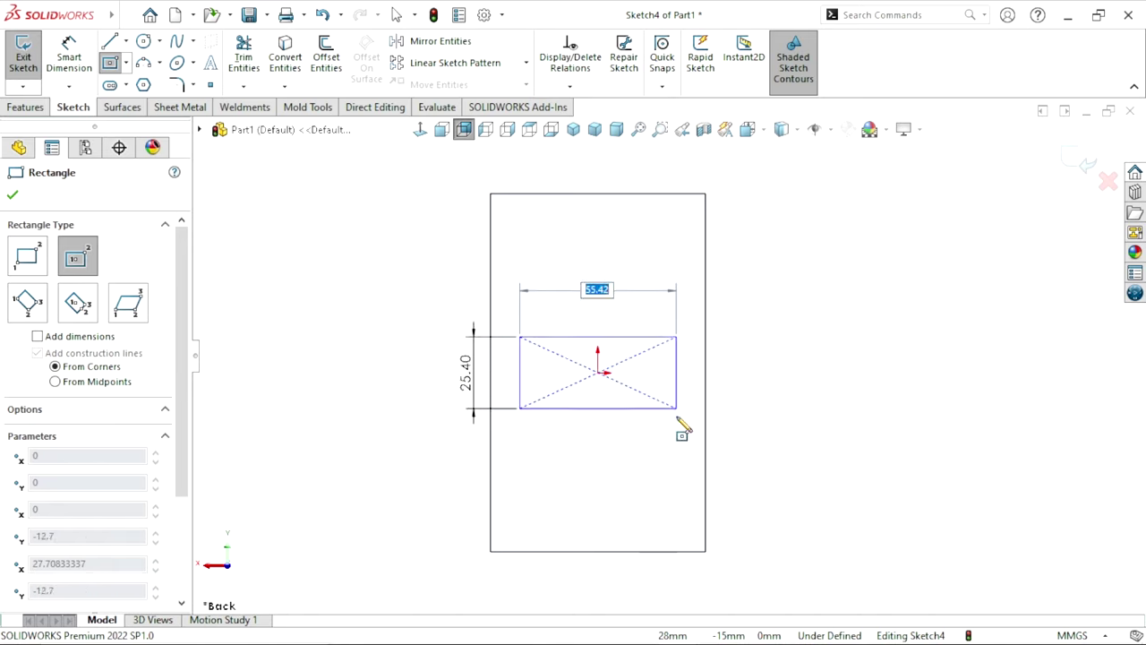
pyautogui.write('1in')
pyautogui.press('Return')
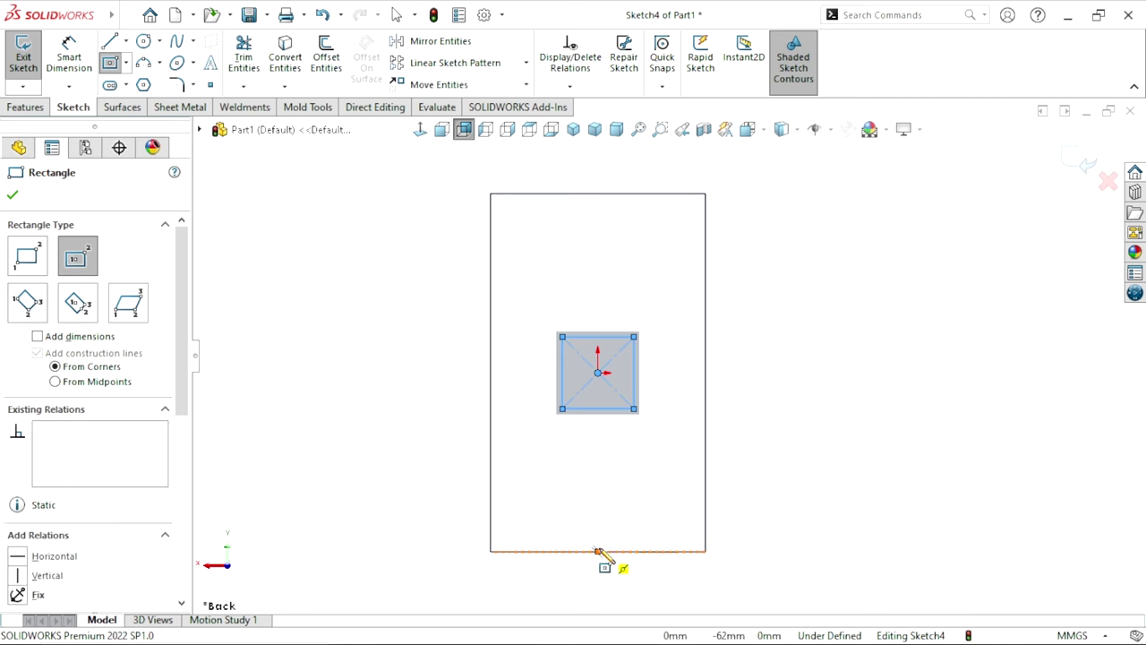
pyautogui.press('Escape')
pyautogui.scroll(-3, 640, 417)
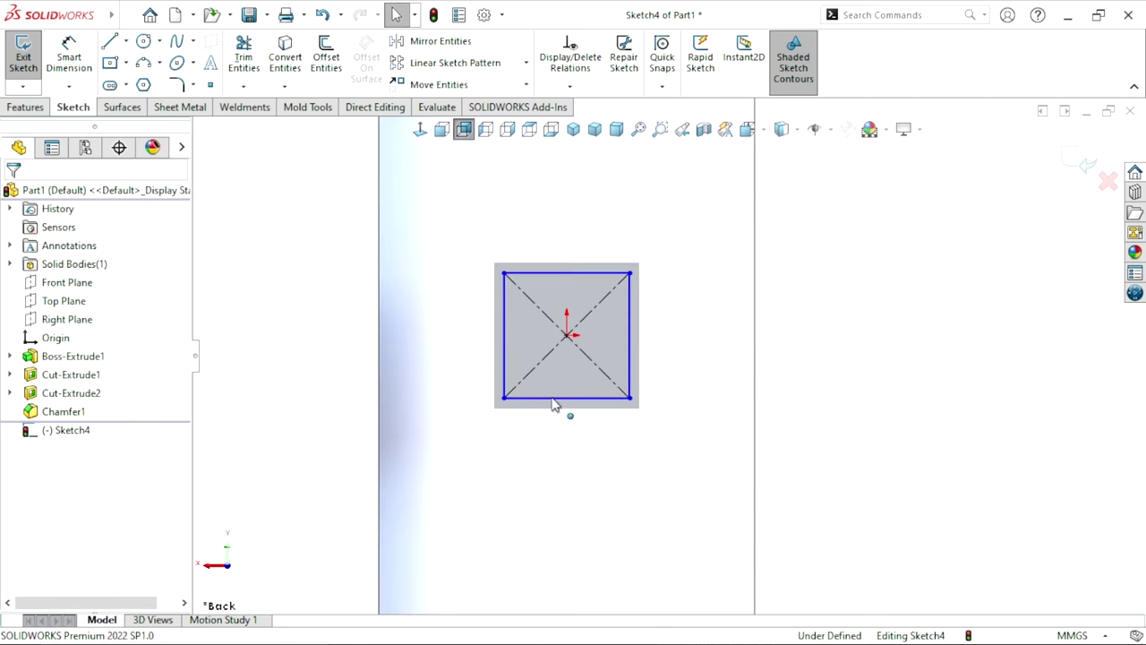
# Dimension the square's top and left edges at 25.40 mm each, keeping the height dimension driven.
pyautogui.click(65, 64)
pyautogui.click(559, 273)
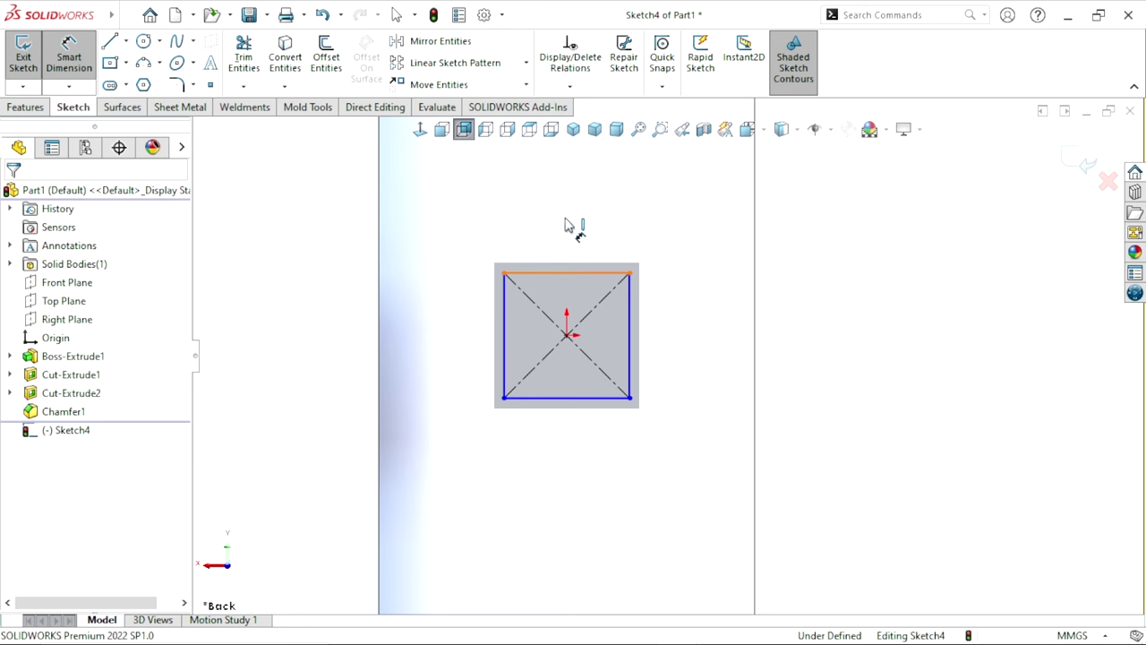
pyautogui.click(566, 226)
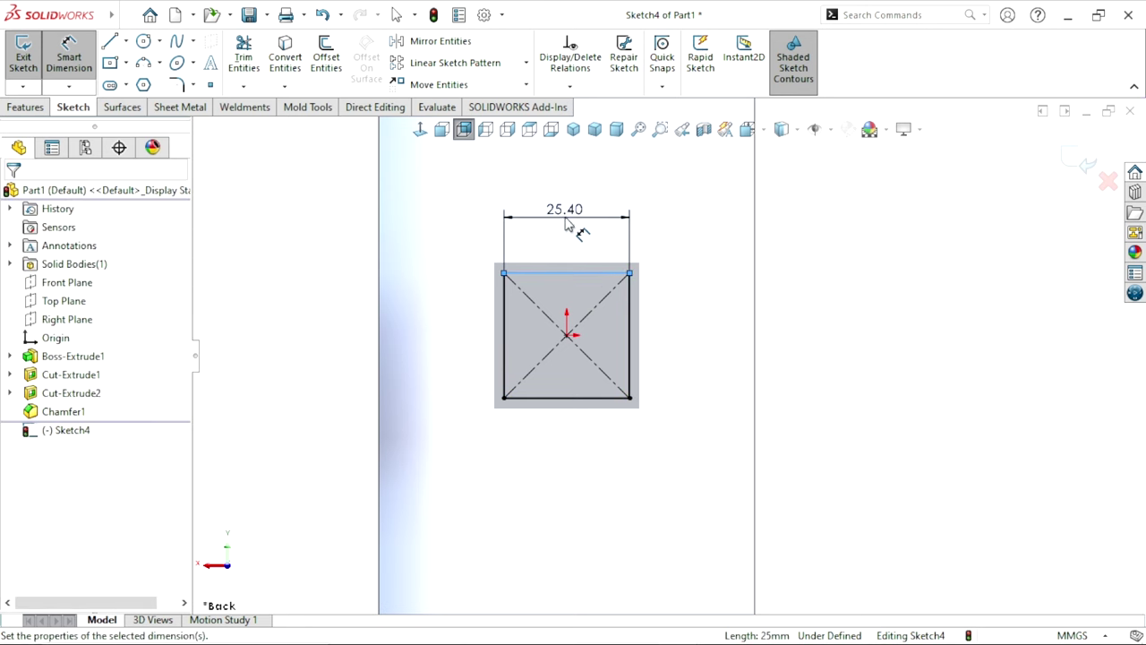
pyautogui.press('Return')
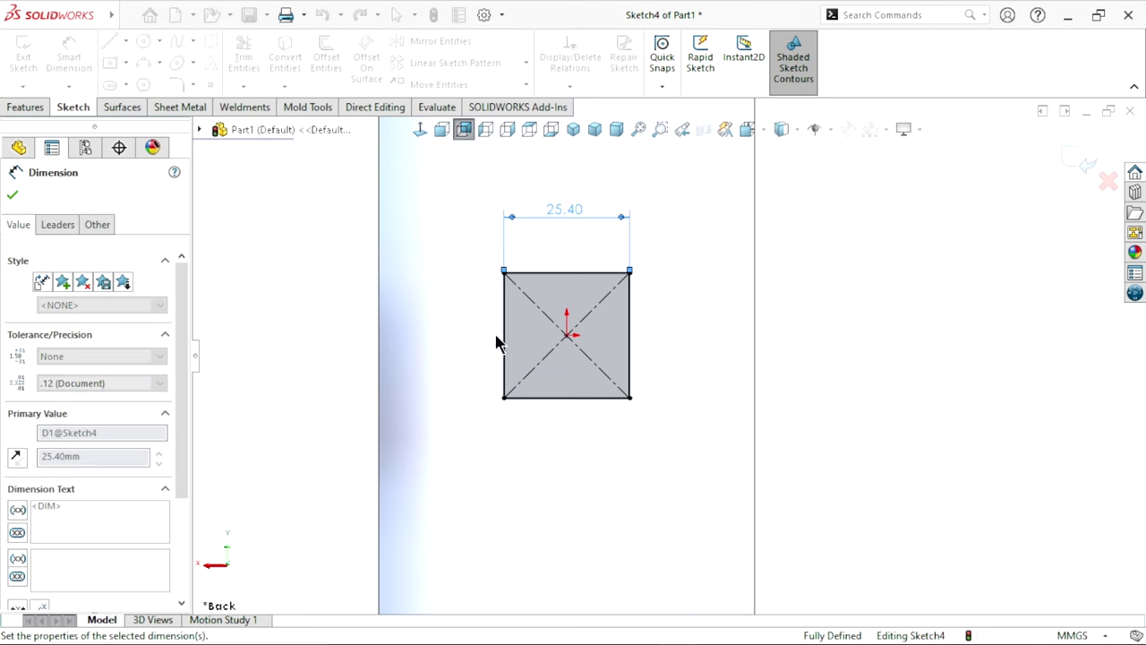
pyautogui.click(505, 333)
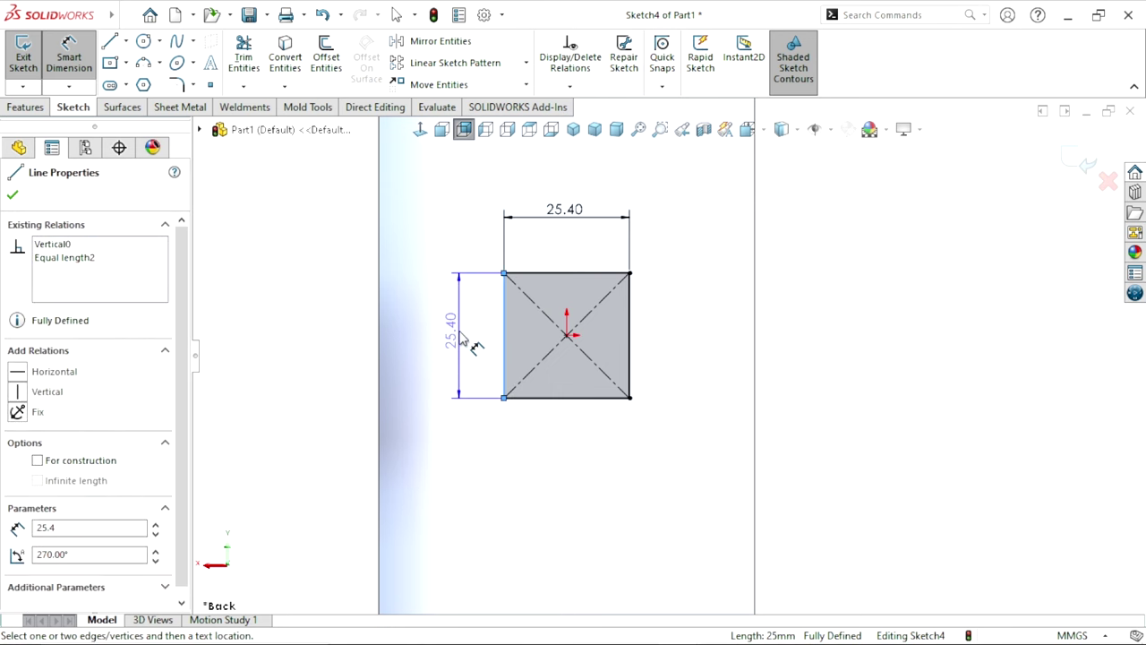
pyautogui.click(459, 336)
pyautogui.click(360, 127)
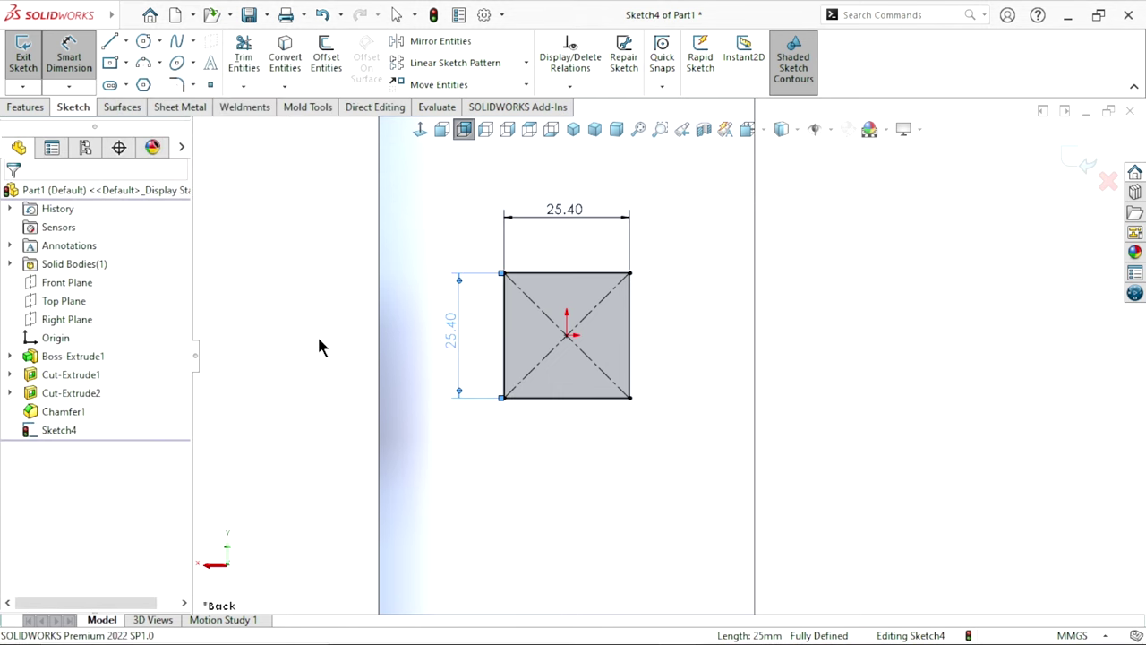
pyautogui.scroll(3, 629, 376)
pyautogui.scroll(-3, 663, 340)
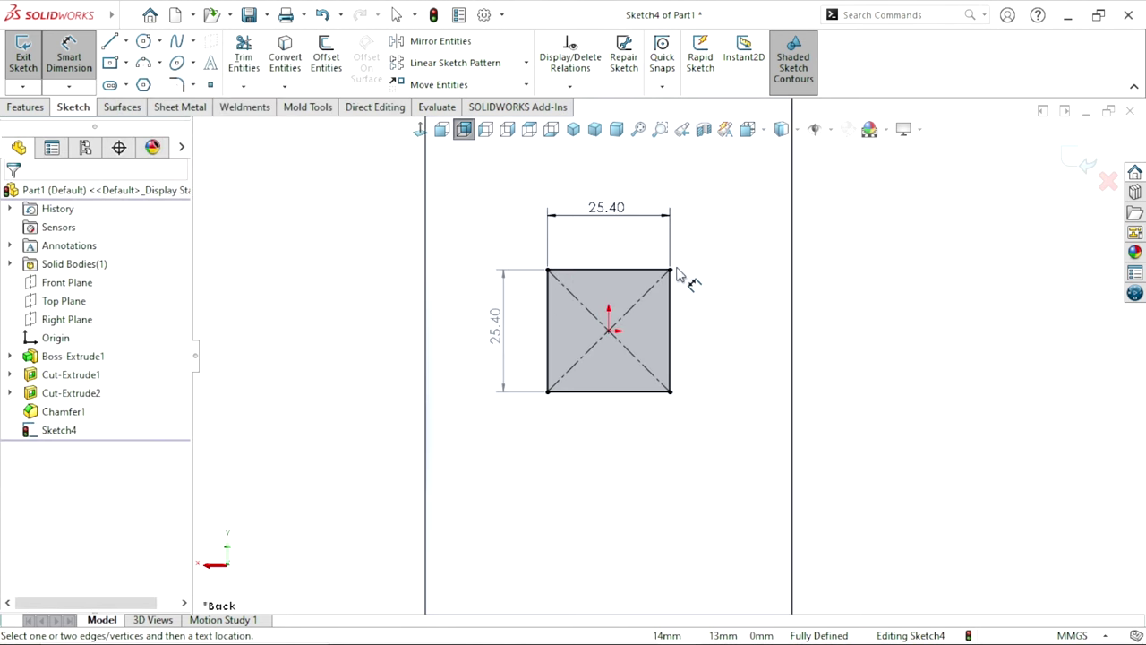
pyautogui.scroll(2, 655, 384)
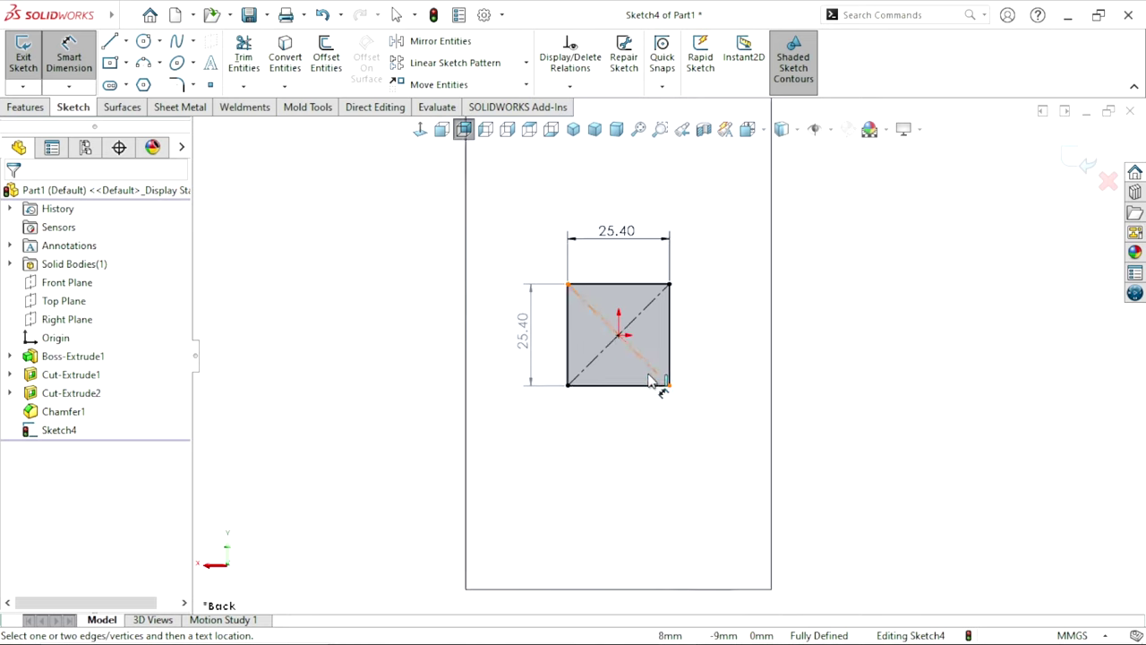
pyautogui.scroll(1, 667, 358)
pyautogui.scroll(-3, 685, 325)
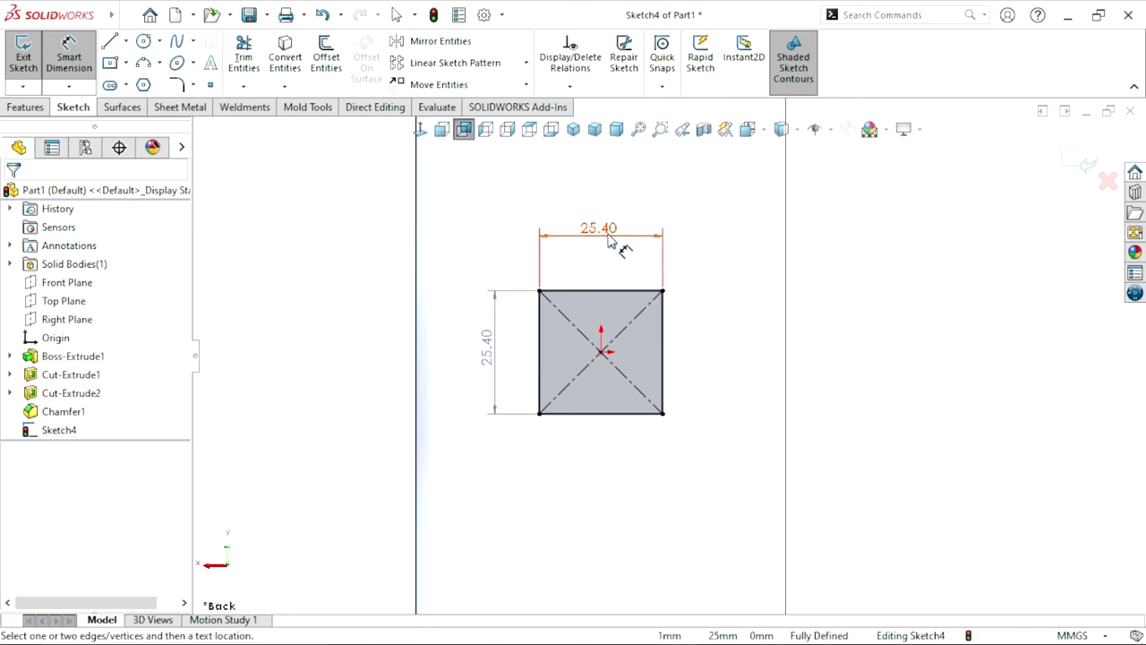
pyautogui.moveTo(607, 236); pyautogui.dragTo(605, 250)
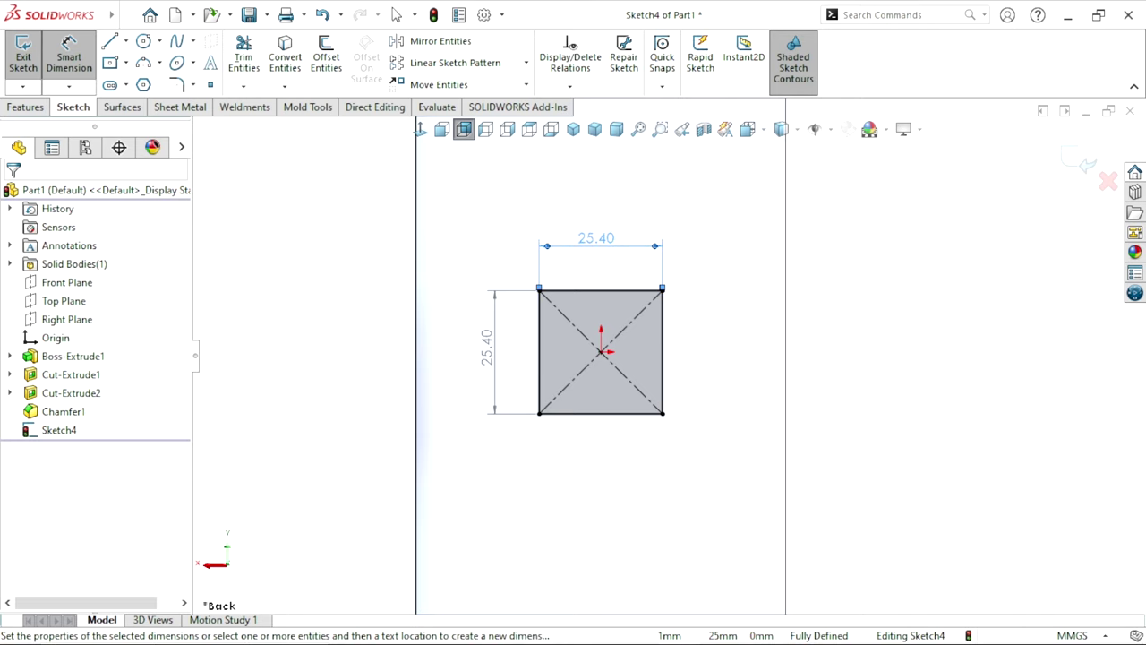
pyautogui.click(37, 106)
# Extrude the 25.40 mm square 125 mm from the back face to form the bar.
pyautogui.click(33, 78)
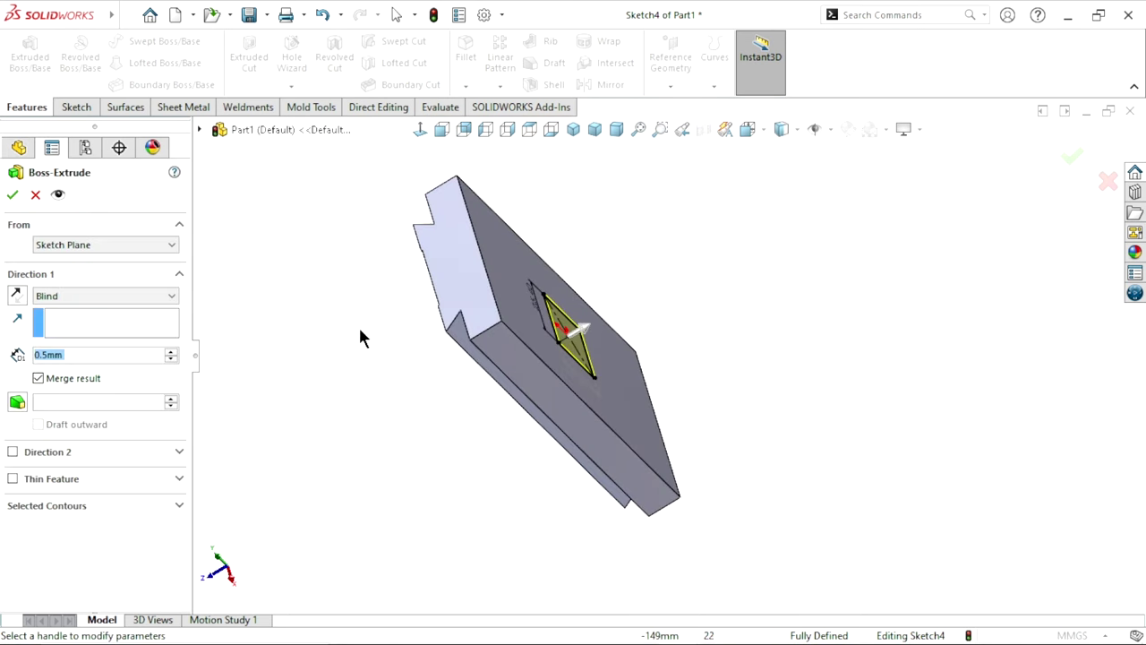
pyautogui.click(65, 355)
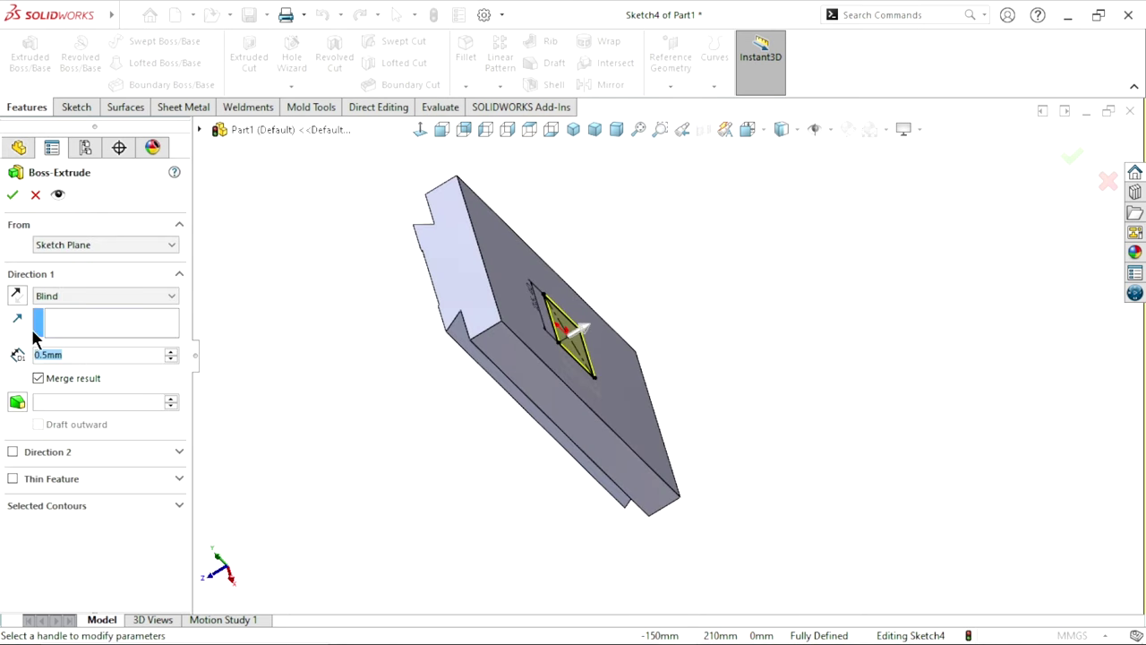
pyautogui.write('125')
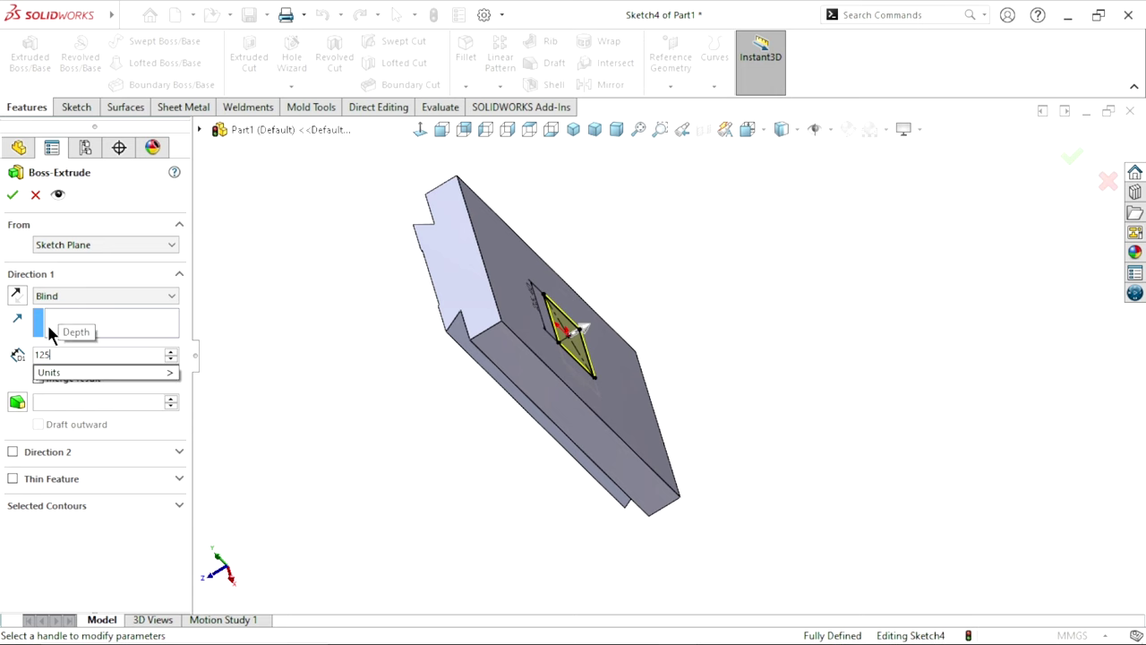
pyautogui.click(12, 196)
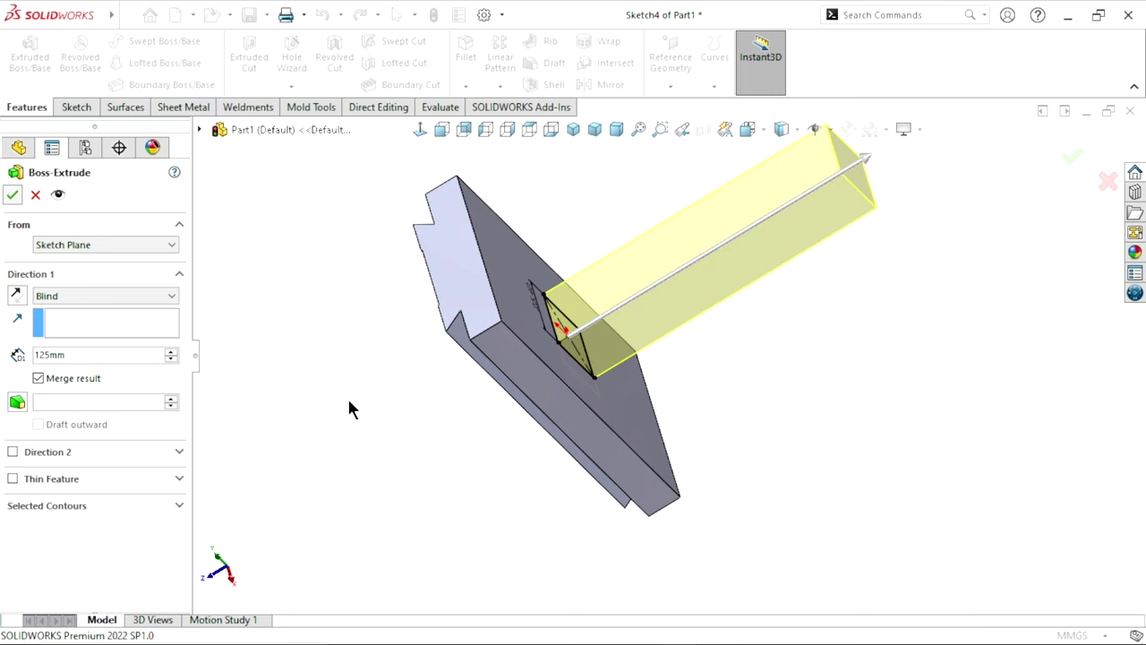
pyautogui.moveTo(440, 403)
pyautogui.mouseDown(button='middle')
pyautogui.moveTo(768, 315)
pyautogui.moveTo(595, 401)
pyautogui.moveTo(686, 478)
pyautogui.mouseUp(button='middle')
pyautogui.scroll(2, 634, 386)
pyautogui.scroll(-2, 634, 386)
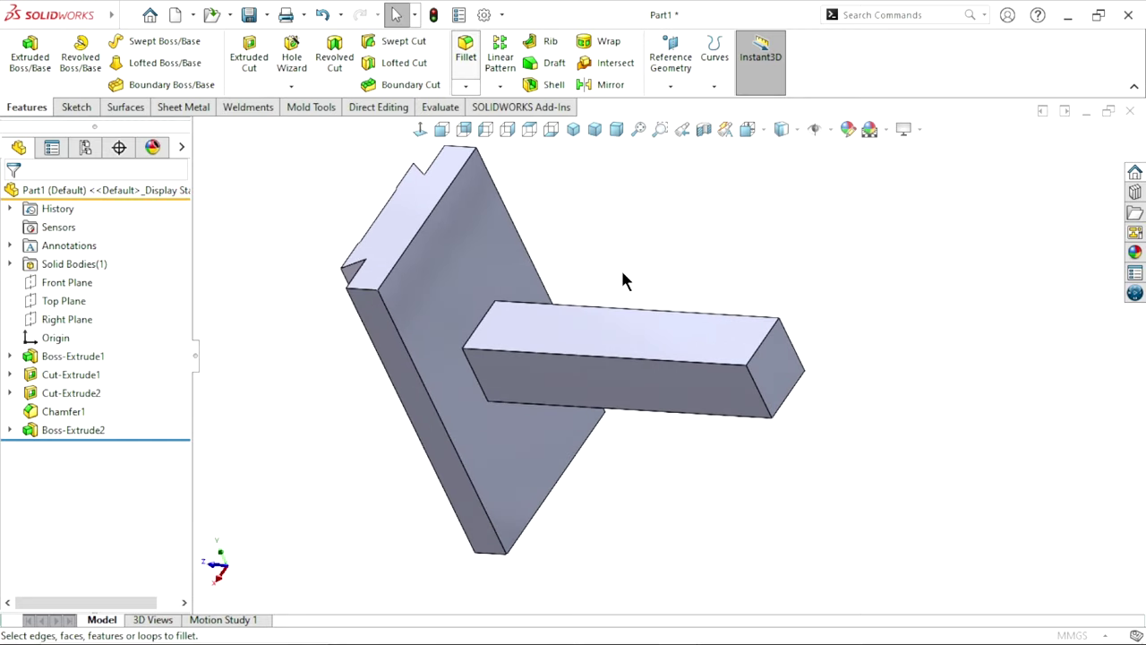
# Round the bar's four junction edges with a 6 mm fillet, selecting them as one loop.
pyautogui.click(90, 535)
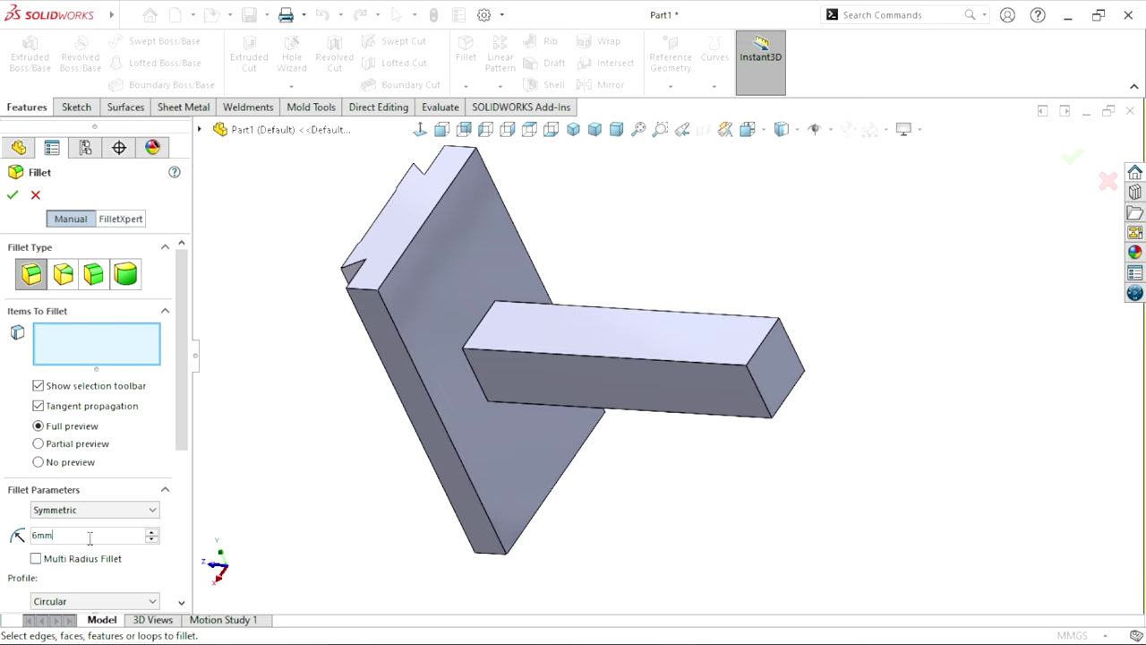
pyautogui.write('6')
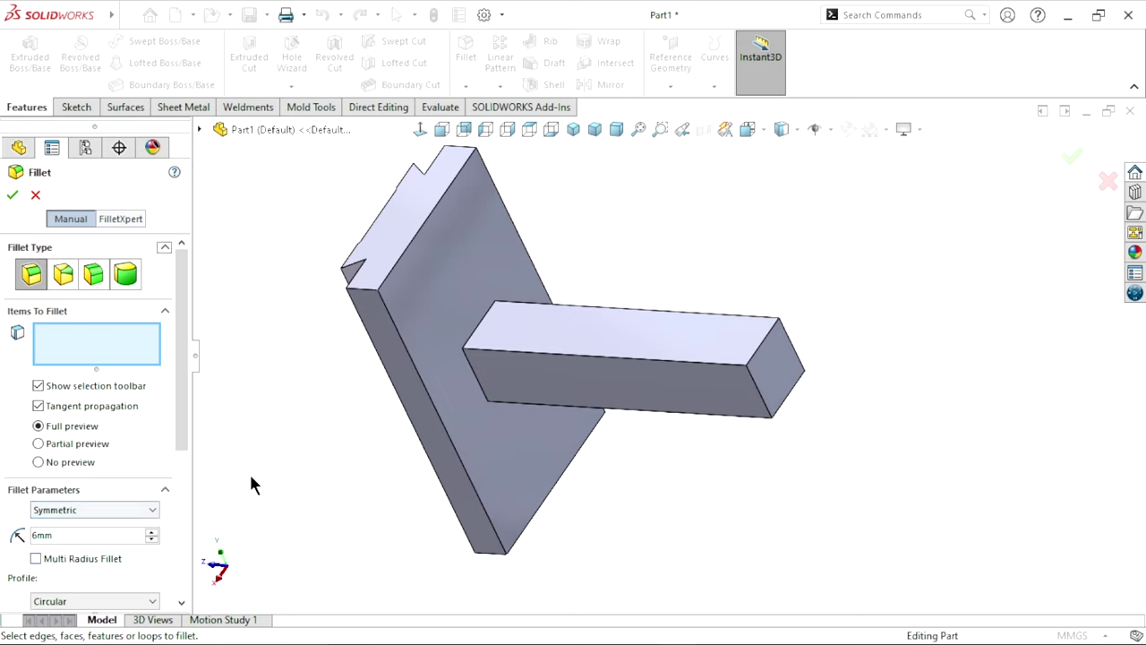
pyautogui.click(484, 331)
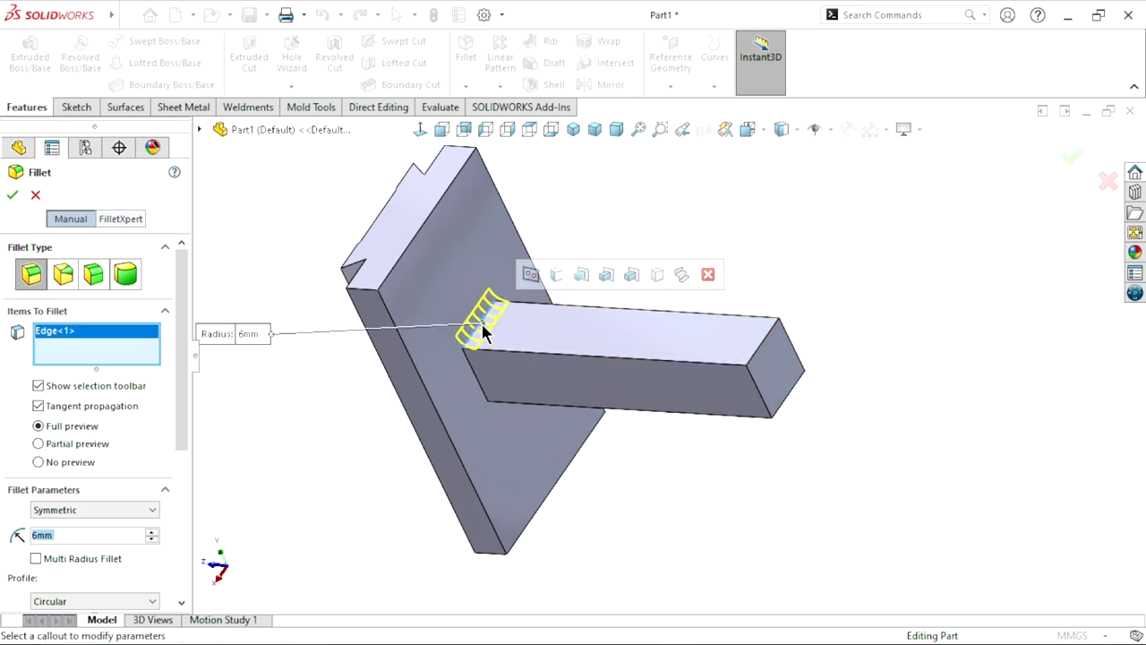
pyautogui.click(531, 274)
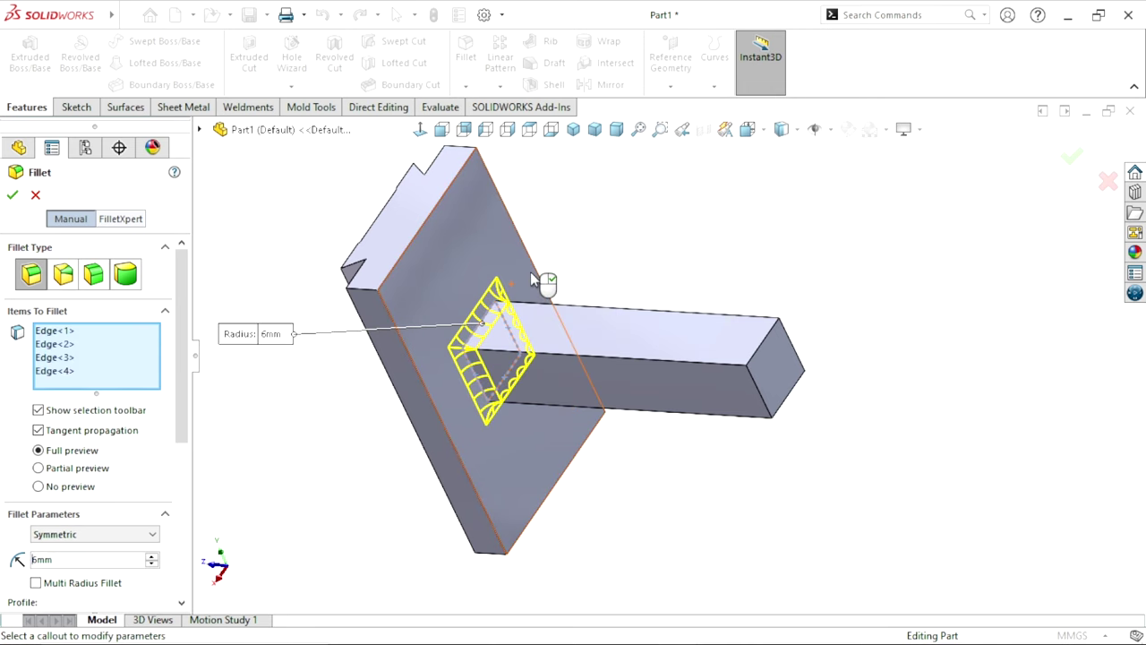
pyautogui.click(12, 196)
pyautogui.moveTo(330, 418)
pyautogui.mouseDown(button='middle')
pyautogui.moveTo(414, 383)
pyautogui.moveTo(440, 473)
pyautogui.mouseUp(button='middle')
pyautogui.moveTo(663, 431)
pyautogui.mouseDown(button='middle')
pyautogui.moveTo(677, 405)
pyautogui.moveTo(690, 281)
pyautogui.mouseUp(button='middle')
pyautogui.click(573, 129)
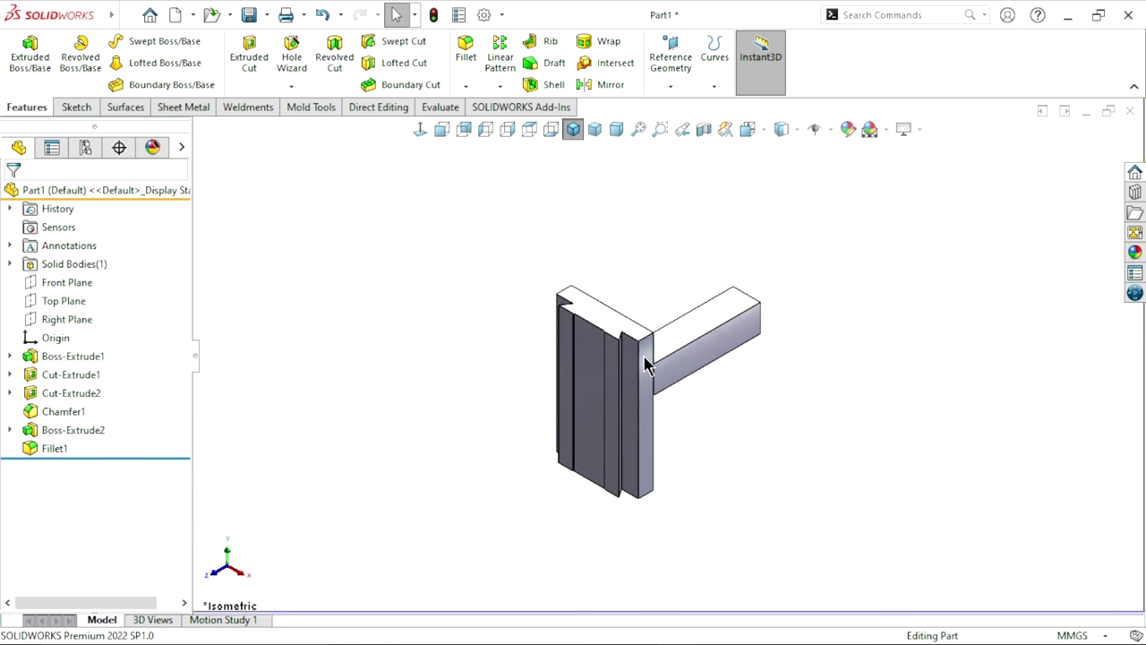
# Open a sketch on the plate's top face and draw a centerline across it.
pyautogui.click(644, 285)
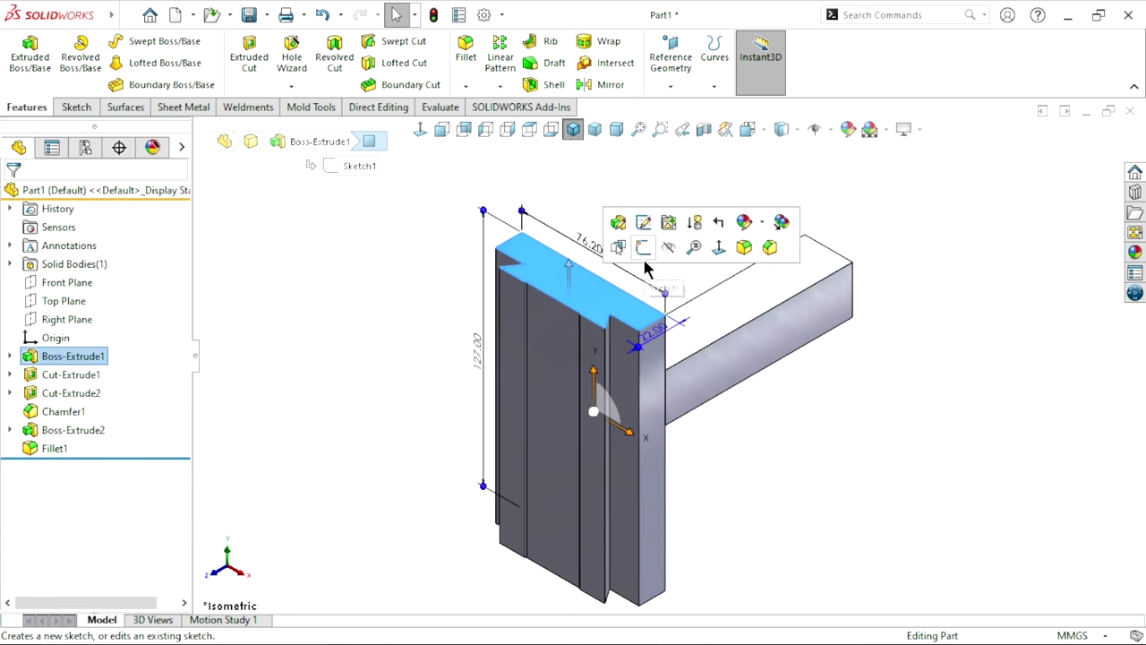
pyautogui.click(642, 248)
pyautogui.scroll(-3, 687, 472)
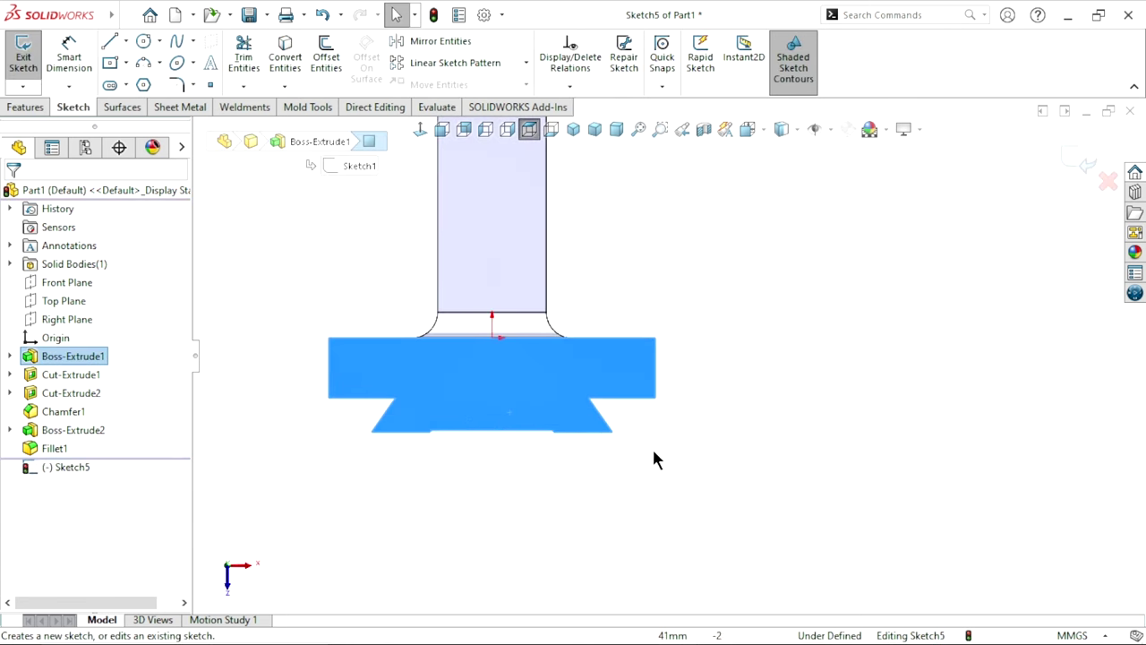
pyautogui.click(125, 40)
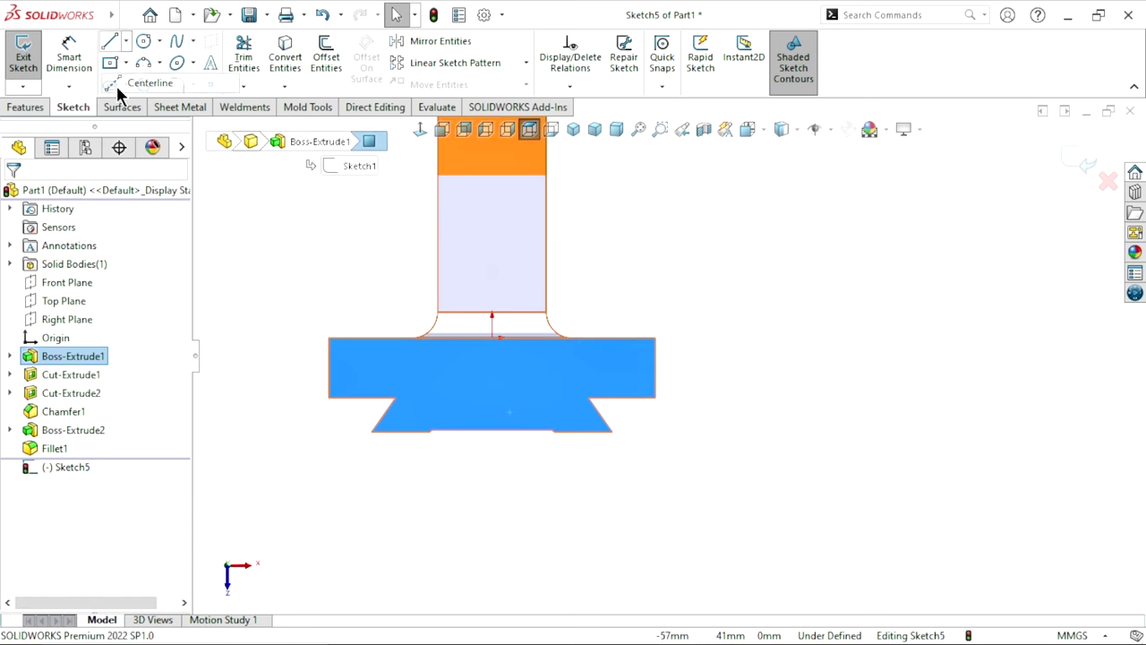
pyautogui.click(148, 80)
pyautogui.scroll(-2, 481, 350)
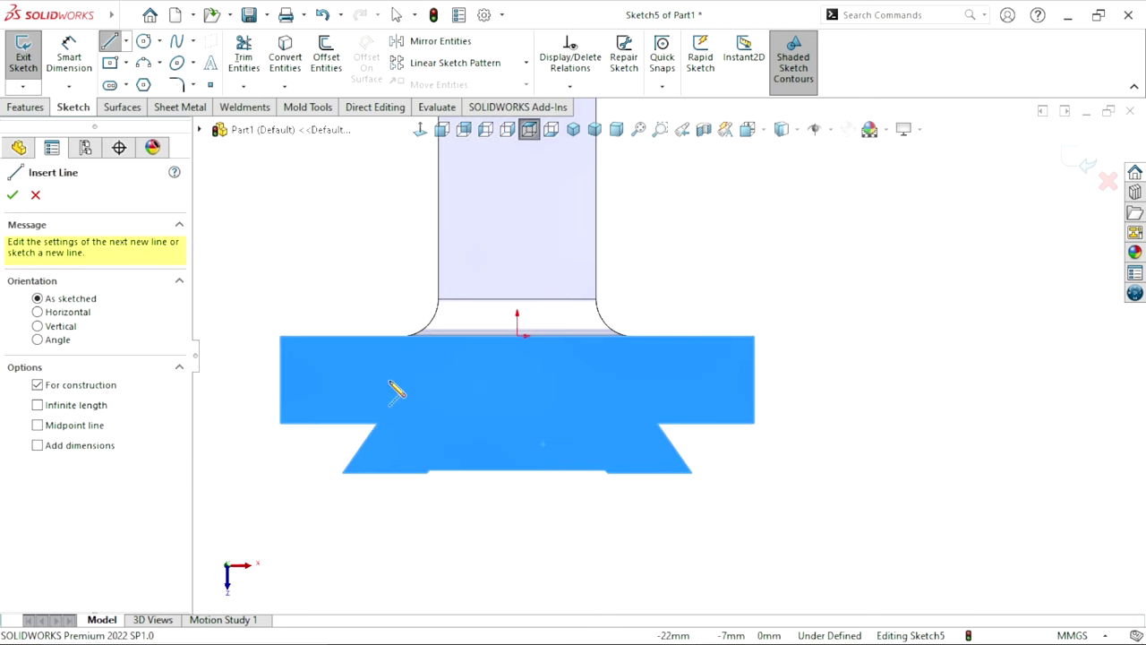
pyautogui.click(281, 400)
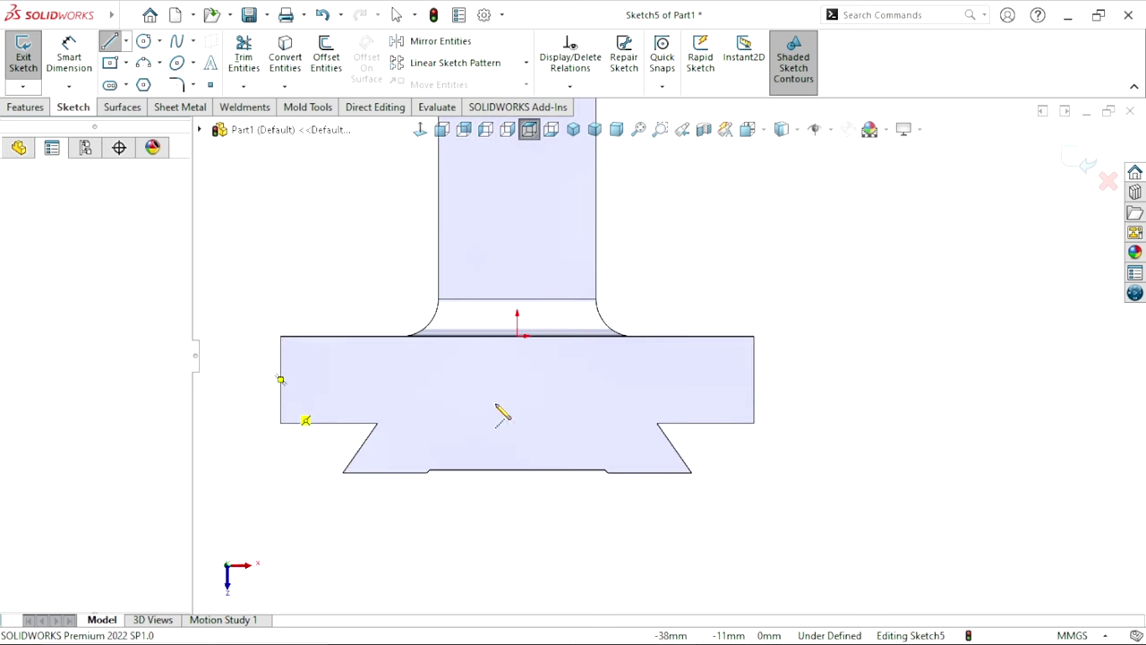
pyautogui.click(754, 400)
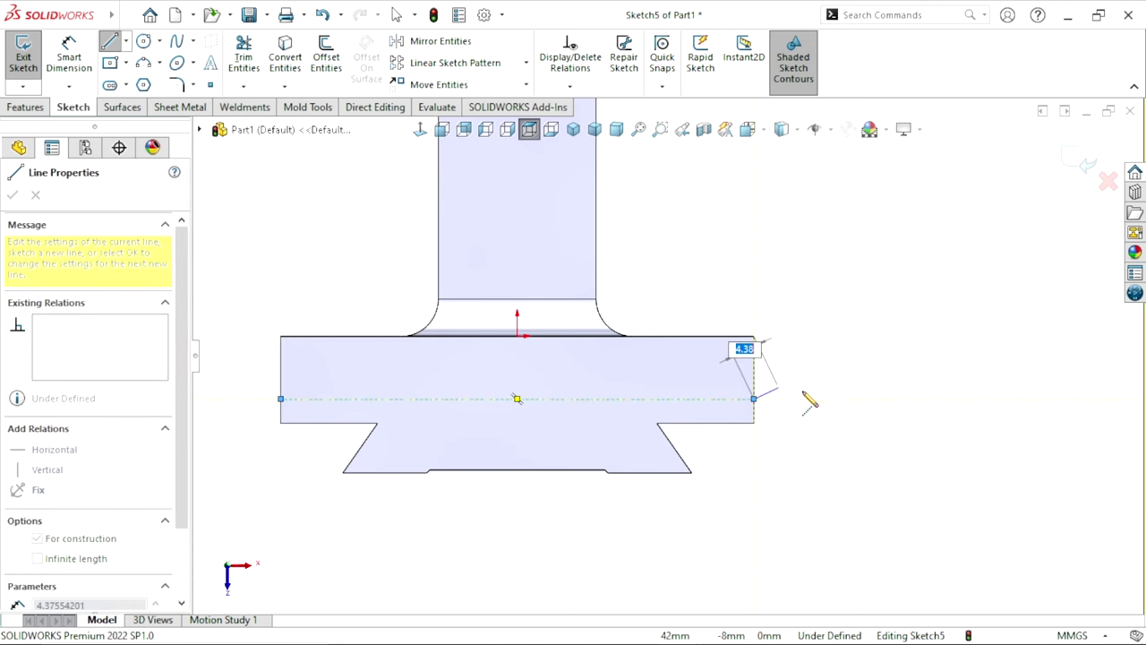
pyautogui.press('Escape')
pyautogui.scroll(2, 618, 455)
pyautogui.scroll(-2, 653, 394)
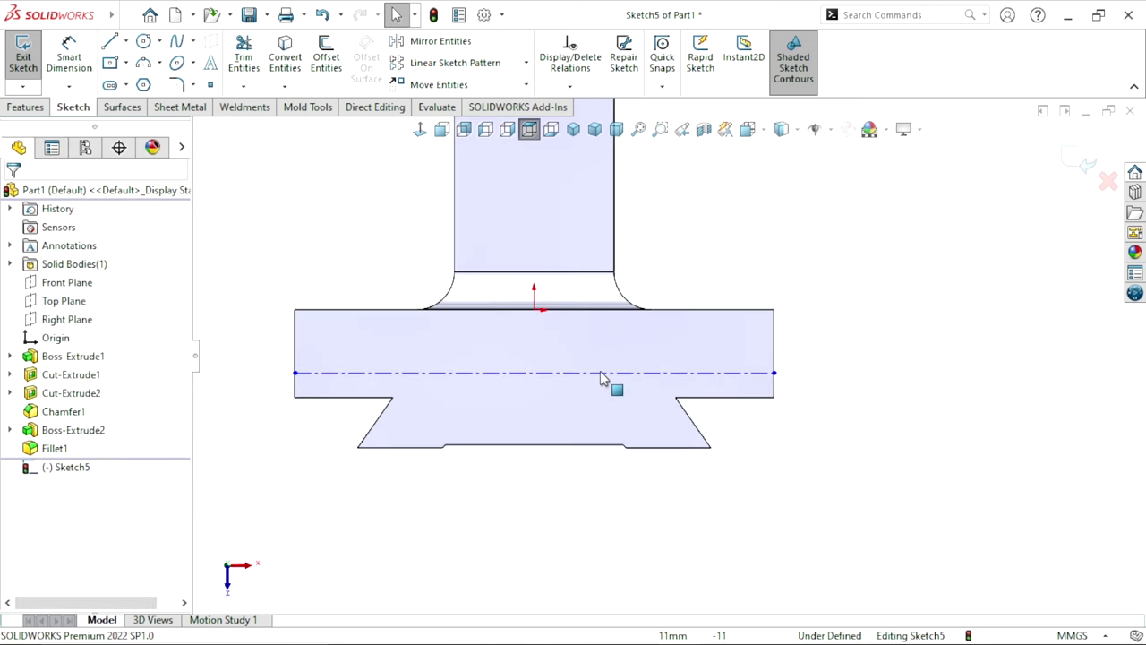
# Dimension the centerline 10.50 mm from the face's top edge.
pyautogui.click(69, 59)
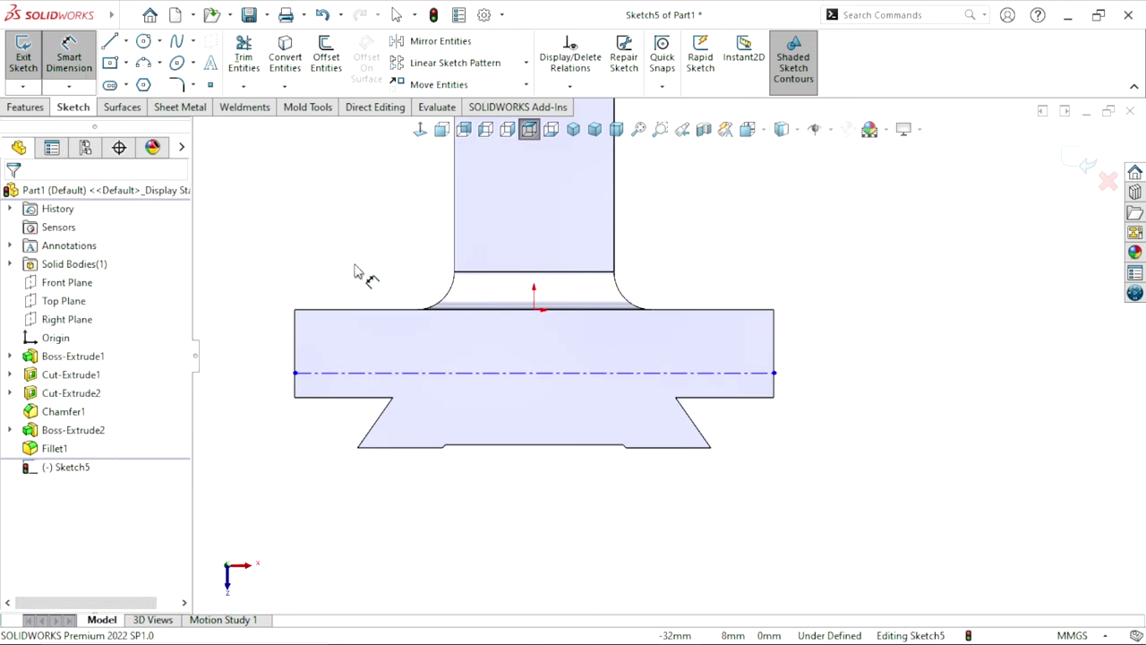
pyautogui.click(745, 312)
pyautogui.click(743, 372)
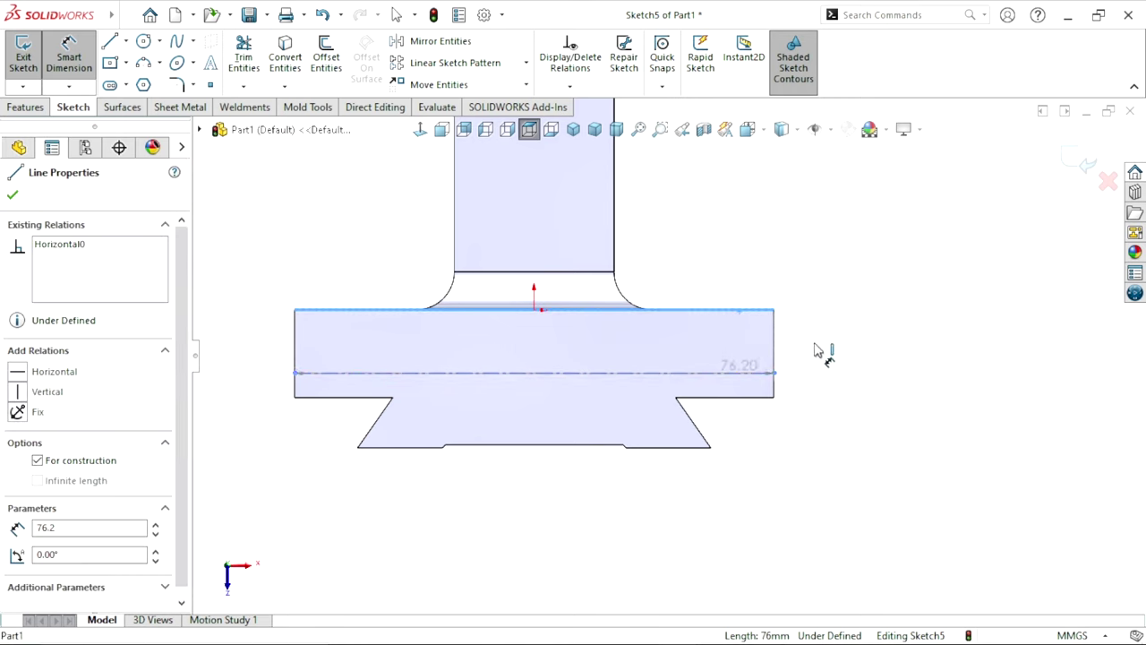
pyautogui.click(813, 348)
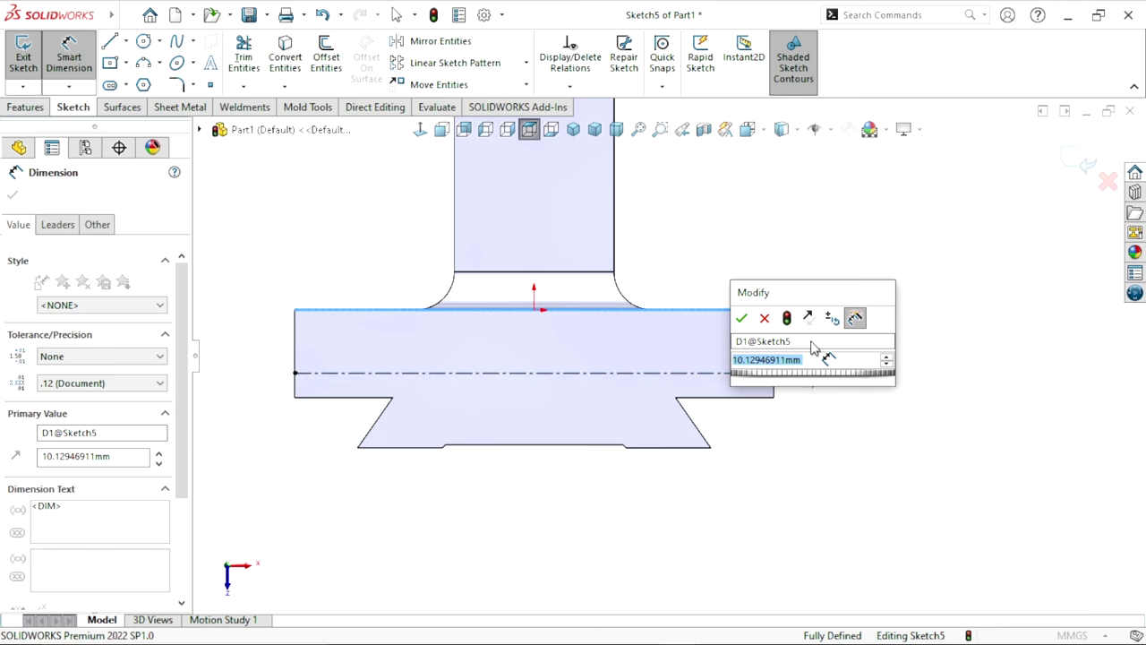
pyautogui.write('10.5')
pyautogui.press('Return')
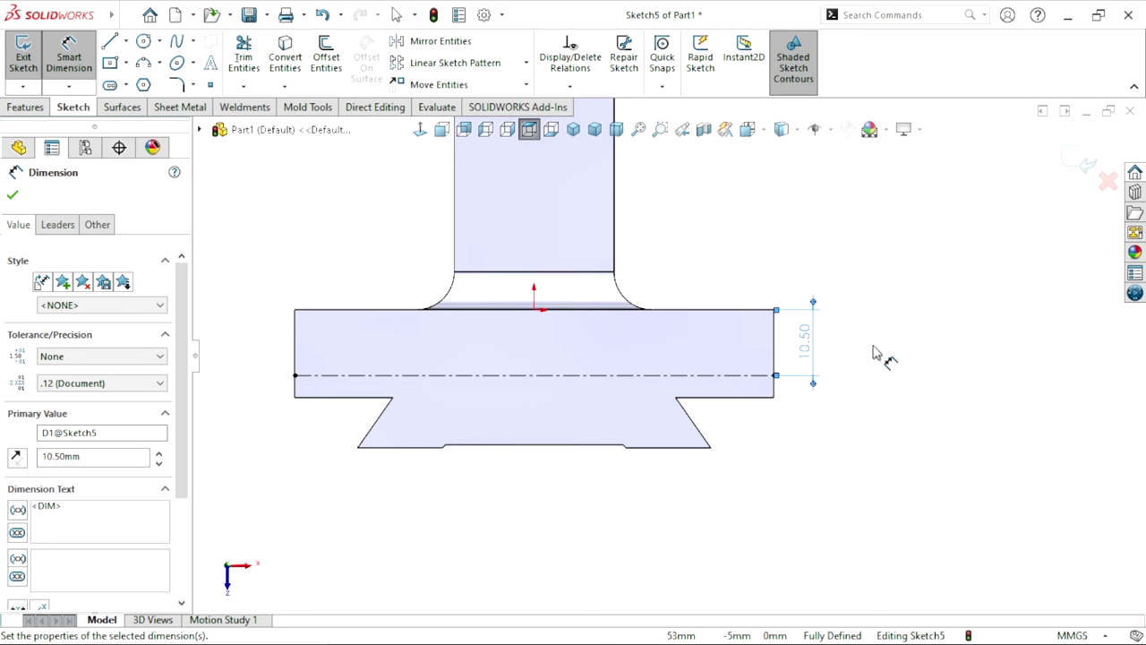
pyautogui.click(877, 376)
pyautogui.scroll(2, 660, 358)
pyautogui.scroll(-2, 588, 392)
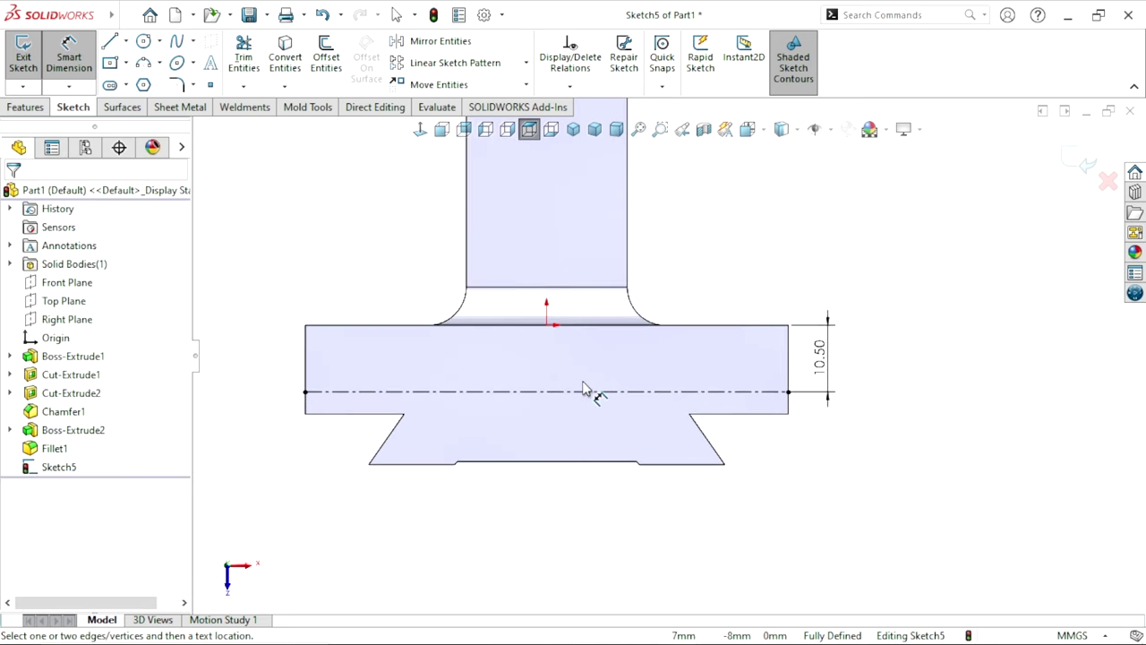
pyautogui.click(210, 64)
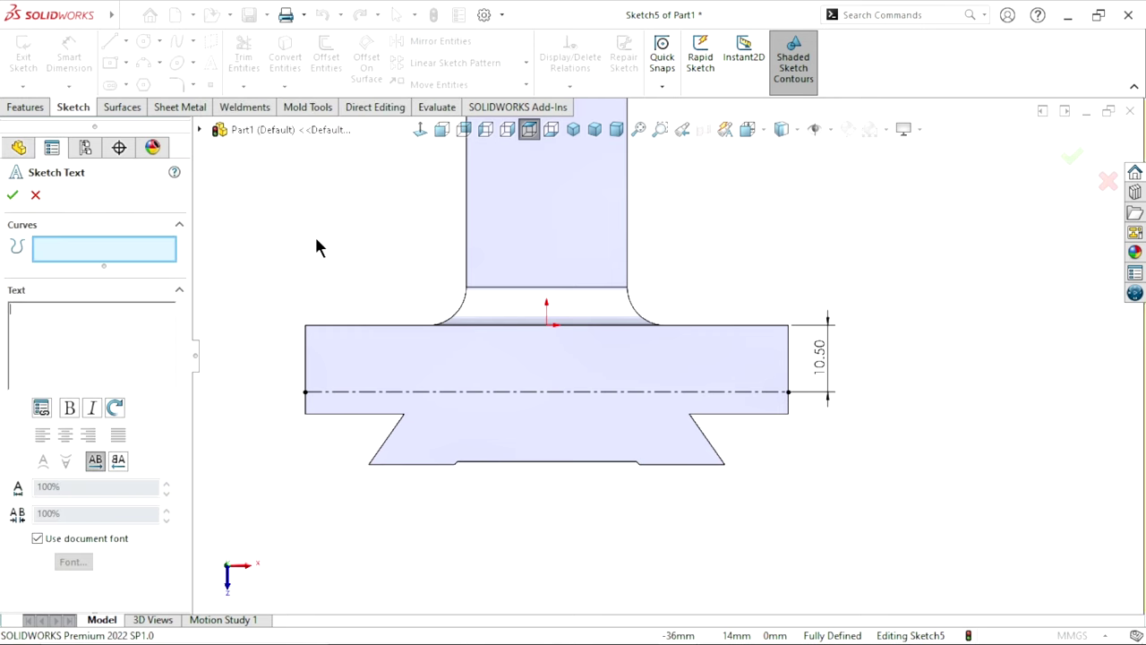
pyautogui.click(382, 392)
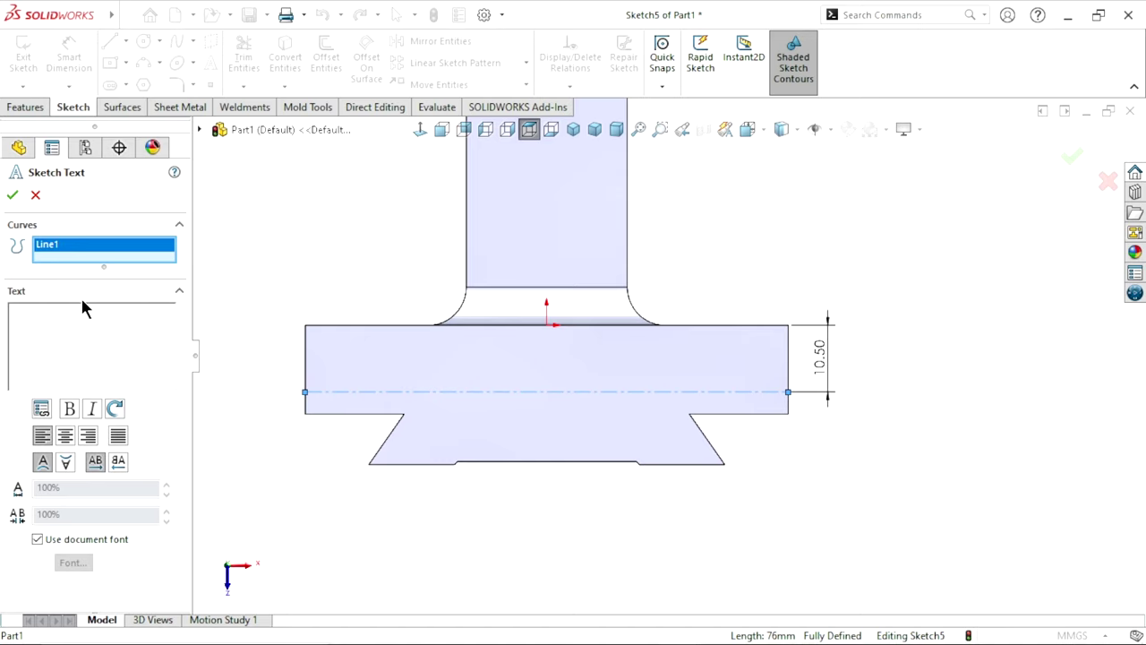
pyautogui.write('#')
pyautogui.write('14')
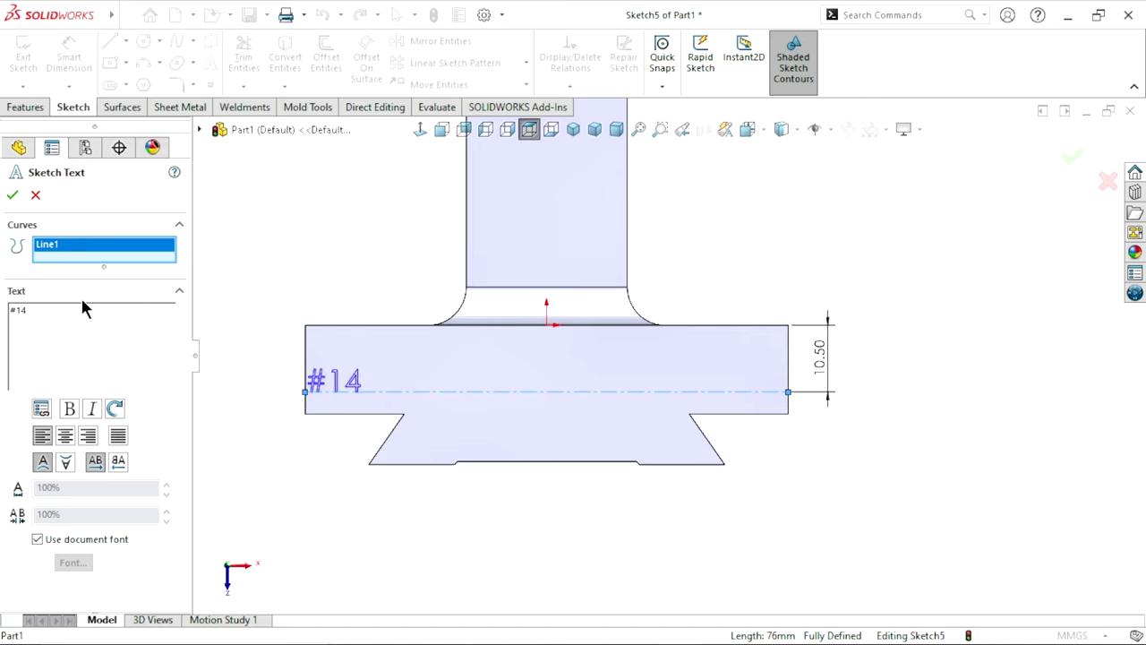
pyautogui.write('56')
pyautogui.write('847632')
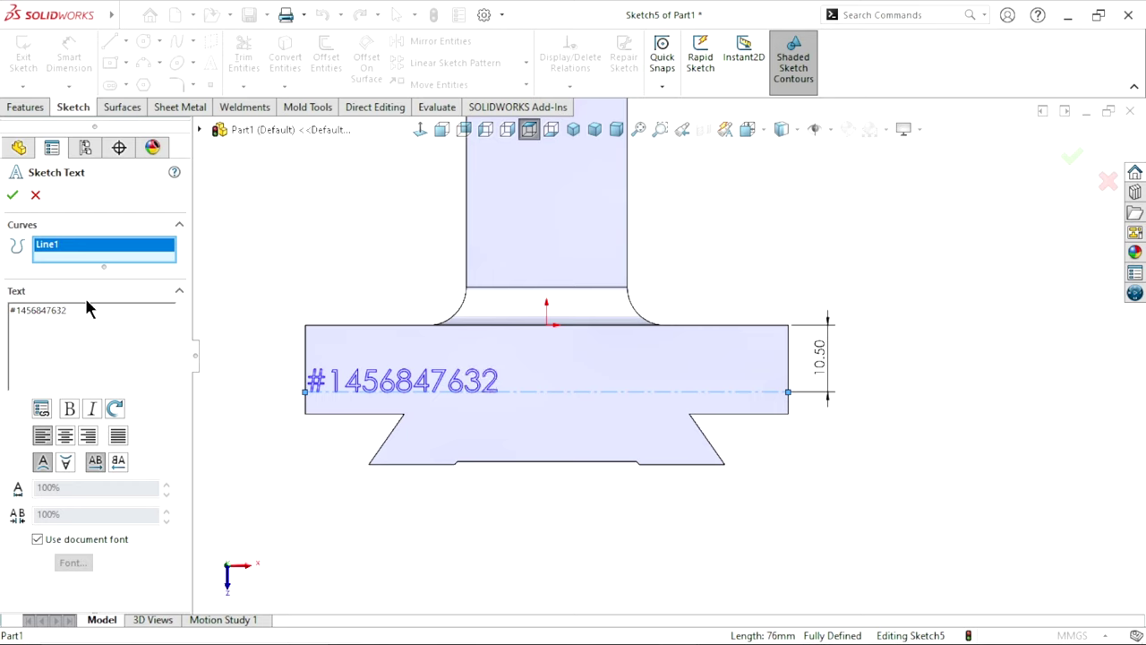
pyautogui.click(65, 436)
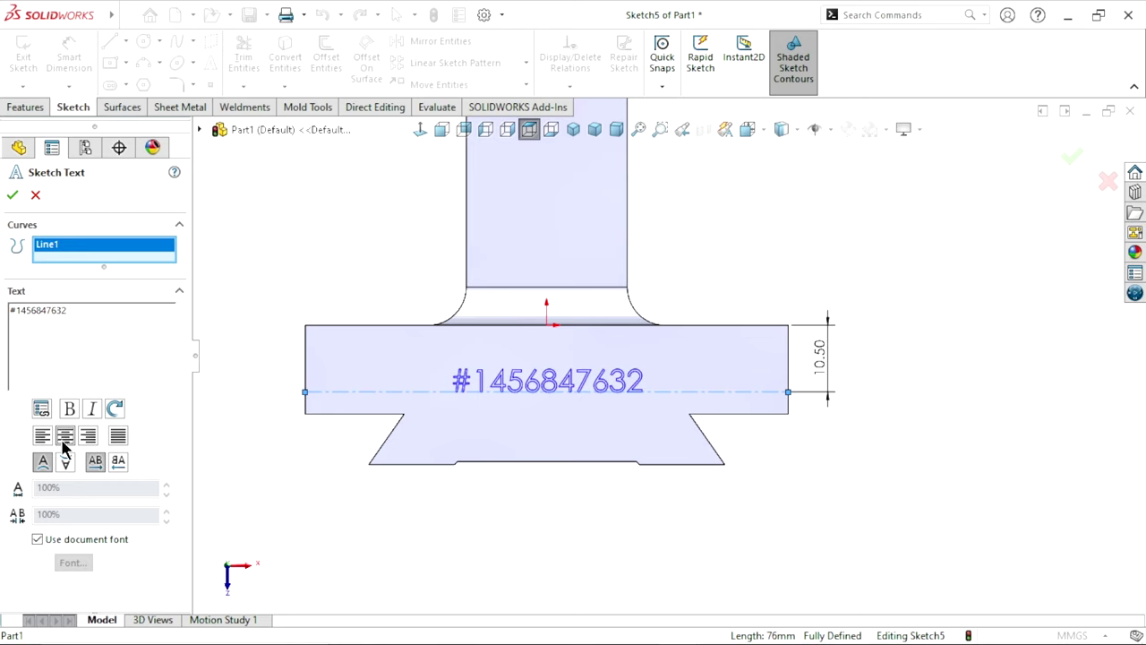
# Switch the text from the document font to 18 points, accept it and exit the sketch.
pyautogui.click(37, 540)
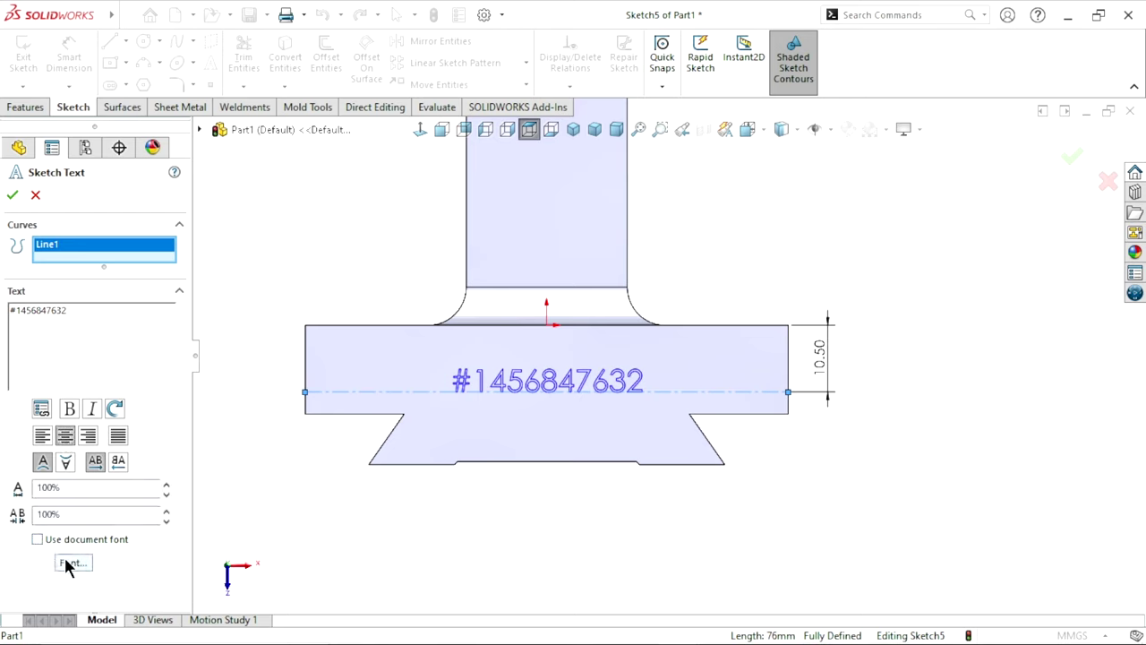
pyautogui.click(77, 562)
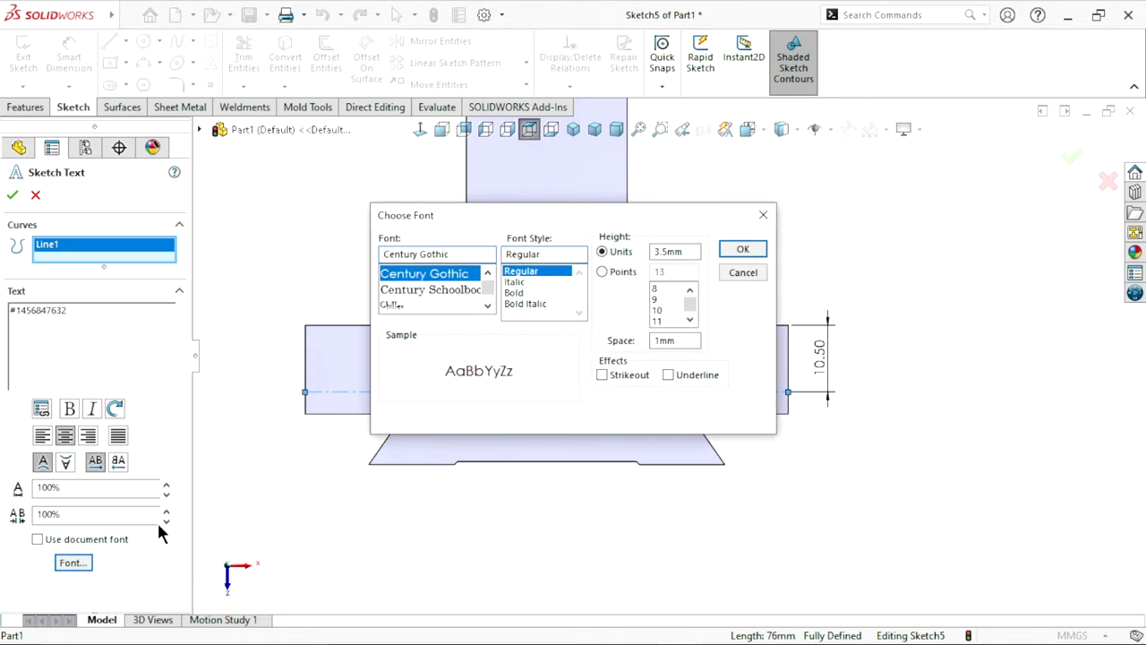
pyautogui.click(602, 272)
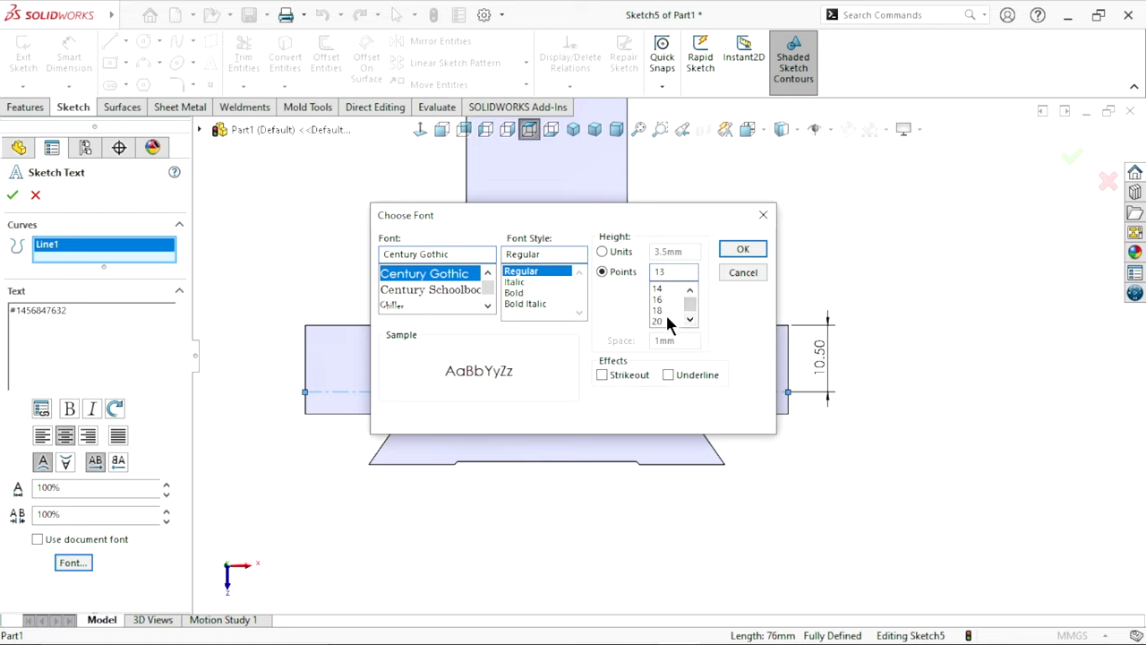
pyautogui.click(660, 311)
pyautogui.click(742, 251)
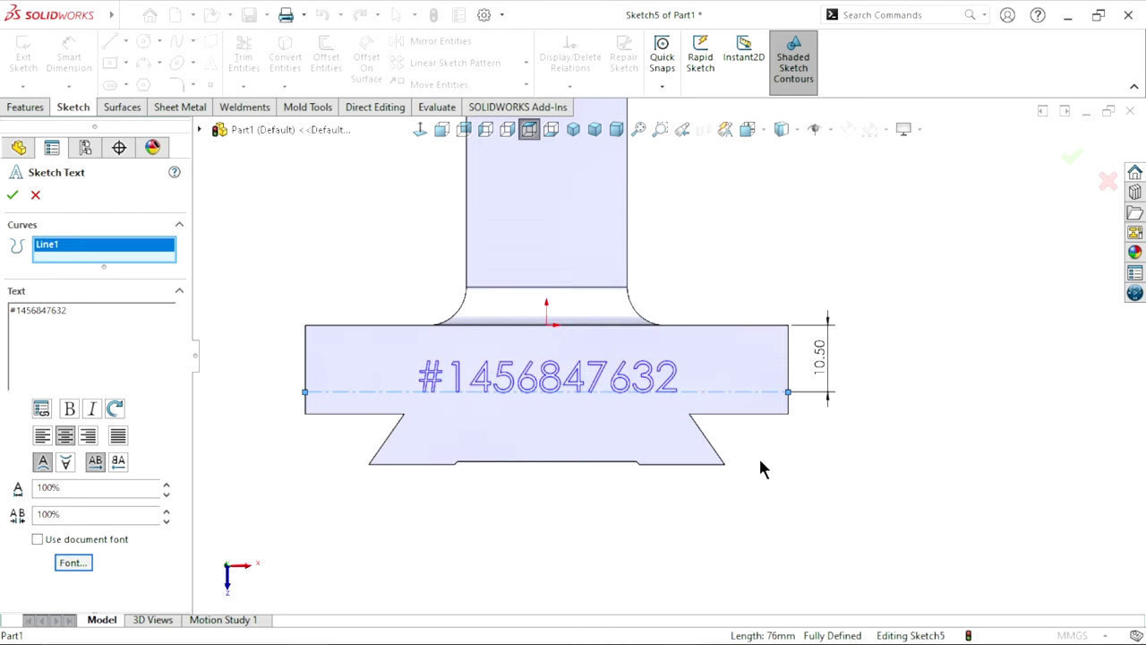
pyautogui.click(13, 195)
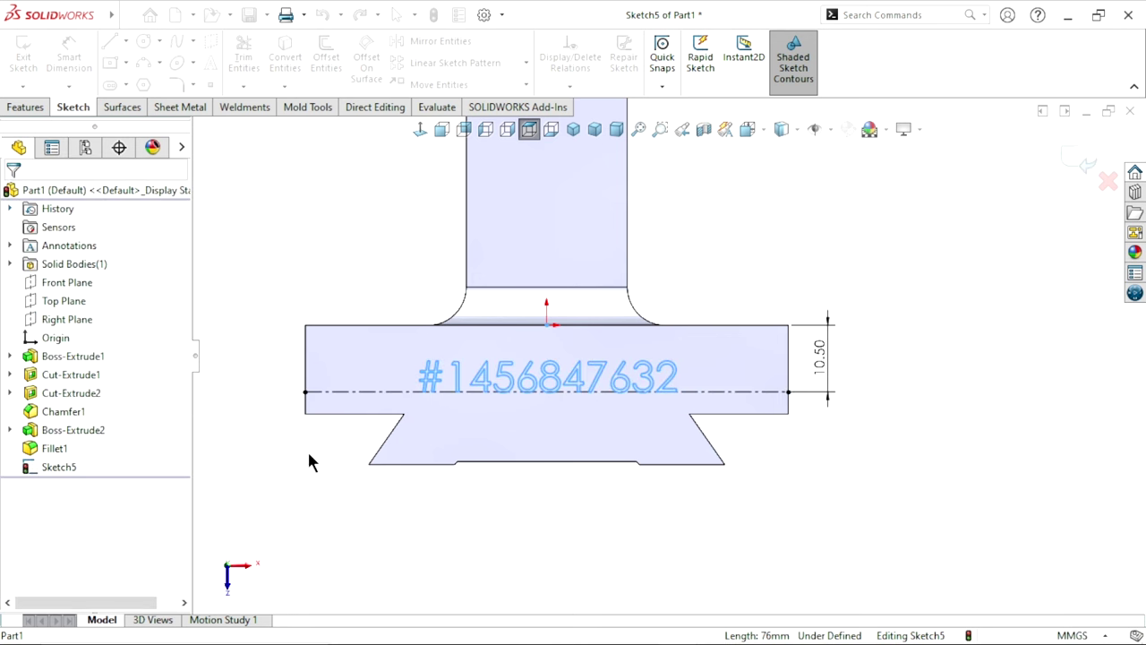
pyautogui.click(1086, 165)
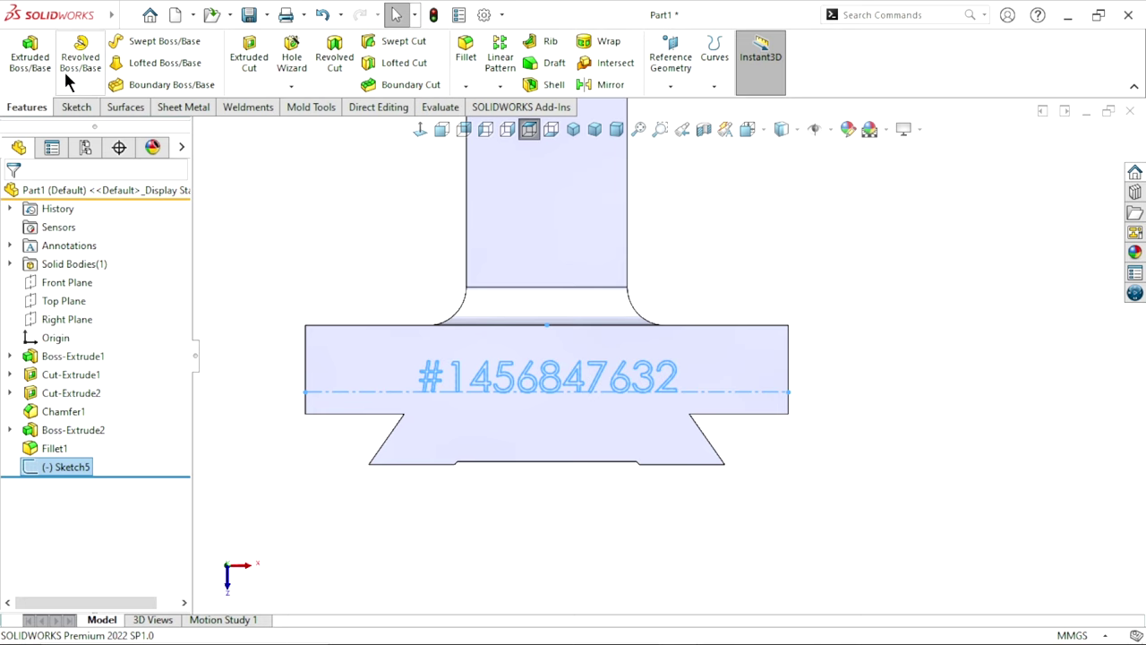
# Wrap the serial-number sketch onto the plate's top face.
pyautogui.click(608, 42)
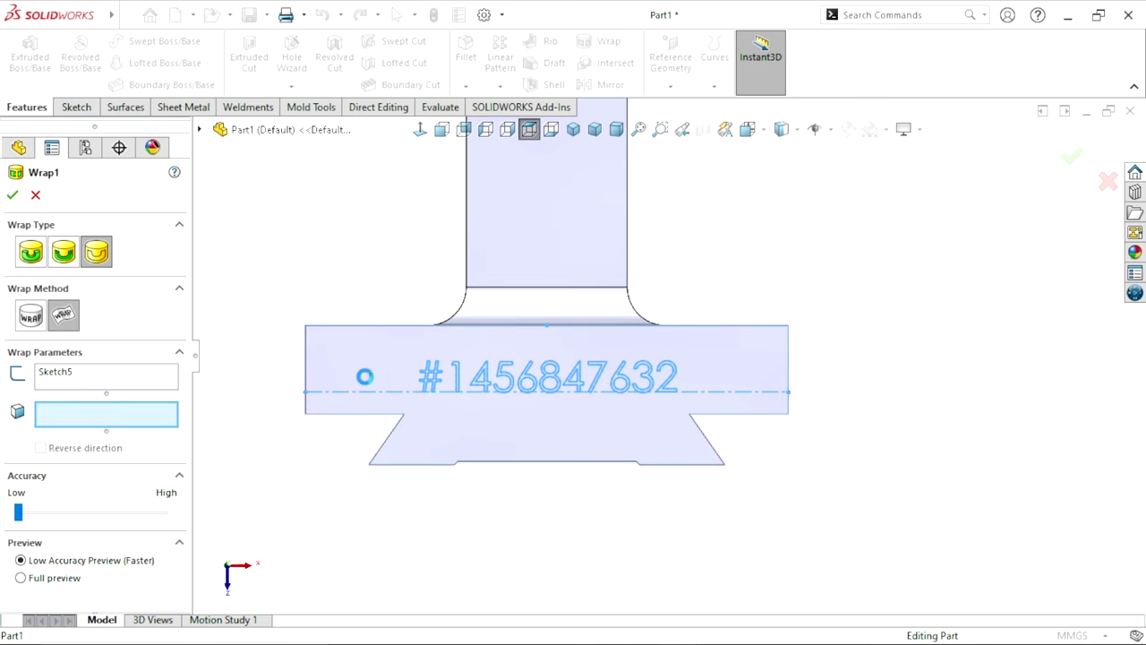
pyautogui.click(366, 380)
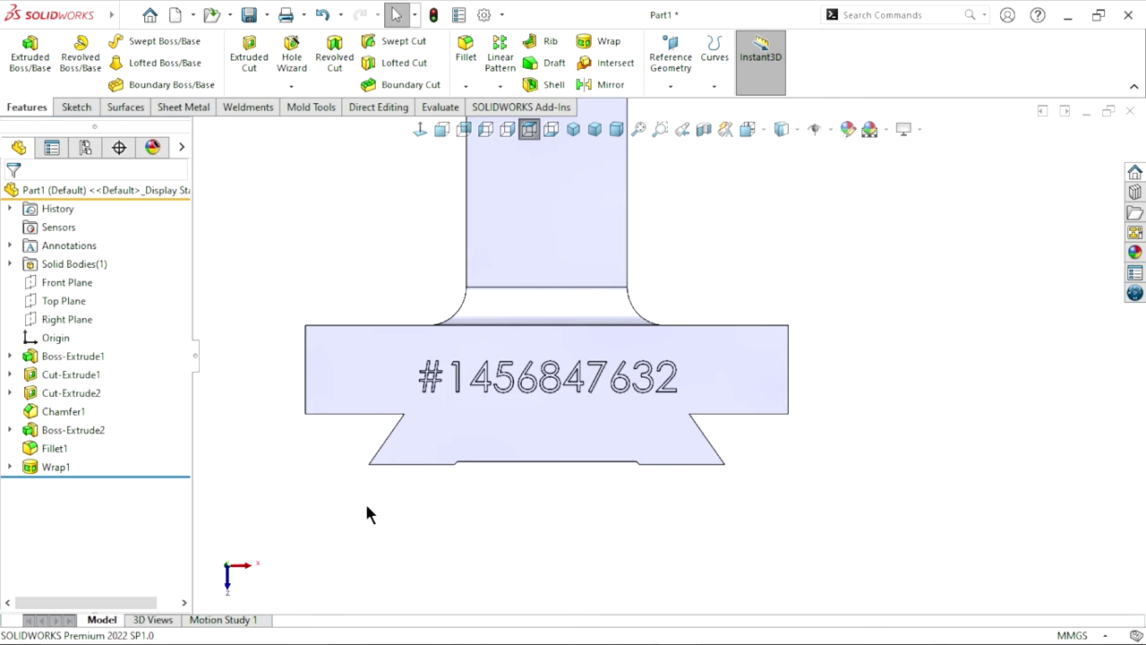
pyautogui.scroll(2, 671, 394)
# Orbit the part and select the long bar's side face.
pyautogui.moveTo(583, 481); pyautogui.dragTo(634, 457, button='middle')
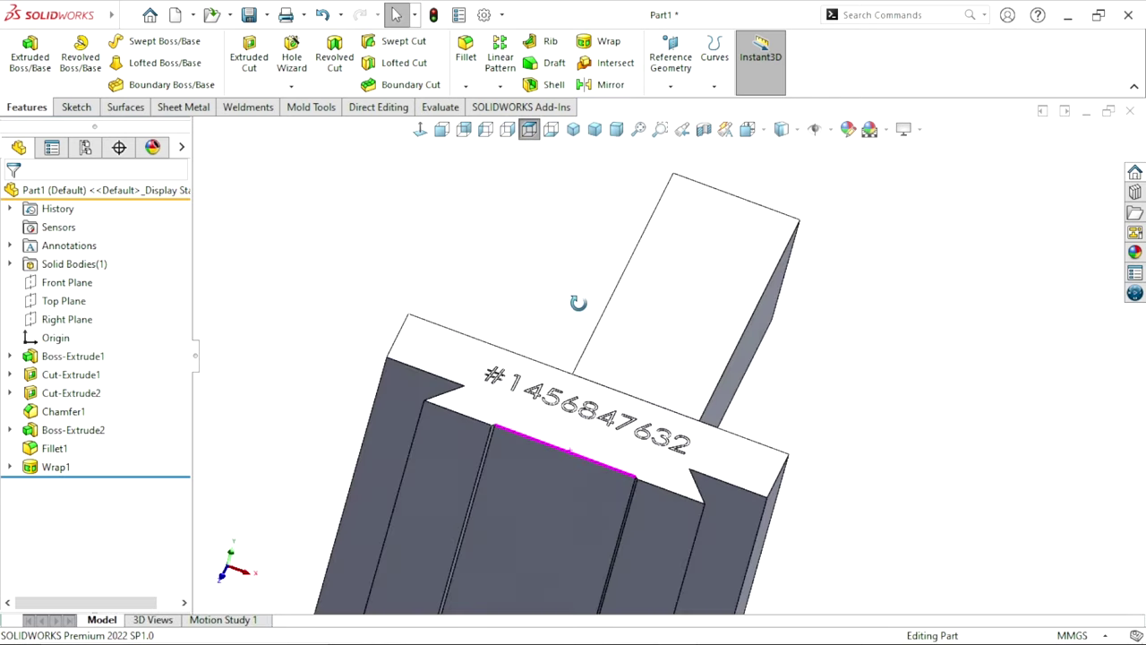
pyautogui.scroll(3, 908, 430)
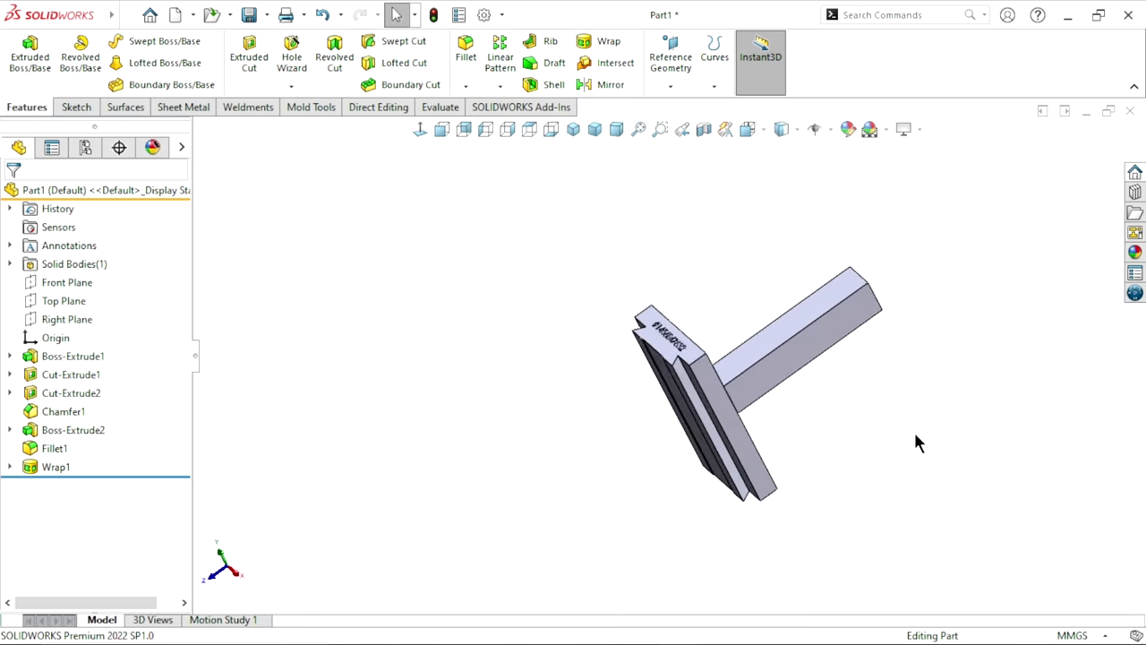
pyautogui.scroll(-1, 875, 383)
pyautogui.click(729, 372)
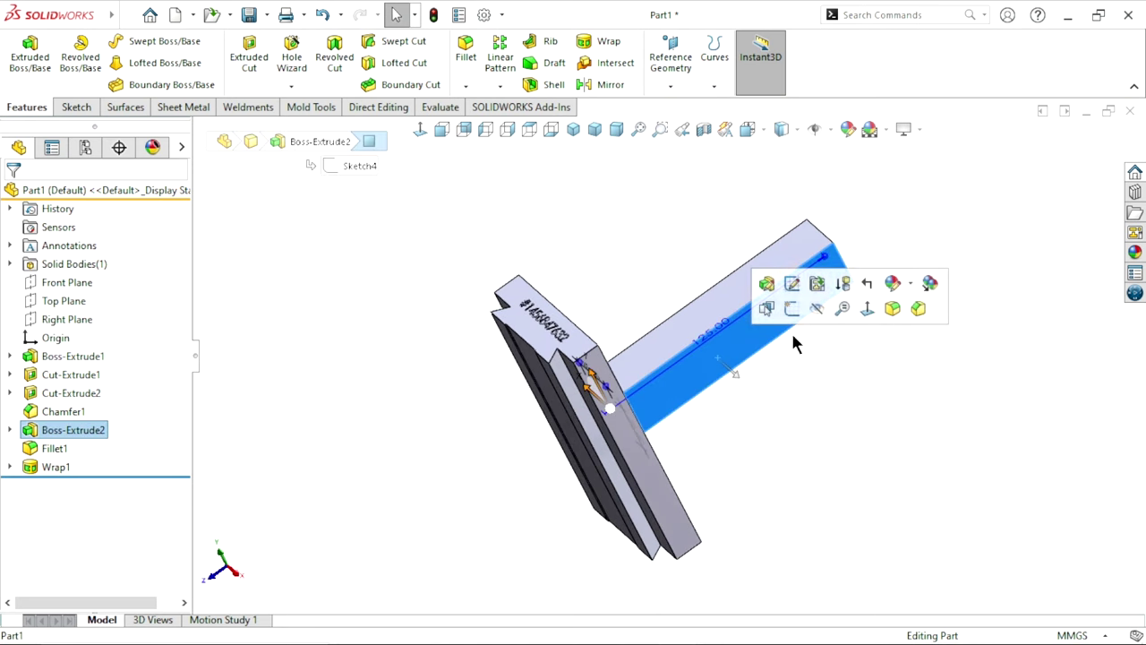
# Start a sketch on the bar's side face and draw a centerline across the bar.
pyautogui.click(794, 310)
pyautogui.scroll(-2, 798, 382)
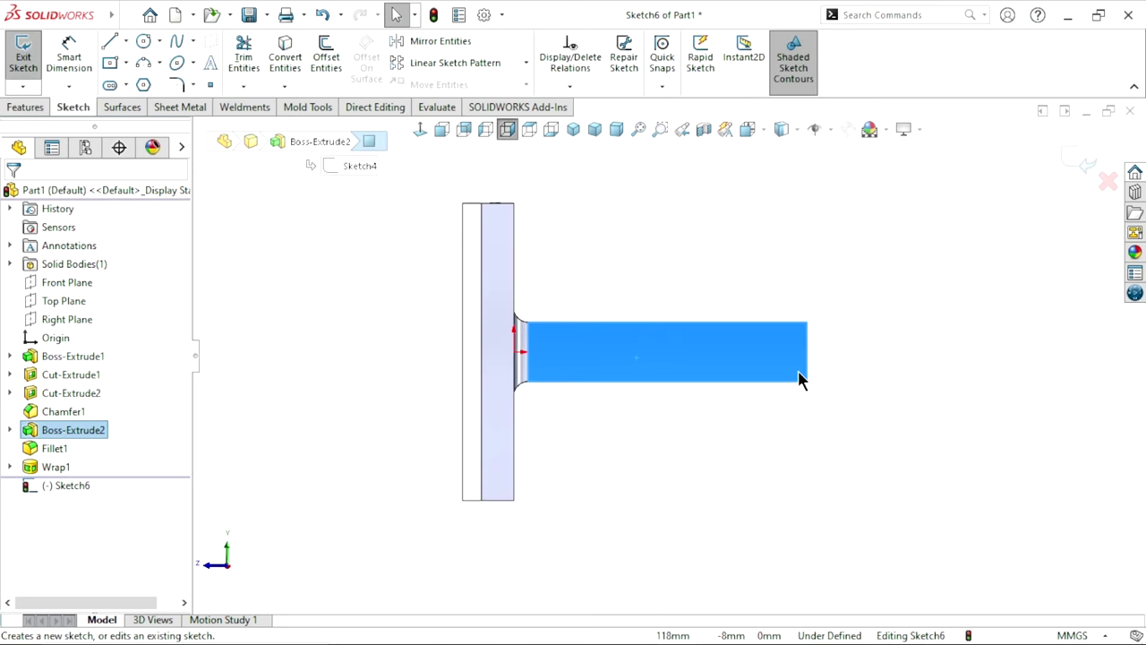
pyautogui.scroll(-2, 798, 382)
pyautogui.click(126, 41)
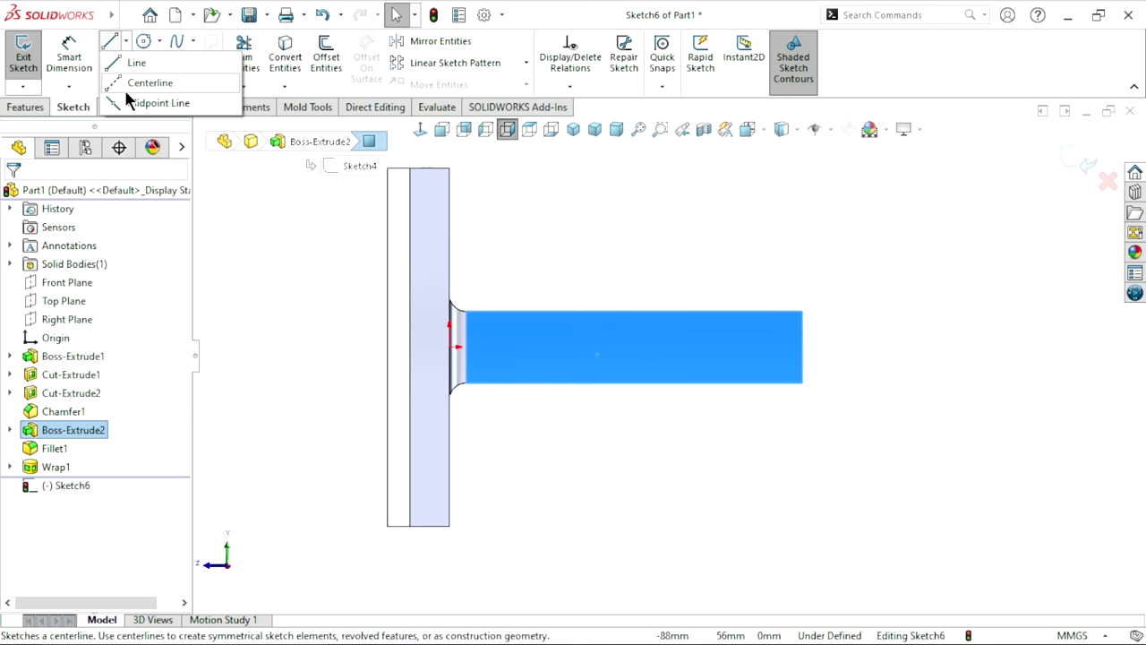
pyautogui.click(126, 84)
pyautogui.click(449, 364)
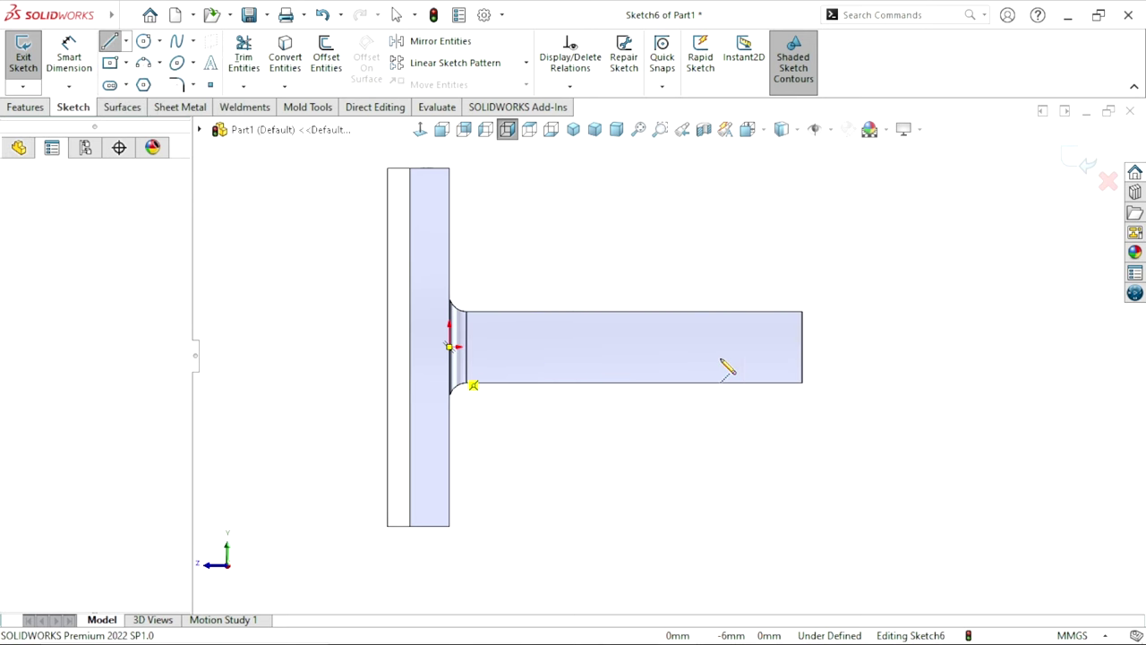
pyautogui.click(802, 363)
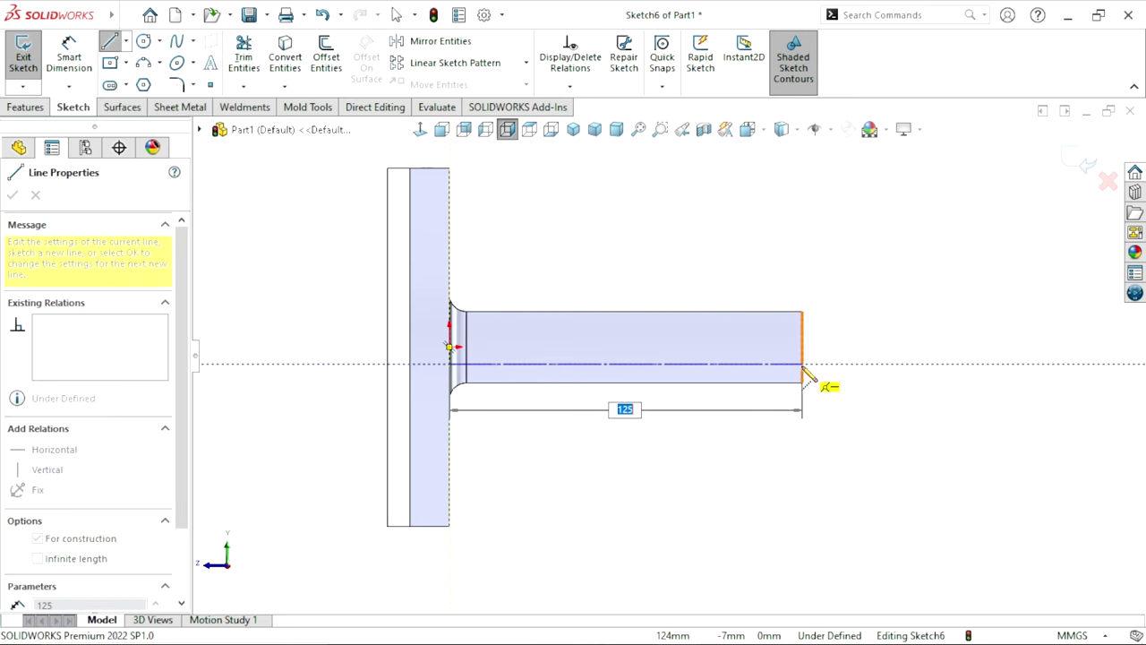
pyautogui.rightClick(882, 333)
pyautogui.click(877, 327)
# Dimension the centerline 18.50 mm from the bar's top edge.
pyautogui.click(67, 61)
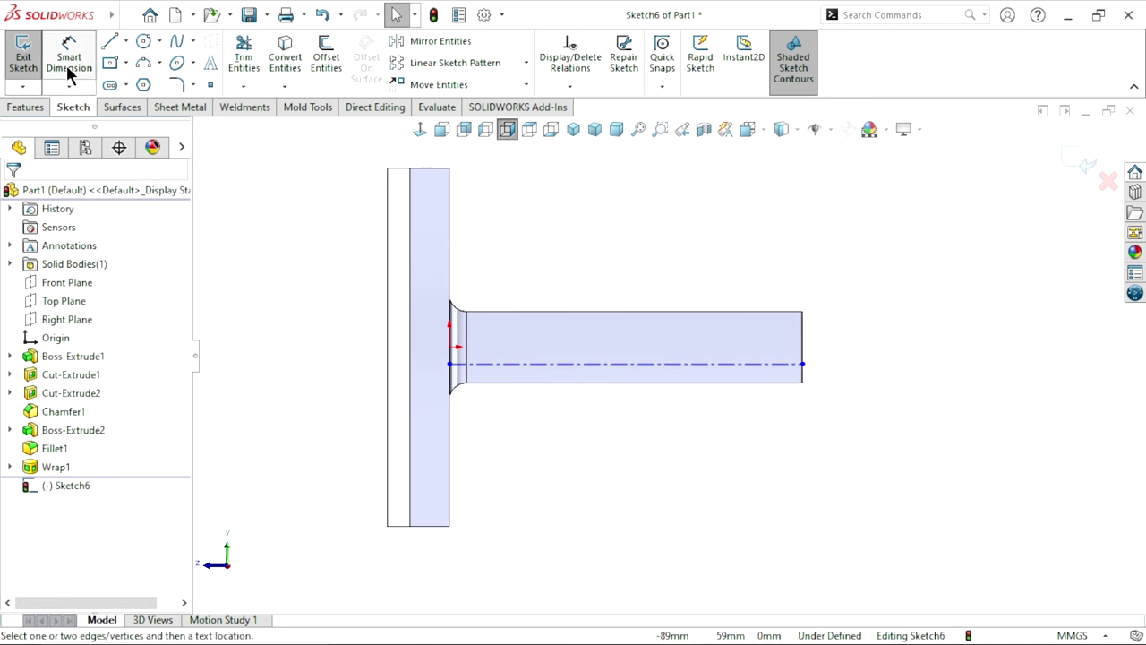
pyautogui.click(704, 313)
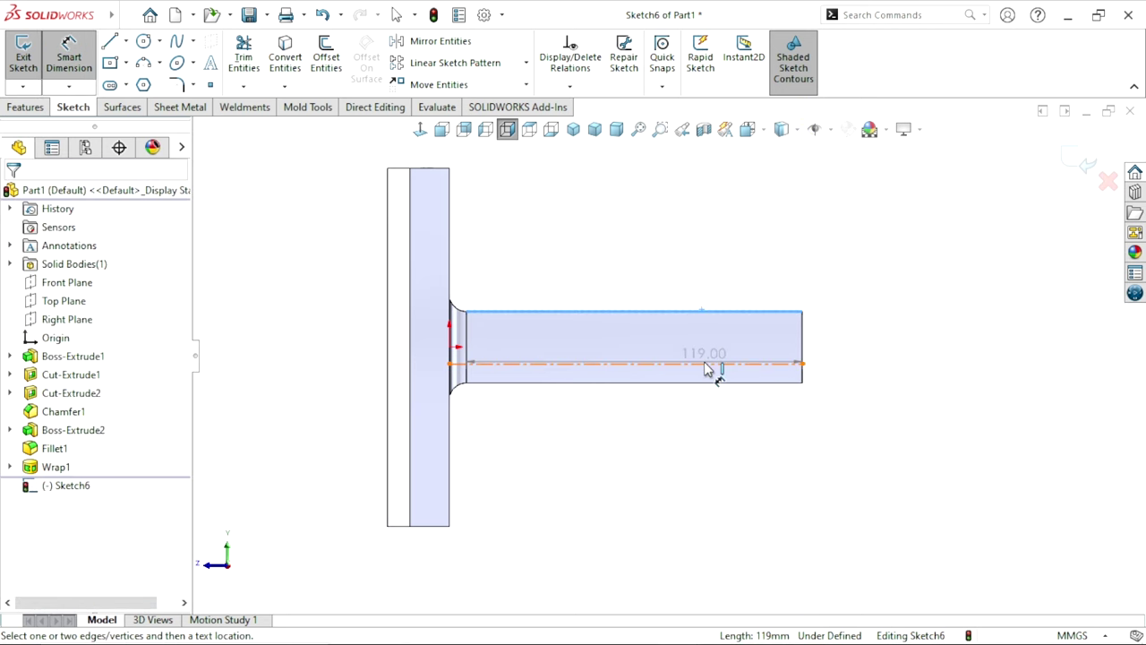
pyautogui.click(788, 364)
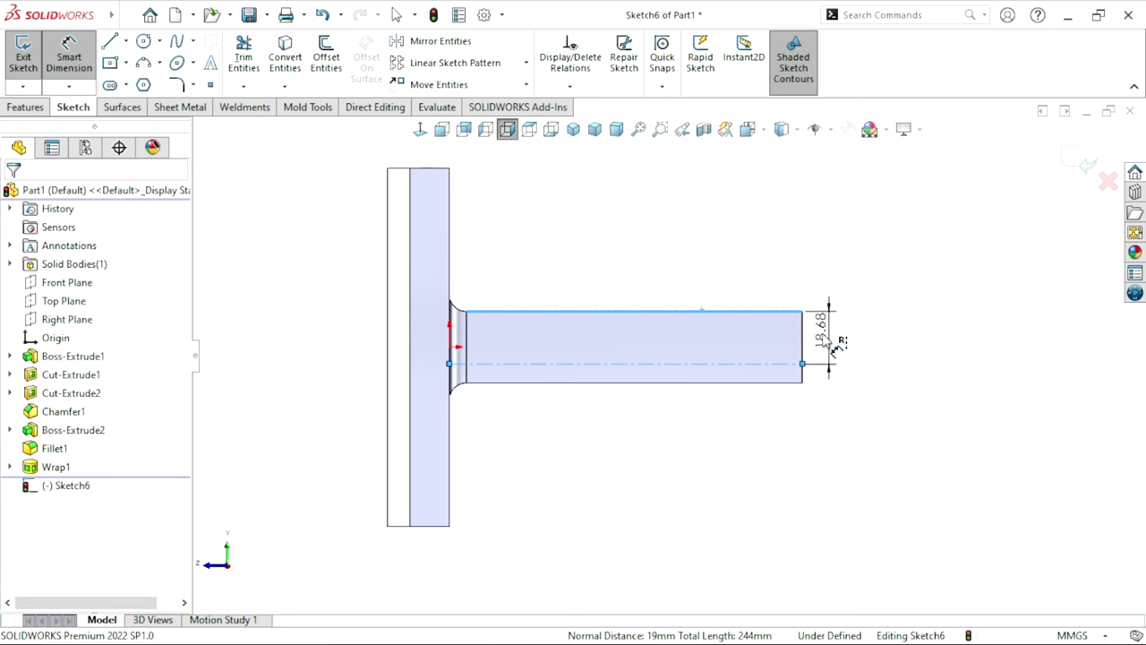
pyautogui.click(833, 338)
pyautogui.write('15.5')
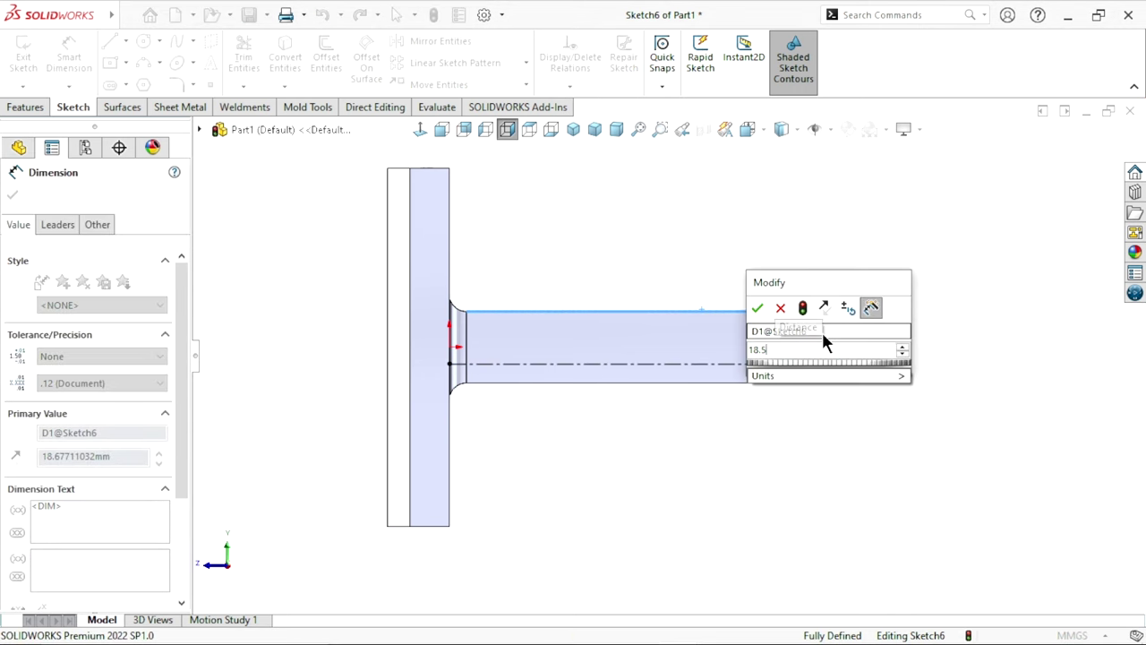
pyautogui.press('Return')
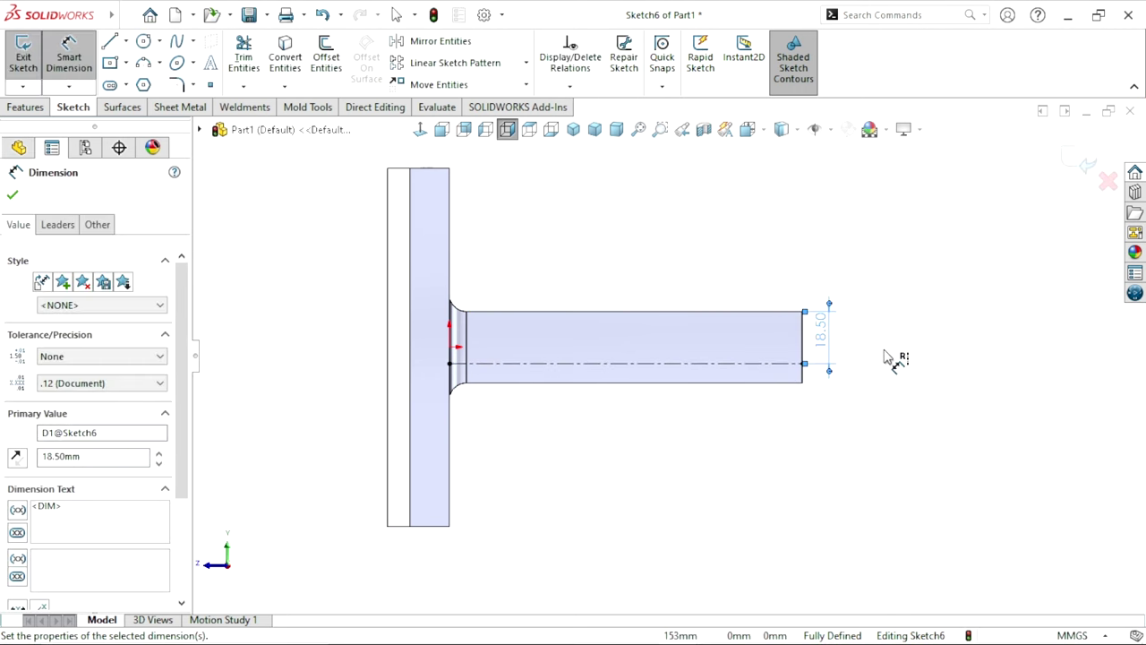
pyautogui.click(257, 239)
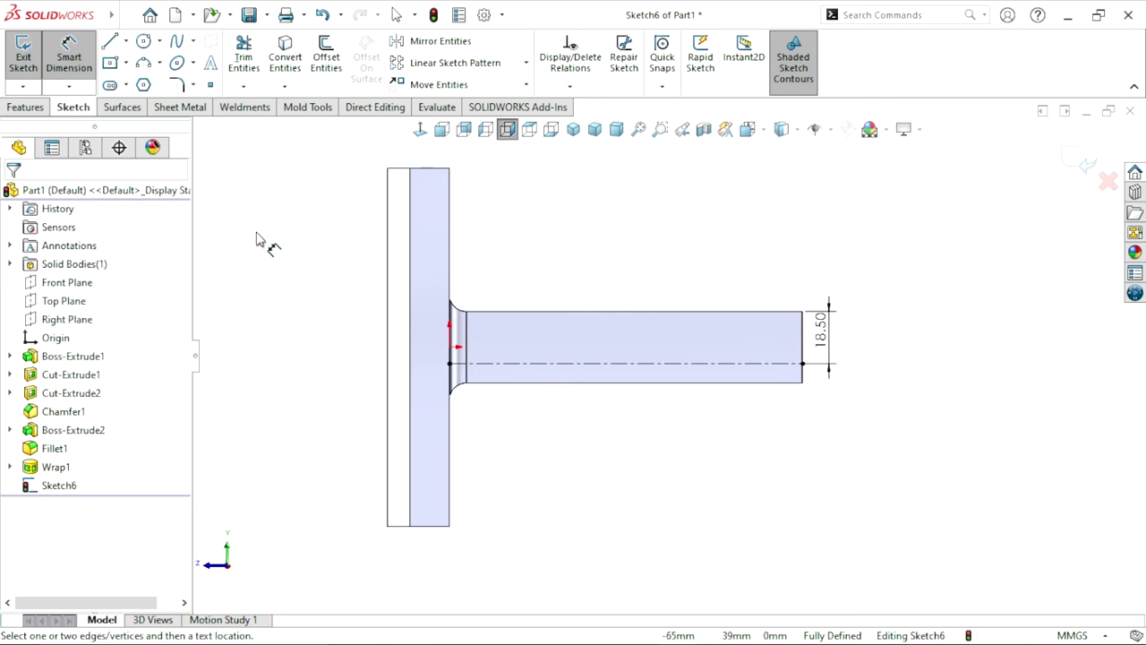
pyautogui.click(213, 59)
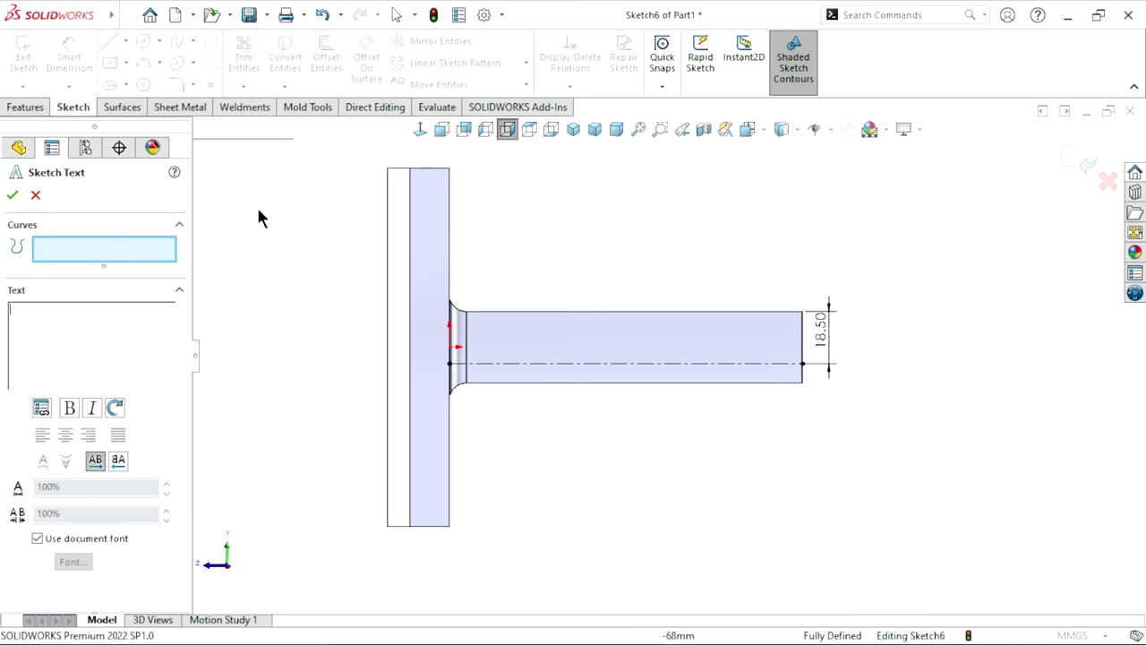
# Use the bar's centerline as the text path and enter WIDIA X.
pyautogui.click(546, 364)
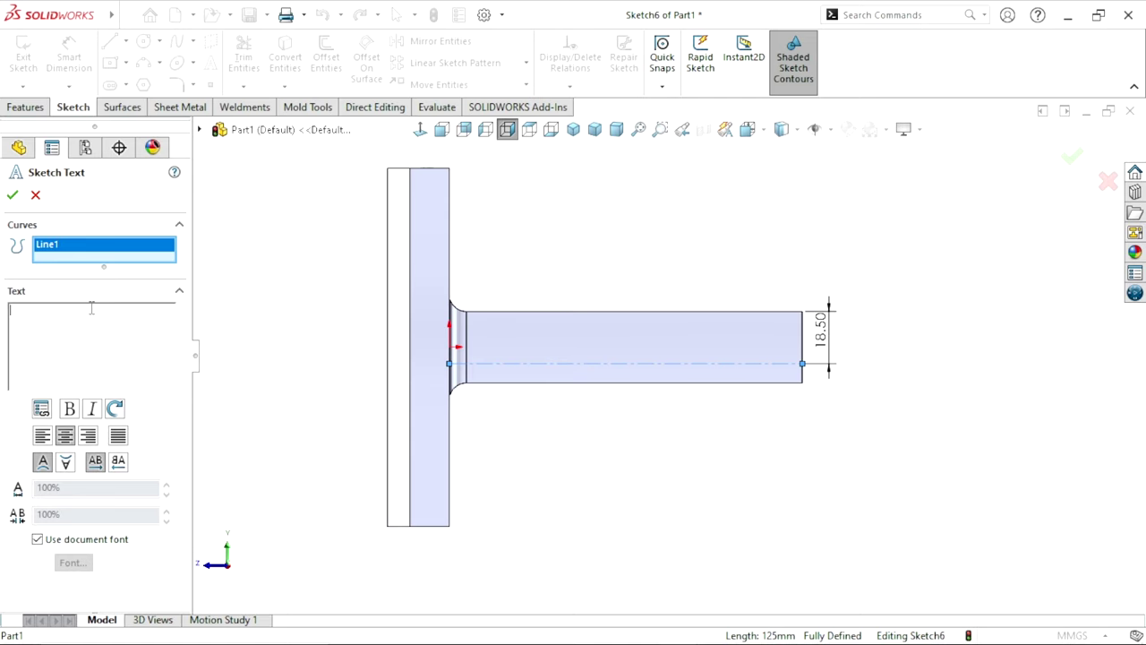
pyautogui.write('WI')
pyautogui.write('DIA ')
pyautogui.write('X')
# Switch the WIDIA X text from the document font to a 36-point height.
pyautogui.click(37, 539)
pyautogui.click(73, 562)
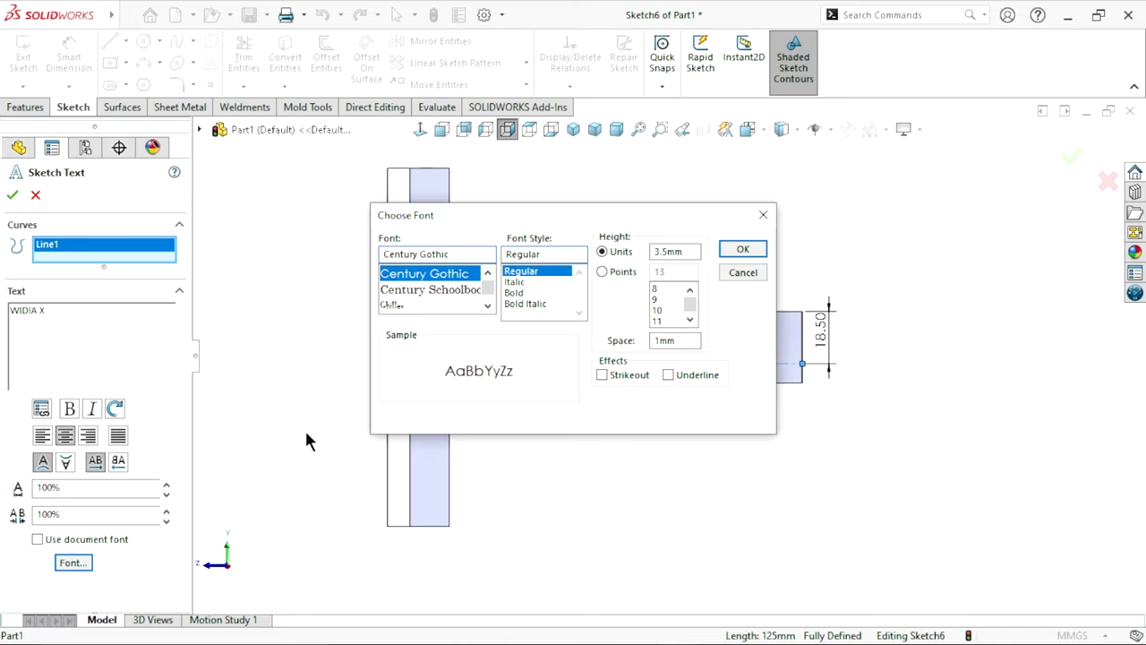
pyautogui.click(602, 271)
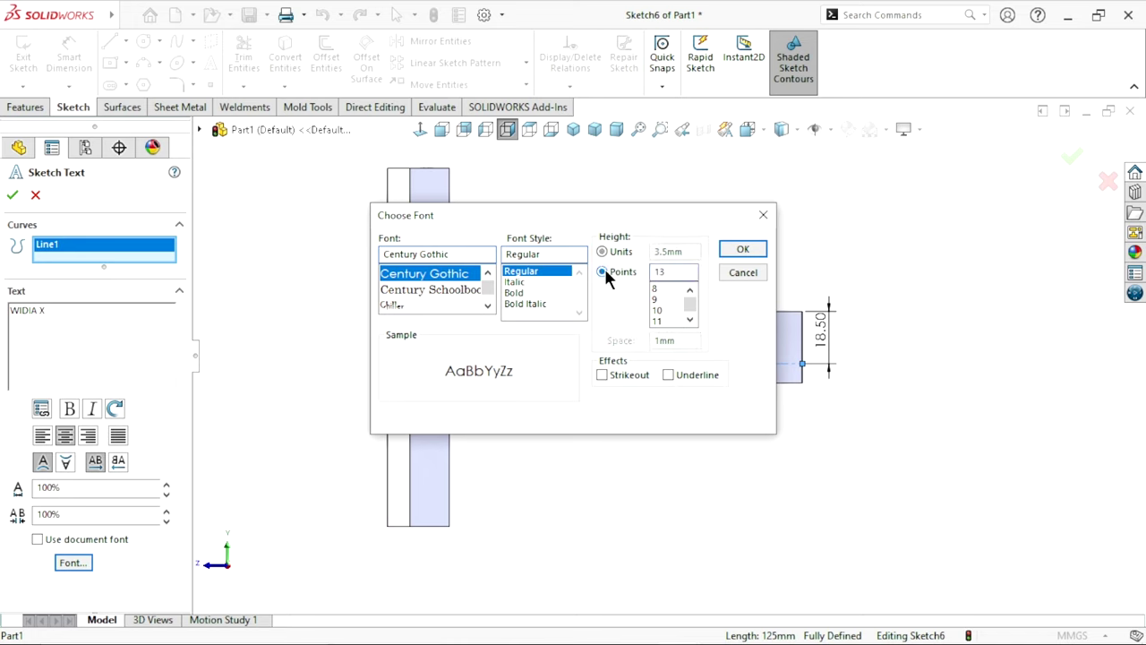
pyautogui.moveTo(690, 309); pyautogui.dragTo(690, 322)
pyautogui.click(690, 320)
pyautogui.click(690, 320)
pyautogui.click(690, 320)
pyautogui.click(665, 305)
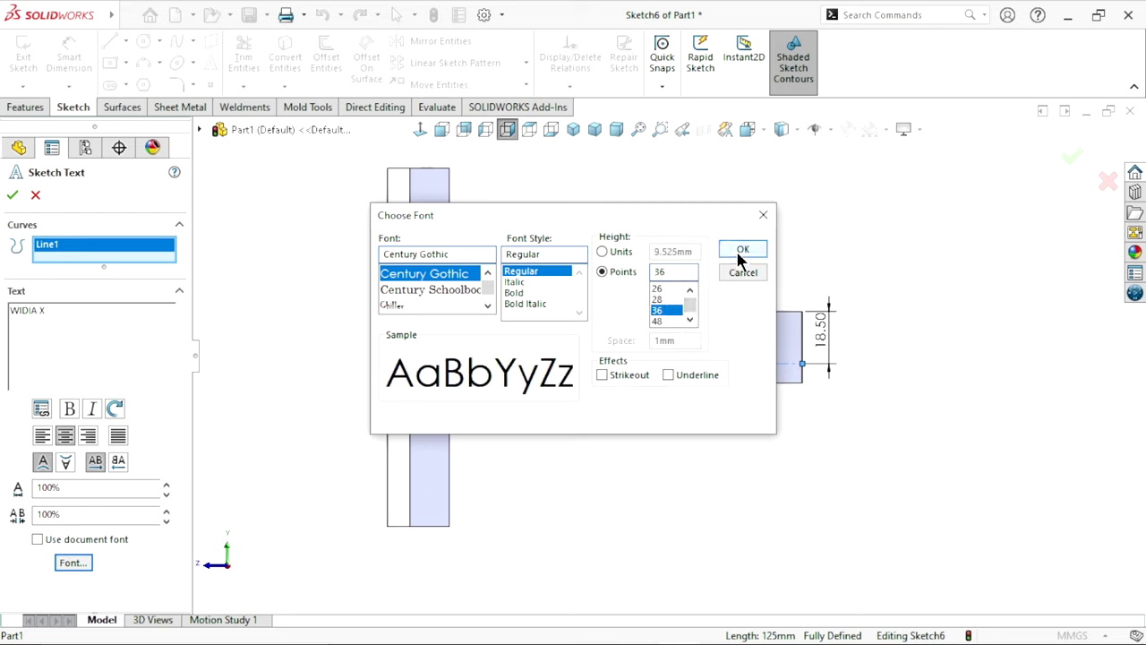
pyautogui.click(742, 251)
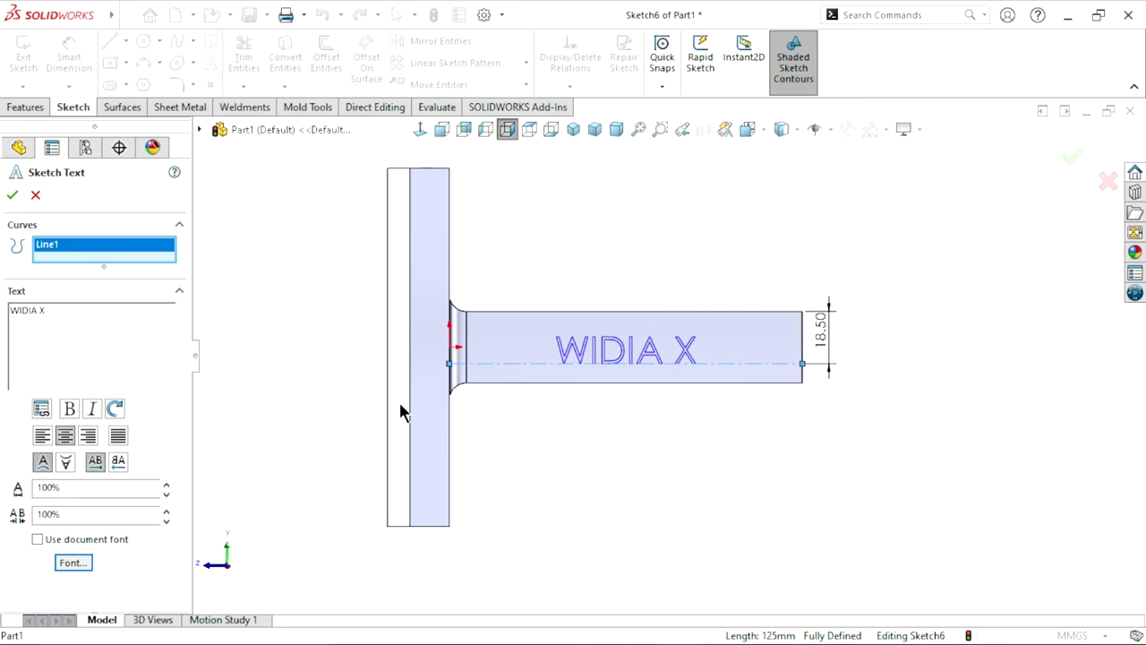
# Change the font to Arial Regular and accept the WIDIA X text.
pyautogui.click(86, 561)
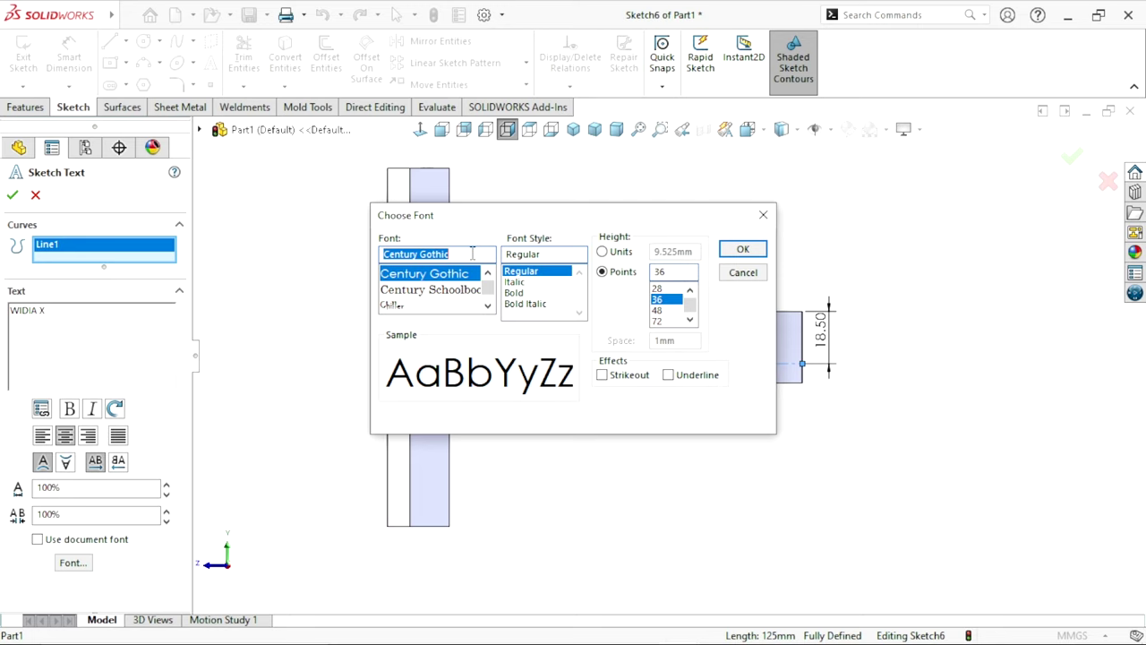
pyautogui.write('ar')
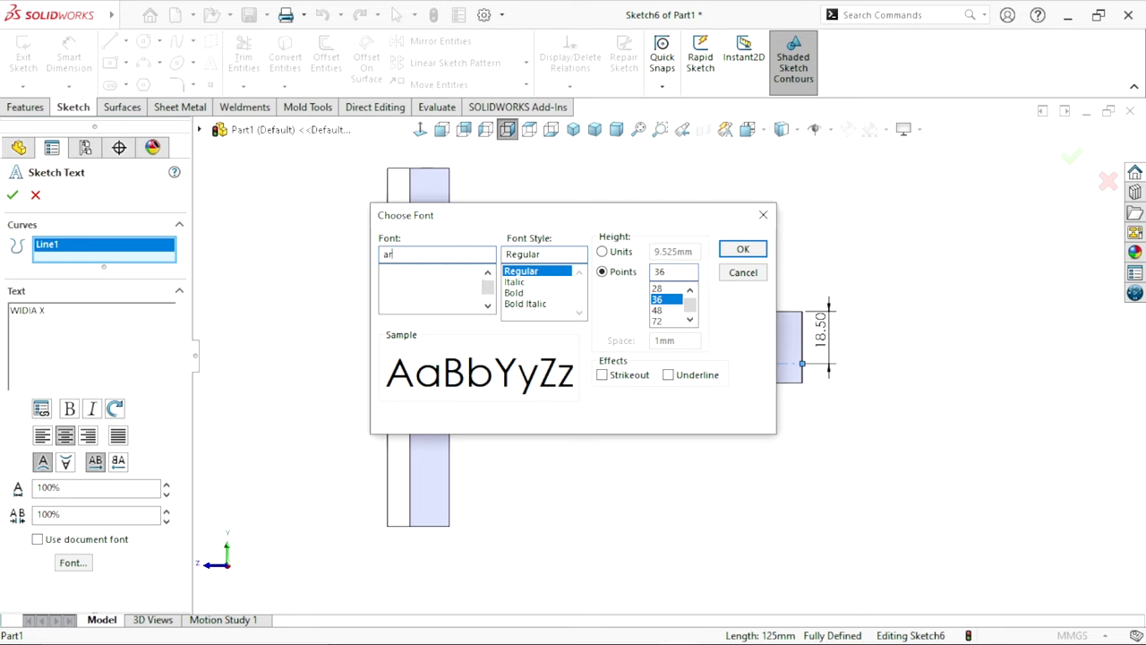
pyautogui.write('i')
pyautogui.click(394, 273)
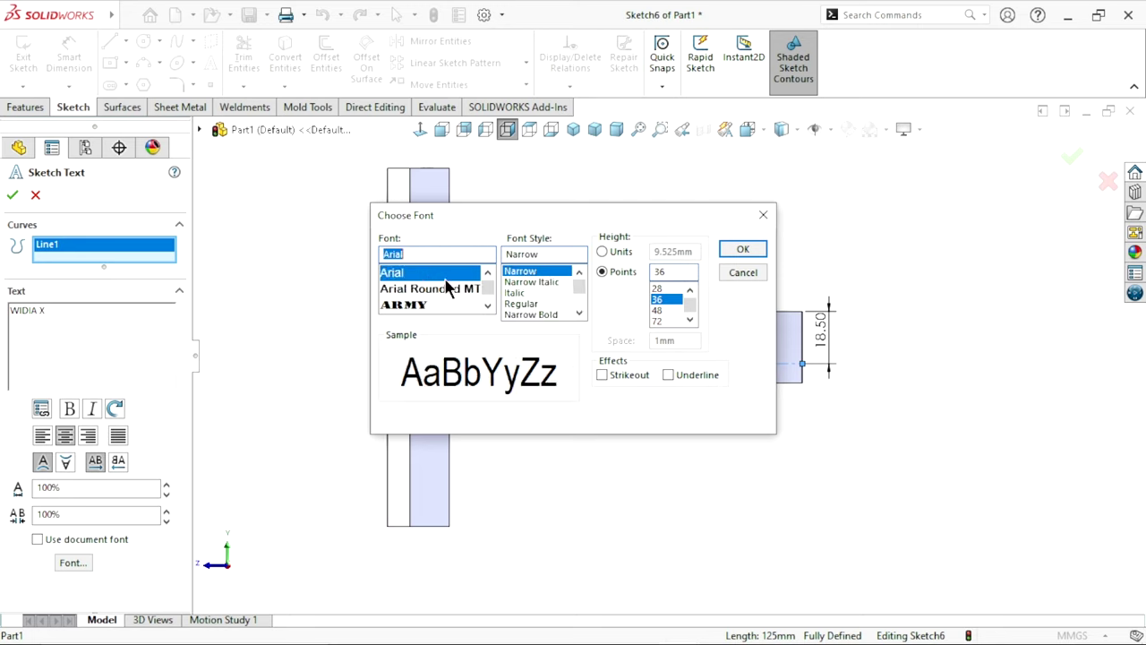
pyautogui.click(579, 314)
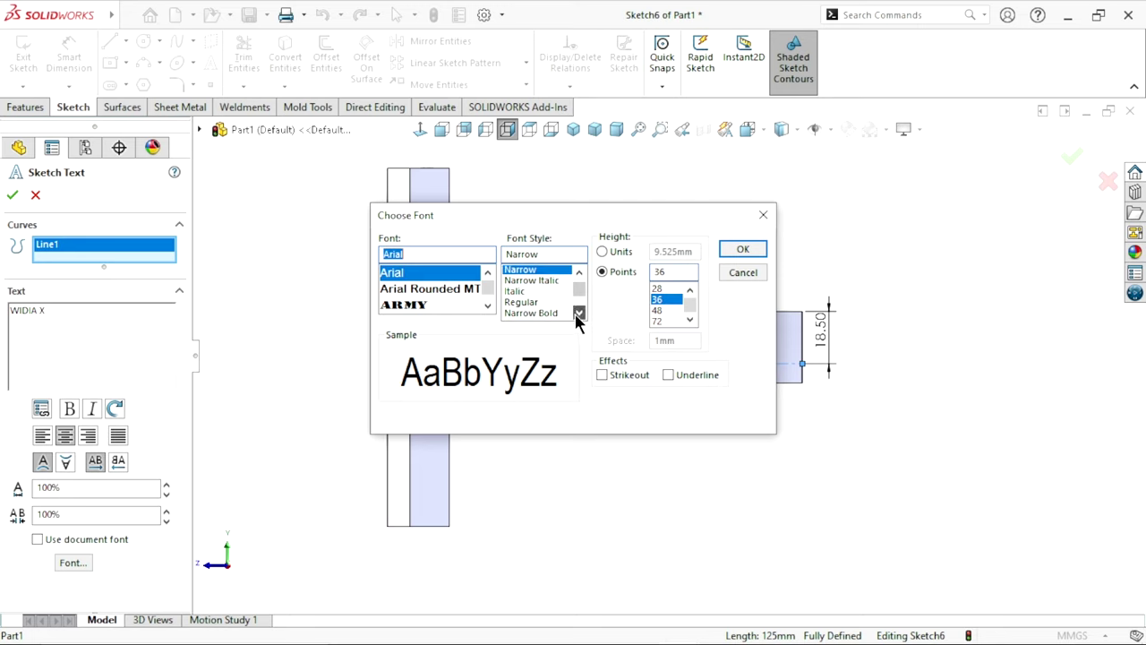
pyautogui.click(578, 272)
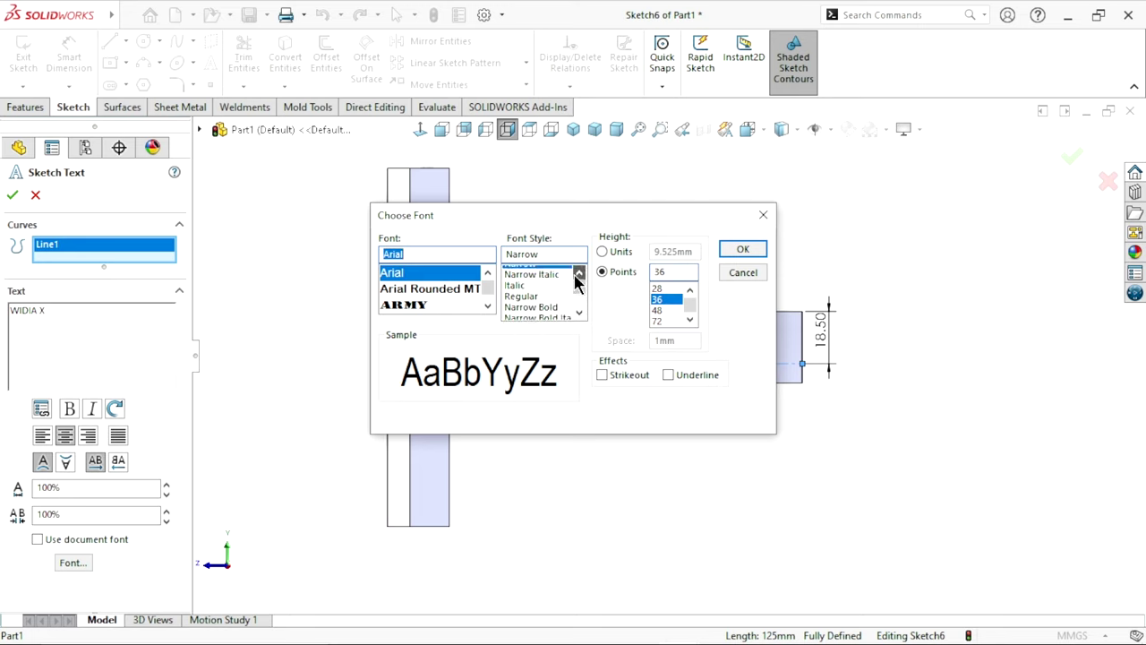
pyautogui.click(523, 303)
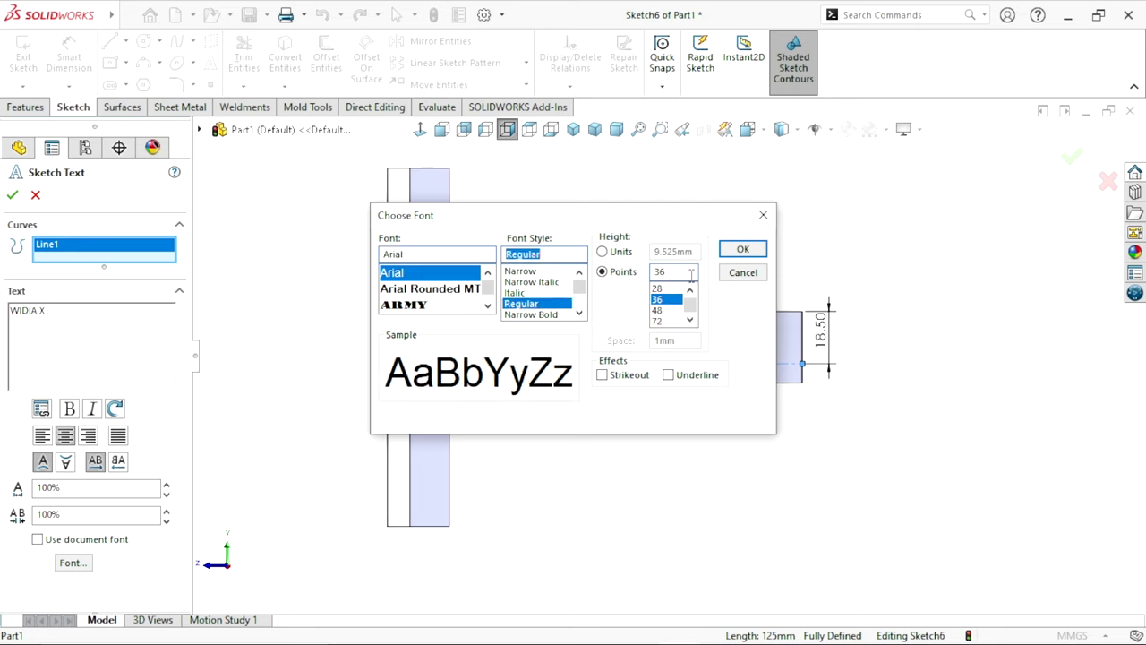
pyautogui.click(741, 251)
pyautogui.click(13, 195)
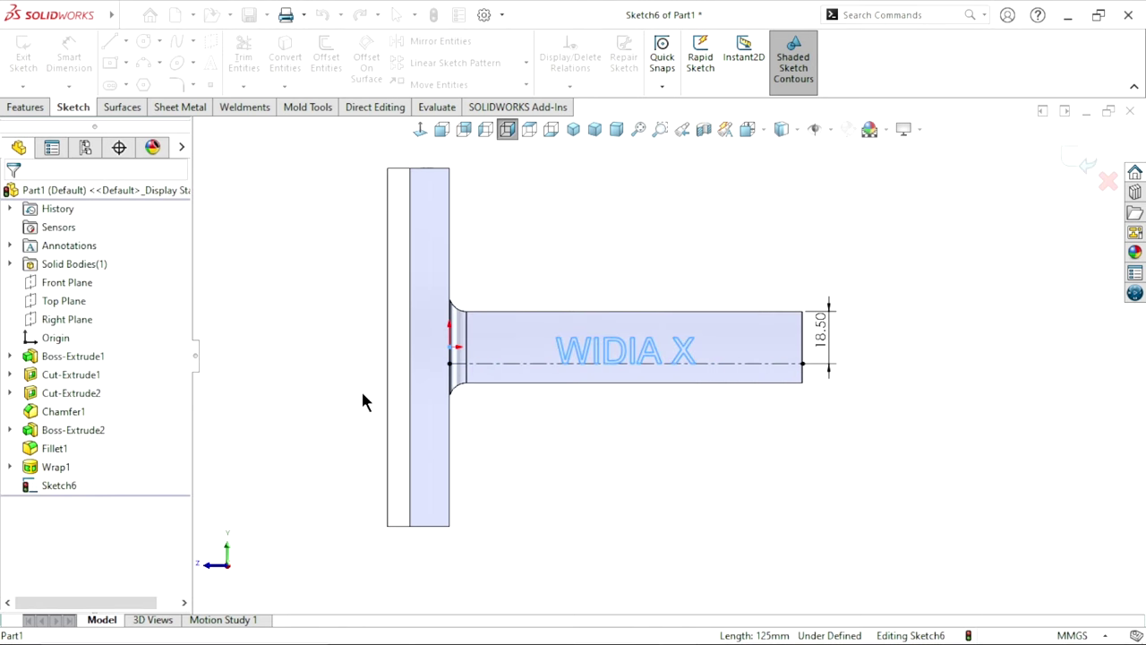
# Exit the sketch, wrap WIDIA X onto the bar's side face, and zoom to fit.
pyautogui.click(1086, 164)
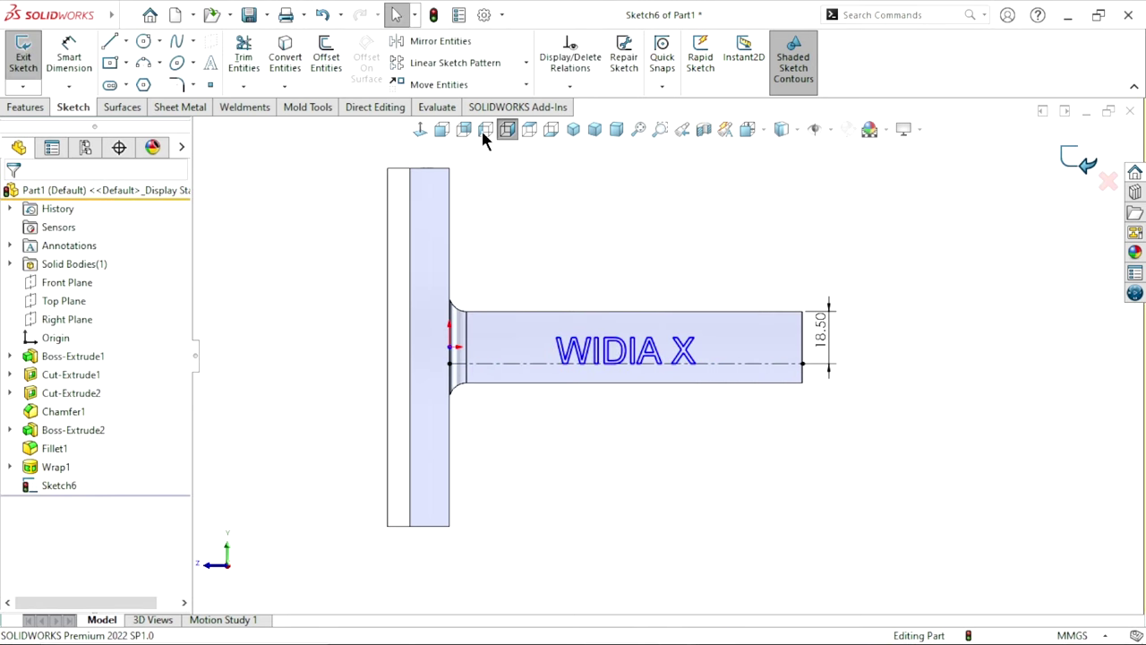
pyautogui.click(609, 44)
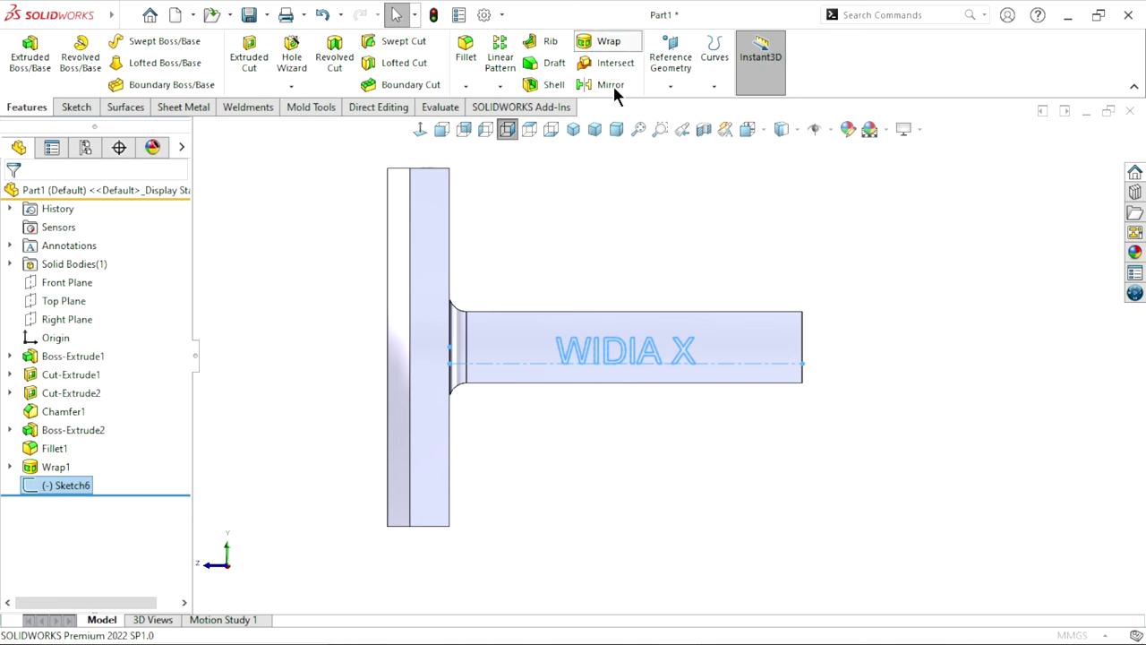
pyautogui.click(624, 350)
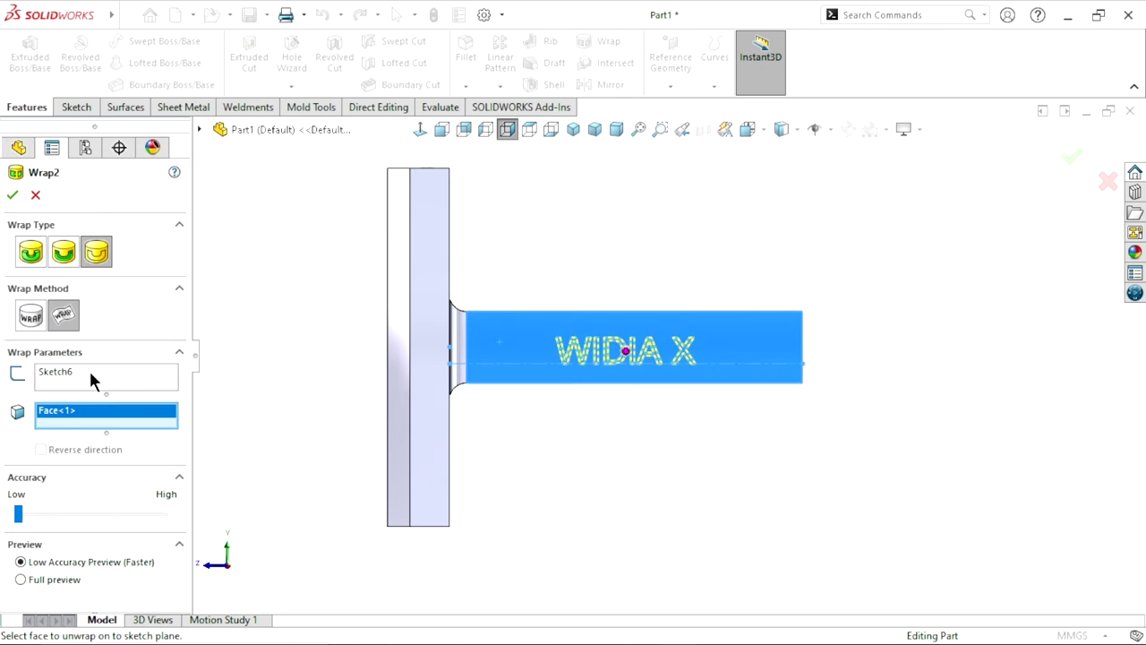
pyautogui.click(13, 195)
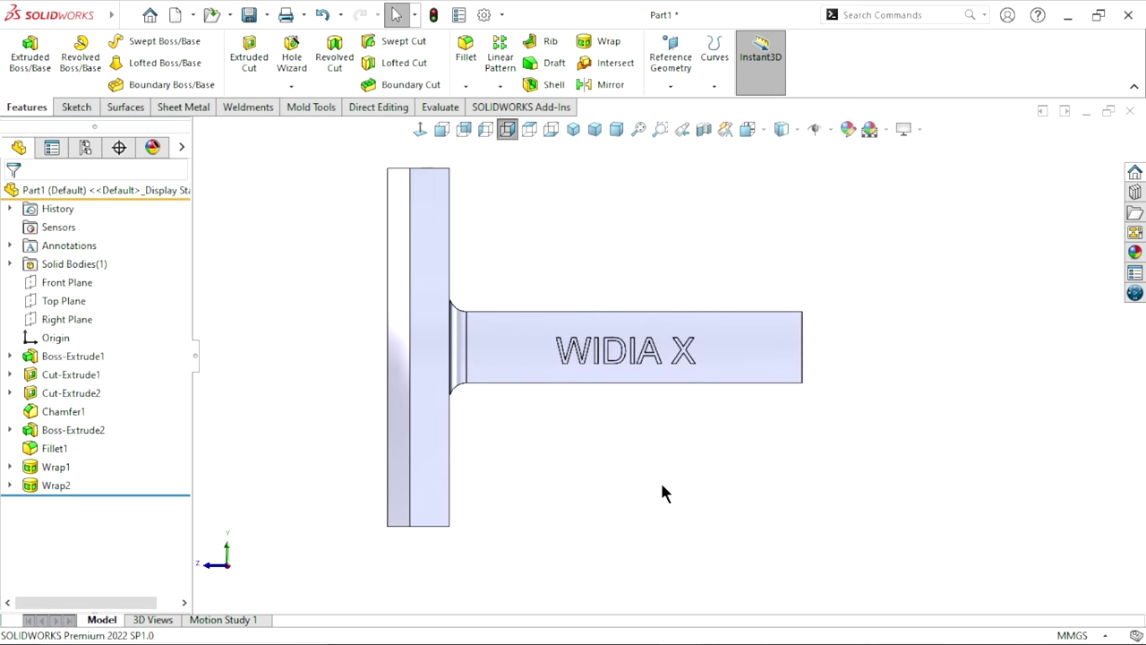
pyautogui.press('f')
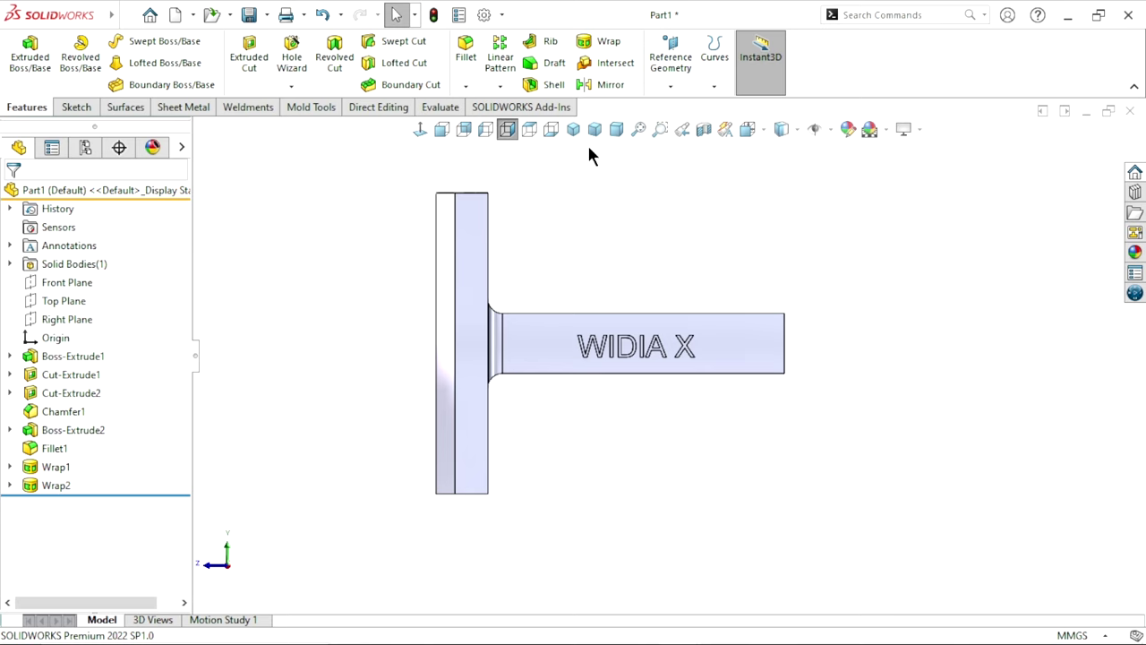
# Switch to isometric view and zoom so both engravings are visible.
pyautogui.click(573, 130)
pyautogui.scroll(1, 716, 407)
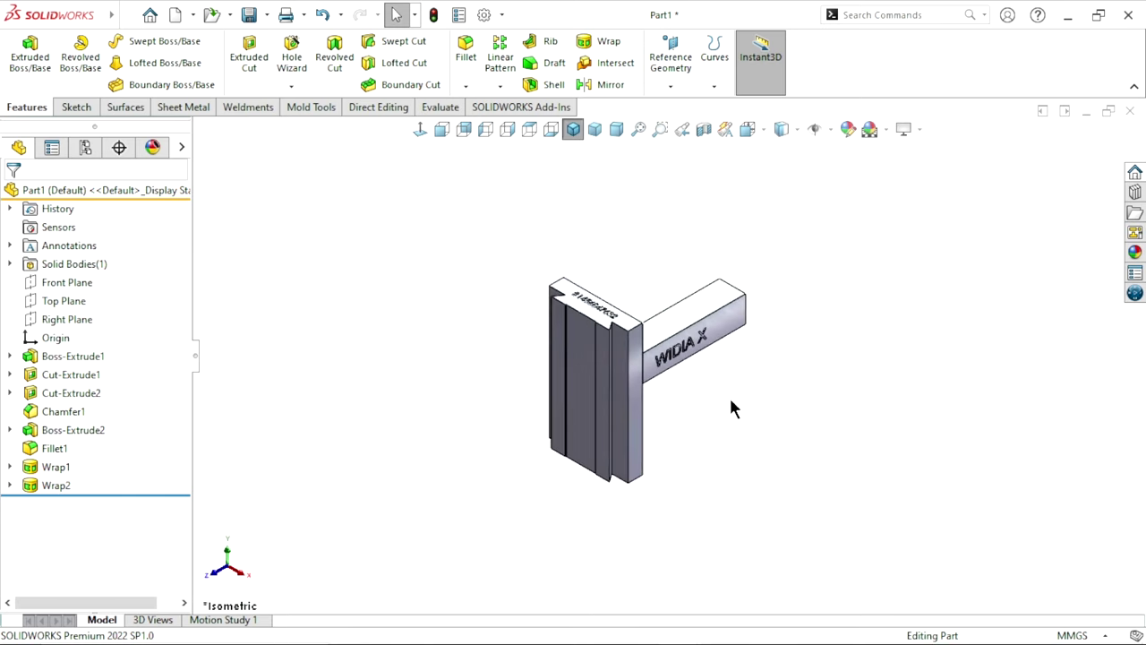
pyautogui.scroll(-1, 653, 370)
pyautogui.scroll(-1, 680, 363)
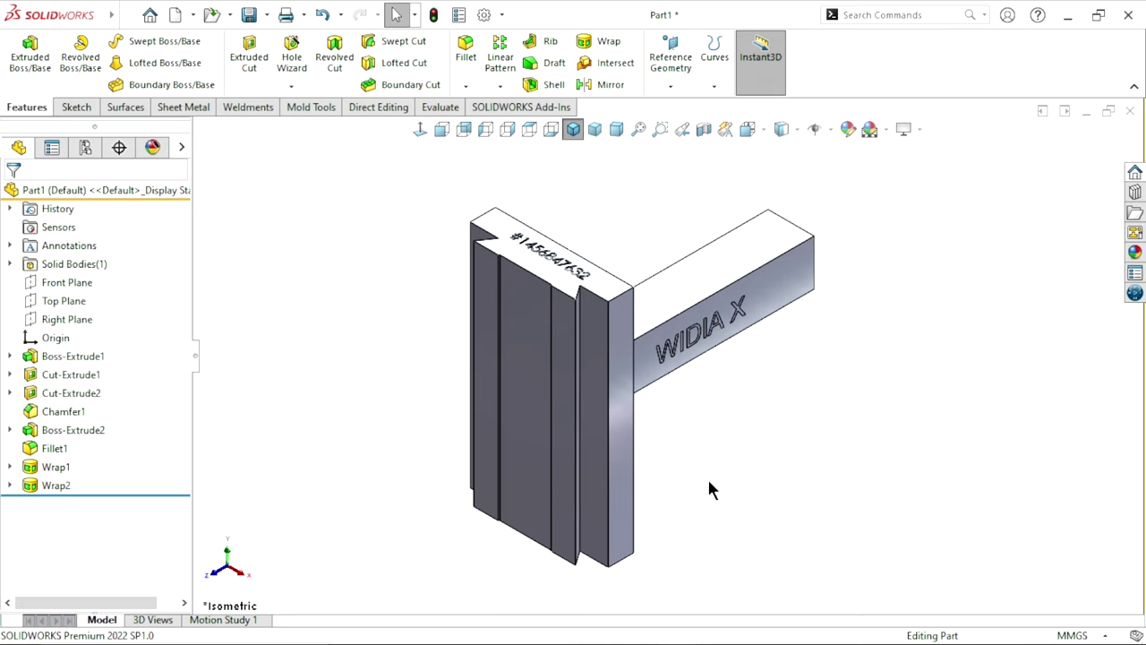
pyautogui.scroll(1, 702, 447)
pyautogui.scroll(-1, 717, 403)
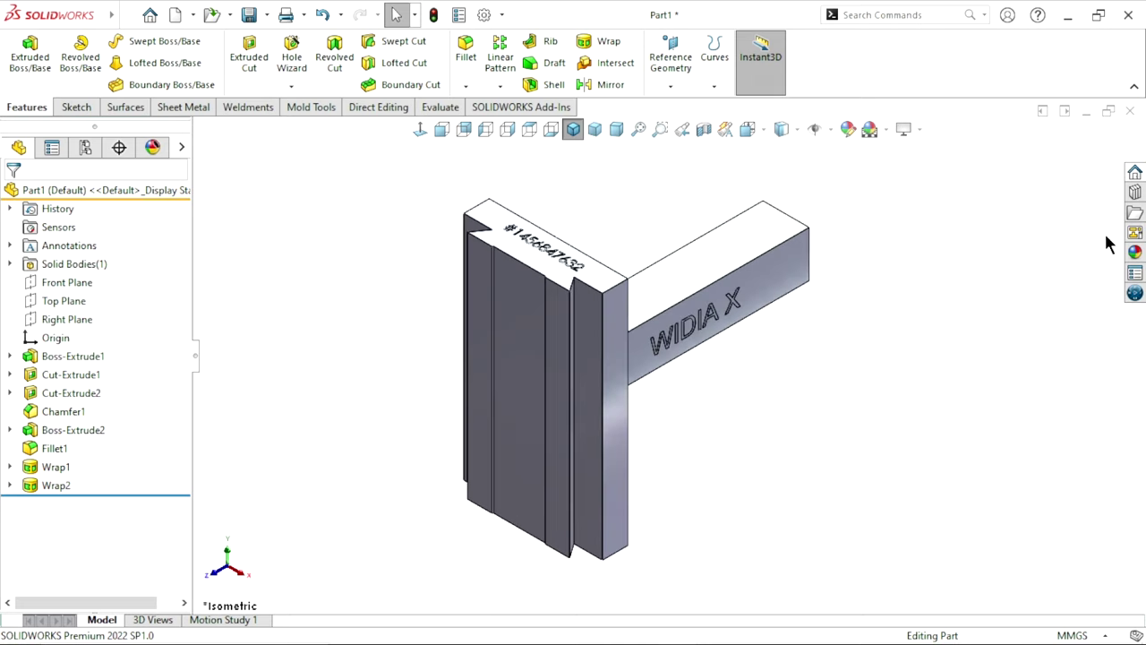
pyautogui.click(1134, 252)
# Apply the Metal > Steel satin finish stainless steel appearance to the whole part.
pyautogui.click(974, 160)
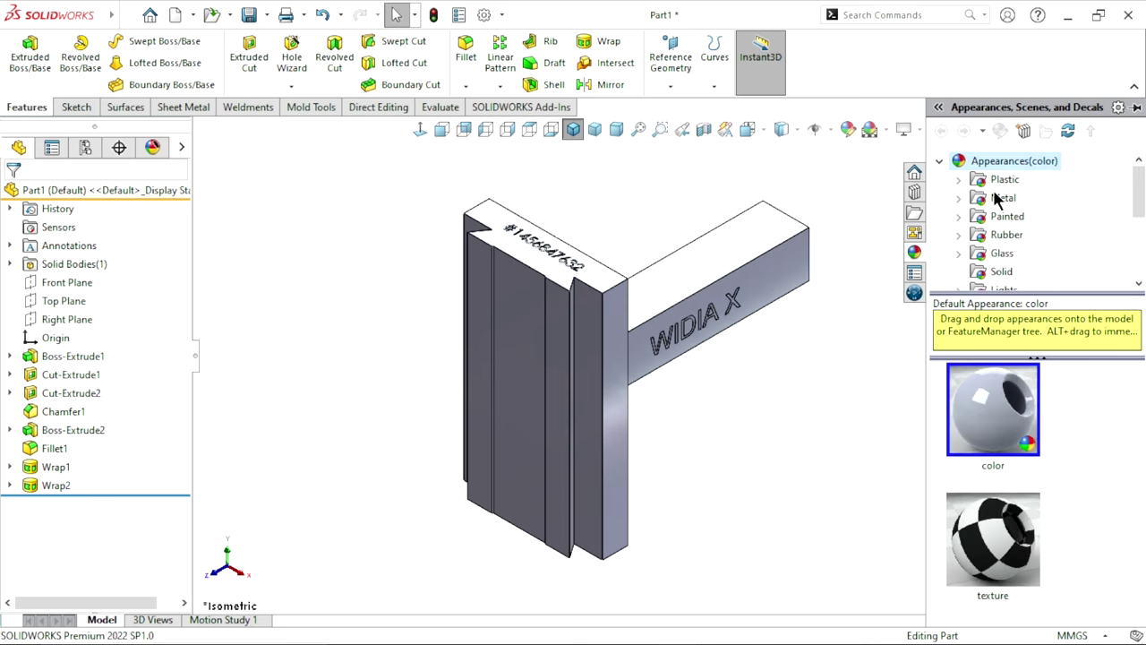
pyautogui.click(996, 200)
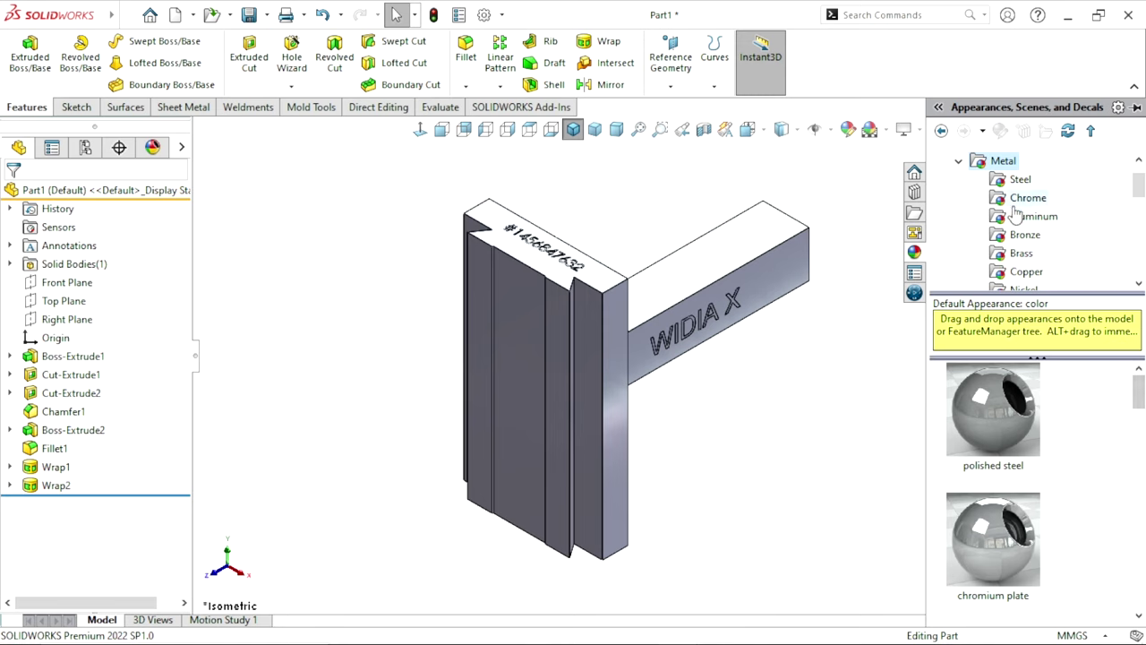
pyautogui.click(1017, 185)
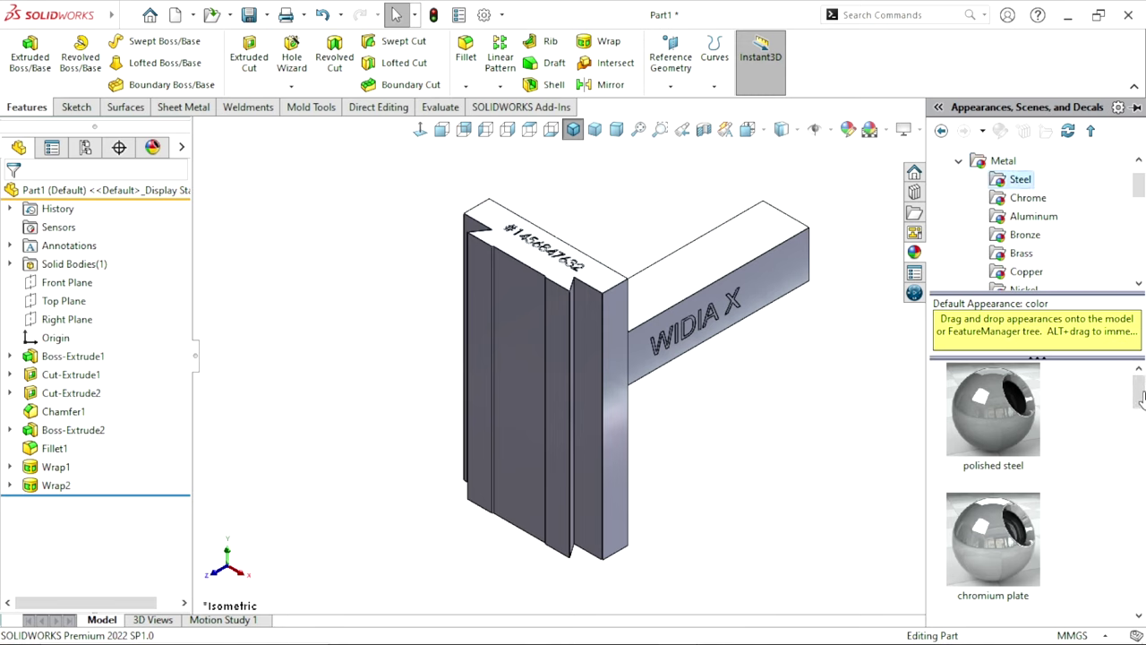
pyautogui.moveTo(1141, 399); pyautogui.dragTo(1140, 428)
pyautogui.click(995, 475)
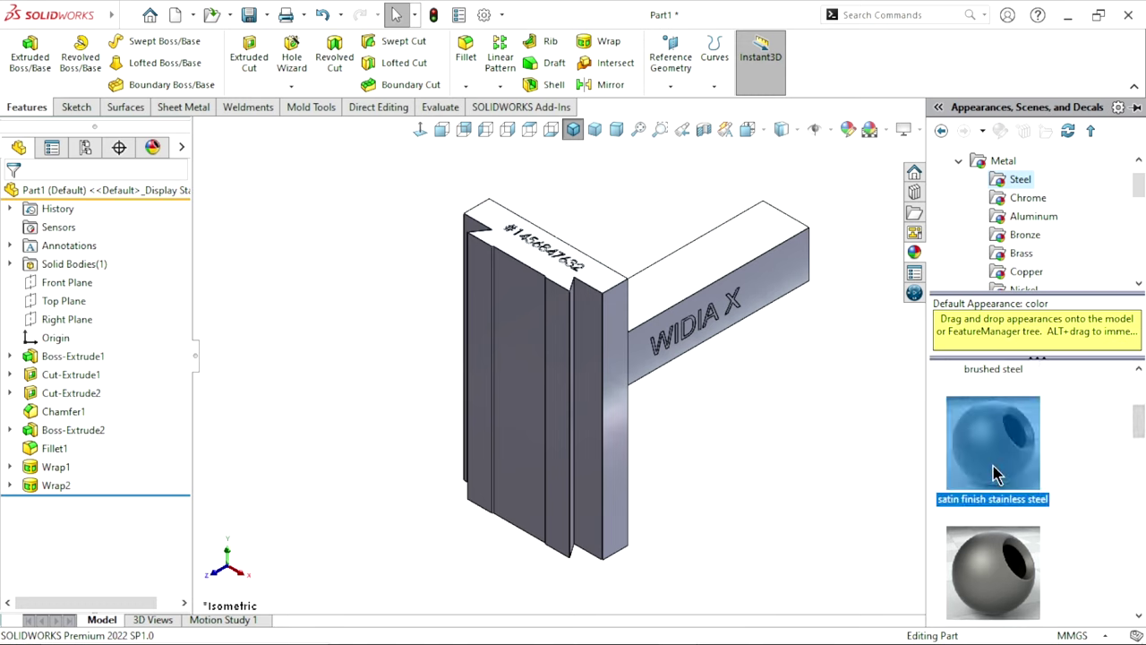
pyautogui.doubleClick(996, 474)
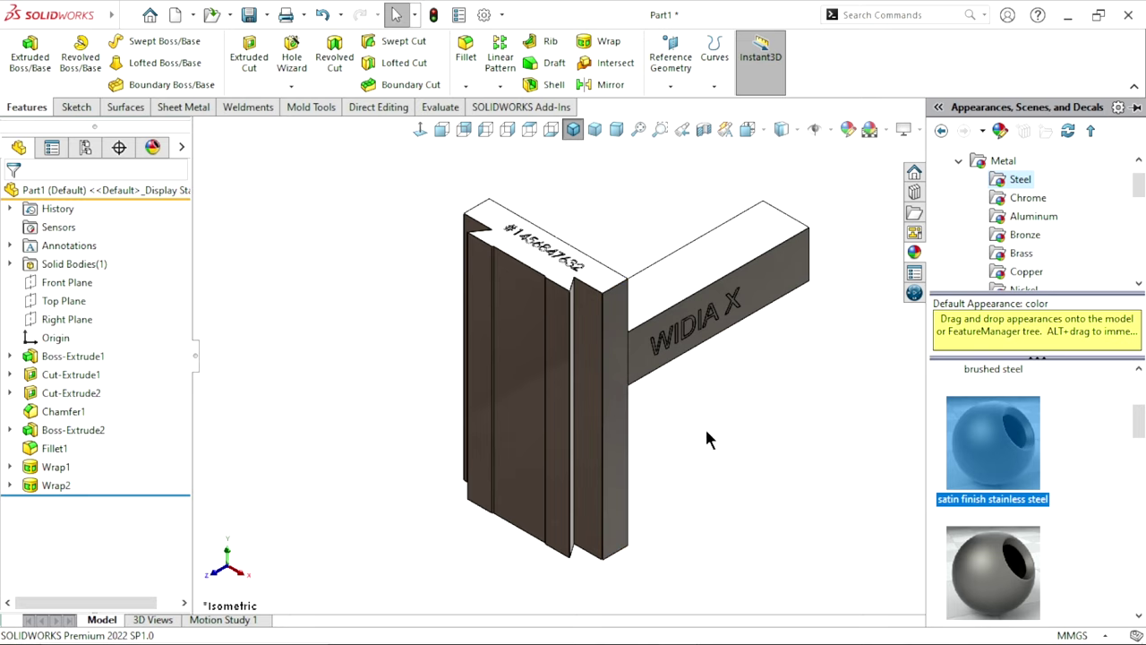
pyautogui.moveTo(1137, 419)
pyautogui.mouseDown()
pyautogui.moveTo(1133, 430)
pyautogui.moveTo(1137, 399)
pyautogui.mouseUp()
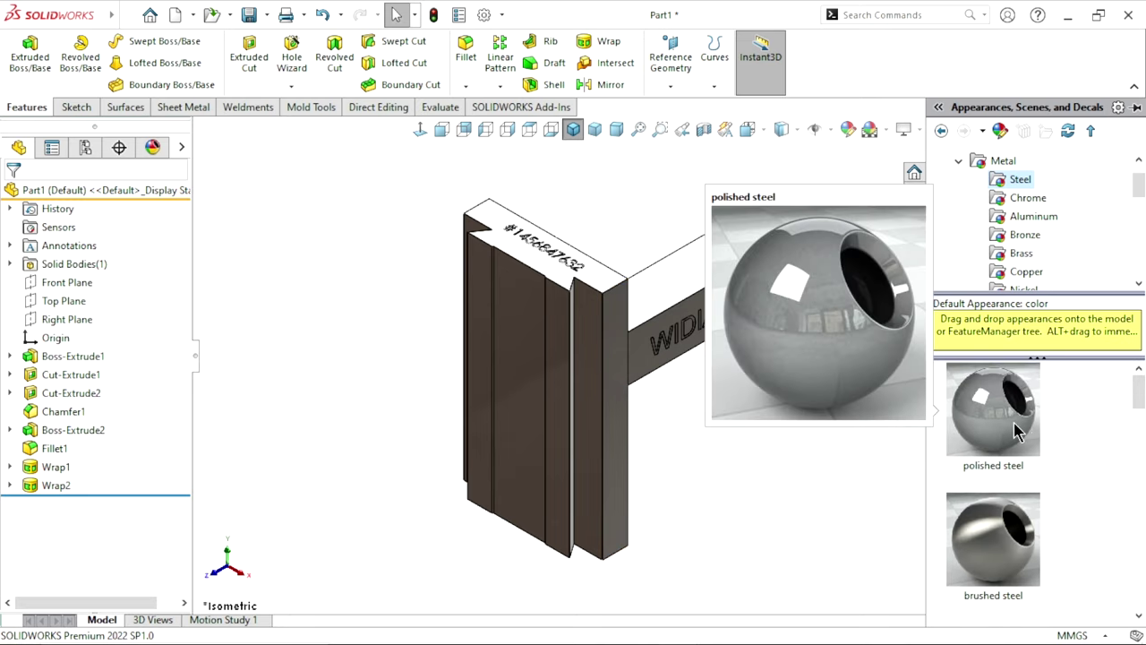
pyautogui.click(819, 576)
pyautogui.moveTo(732, 495); pyautogui.dragTo(783, 476, button='middle')
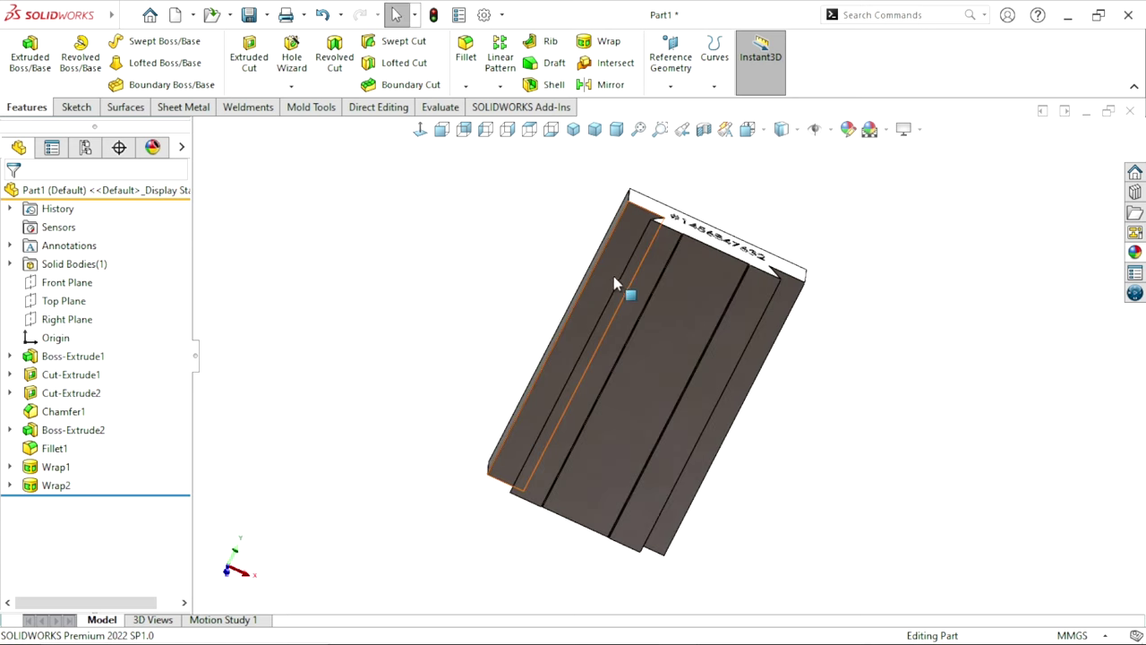
pyautogui.click(609, 265)
pyautogui.keyDown('ctrl'); pyautogui.click(775, 322); pyautogui.keyUp('ctrl')
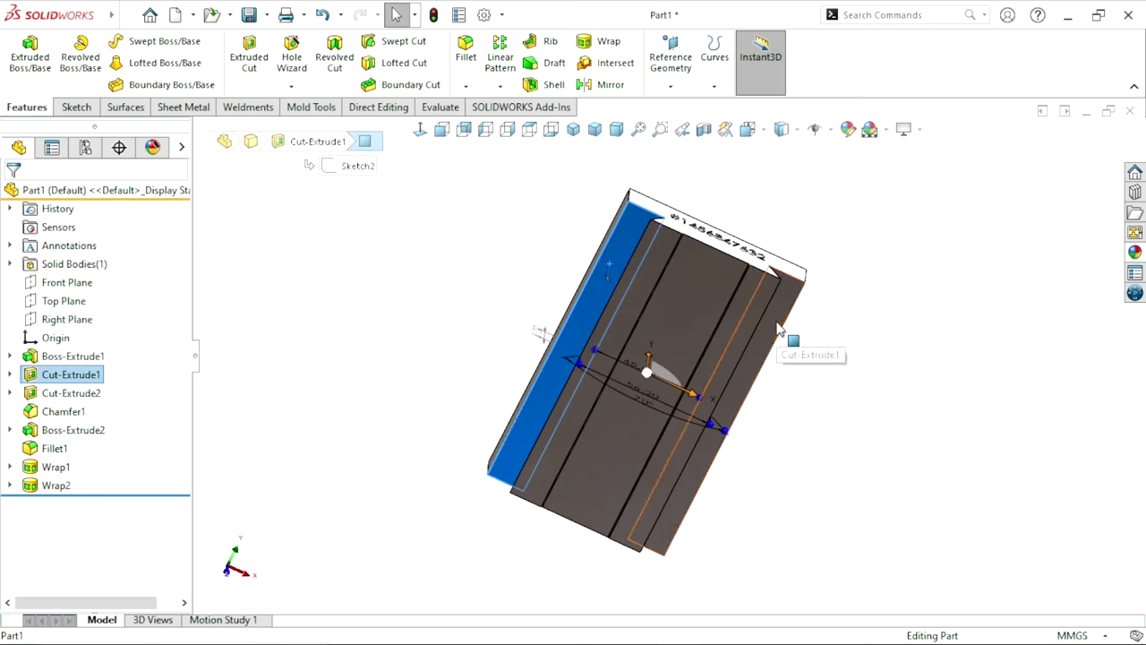
pyautogui.moveTo(810, 426)
pyautogui.mouseDown(button='middle')
pyautogui.moveTo(737, 439)
pyautogui.moveTo(555, 435)
pyautogui.mouseUp(button='middle')
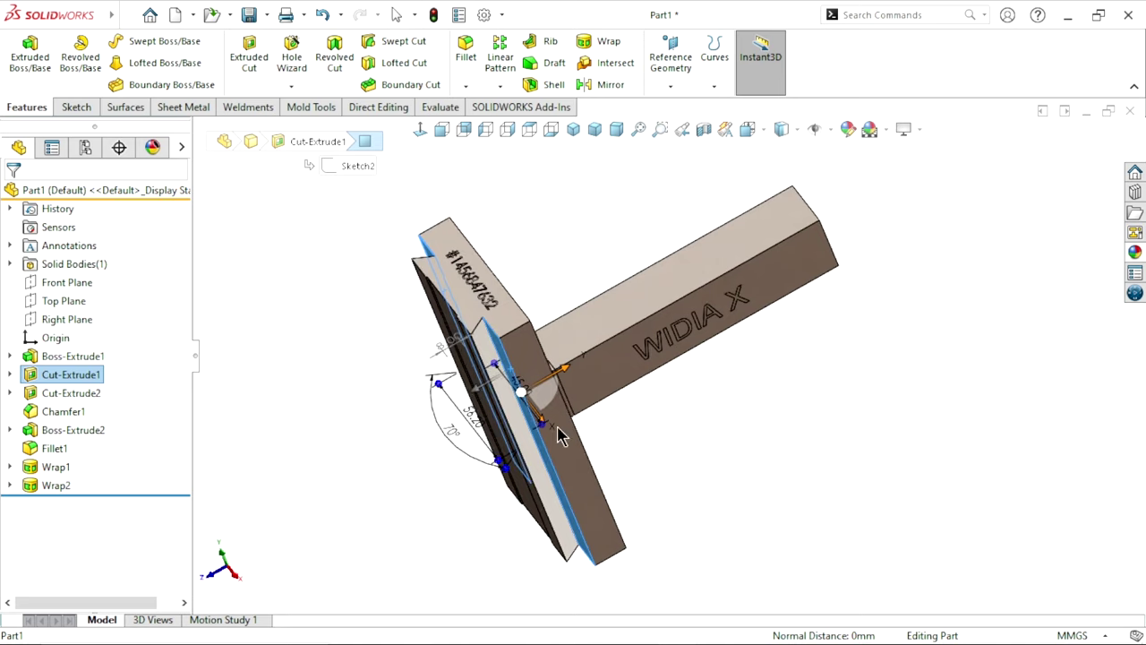
pyautogui.scroll(-5, 518, 388)
pyautogui.moveTo(463, 289); pyautogui.dragTo(580, 317, button='middle')
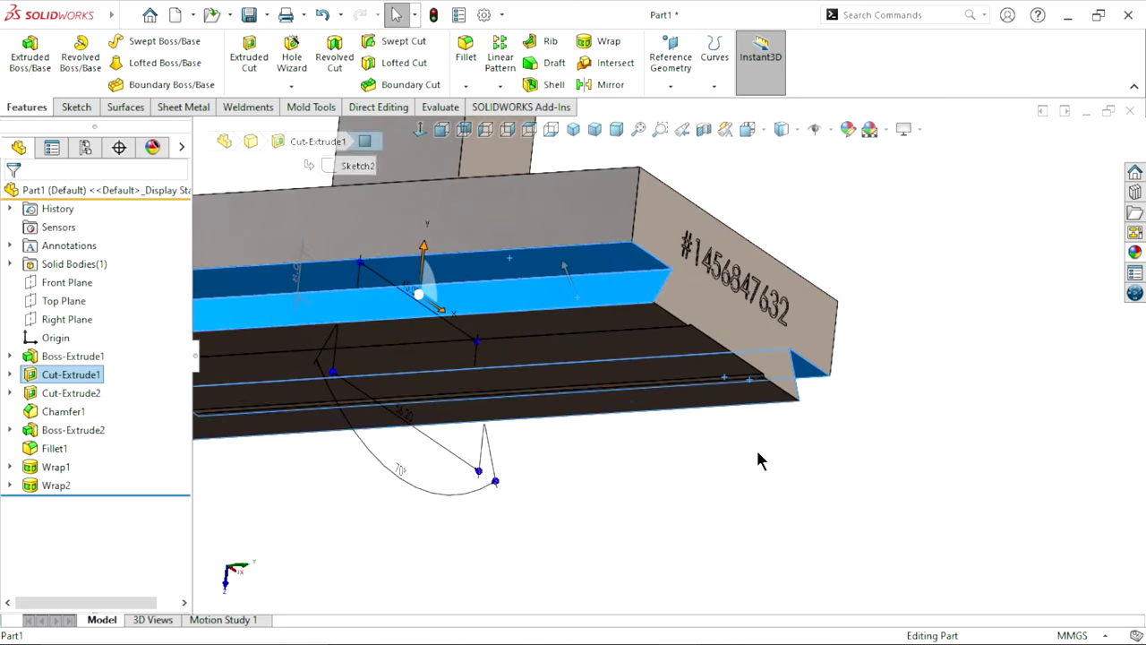
pyautogui.scroll(5, 755, 447)
pyautogui.moveTo(779, 421); pyautogui.dragTo(720, 331, button='middle')
pyautogui.scroll(-3, 720, 332)
pyautogui.scroll(-3, 670, 293)
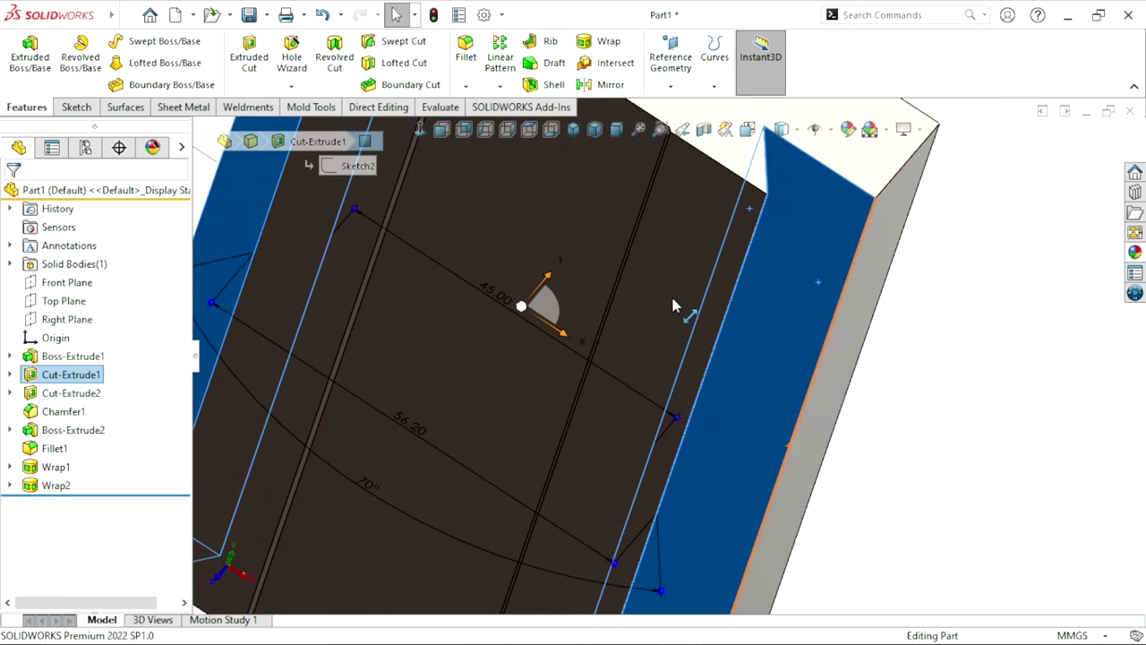
pyautogui.moveTo(671, 293); pyautogui.dragTo(636, 435, button='middle')
pyautogui.scroll(3, 555, 325)
pyautogui.scroll(-2, 555, 326)
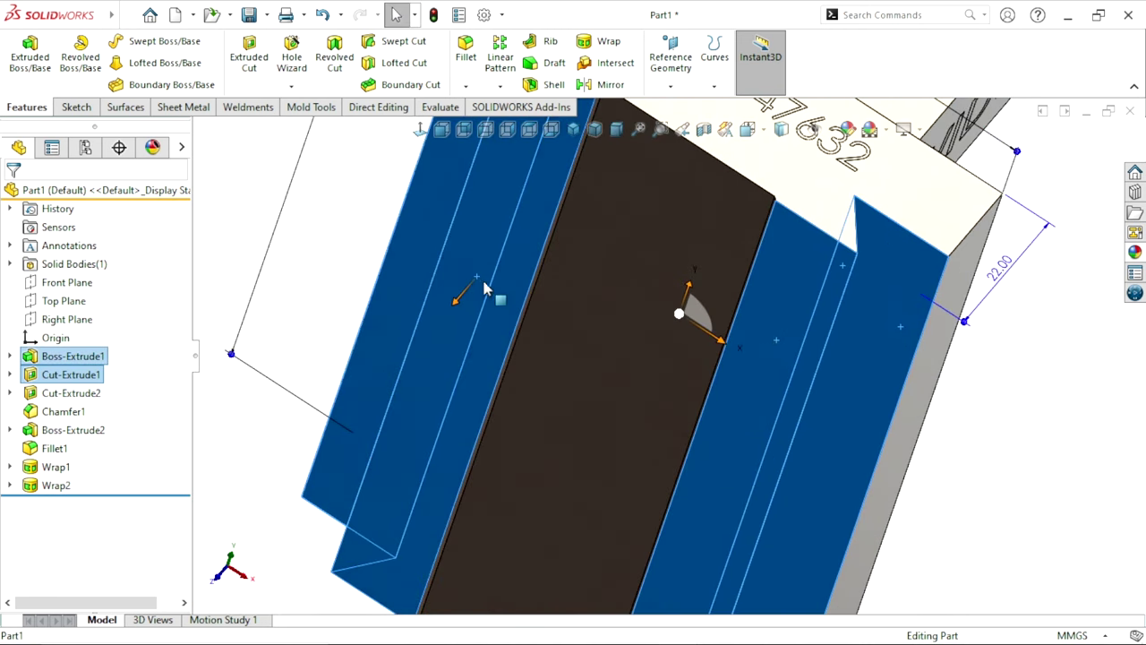
pyautogui.scroll(4, 461, 295)
pyautogui.scroll(-2, 742, 349)
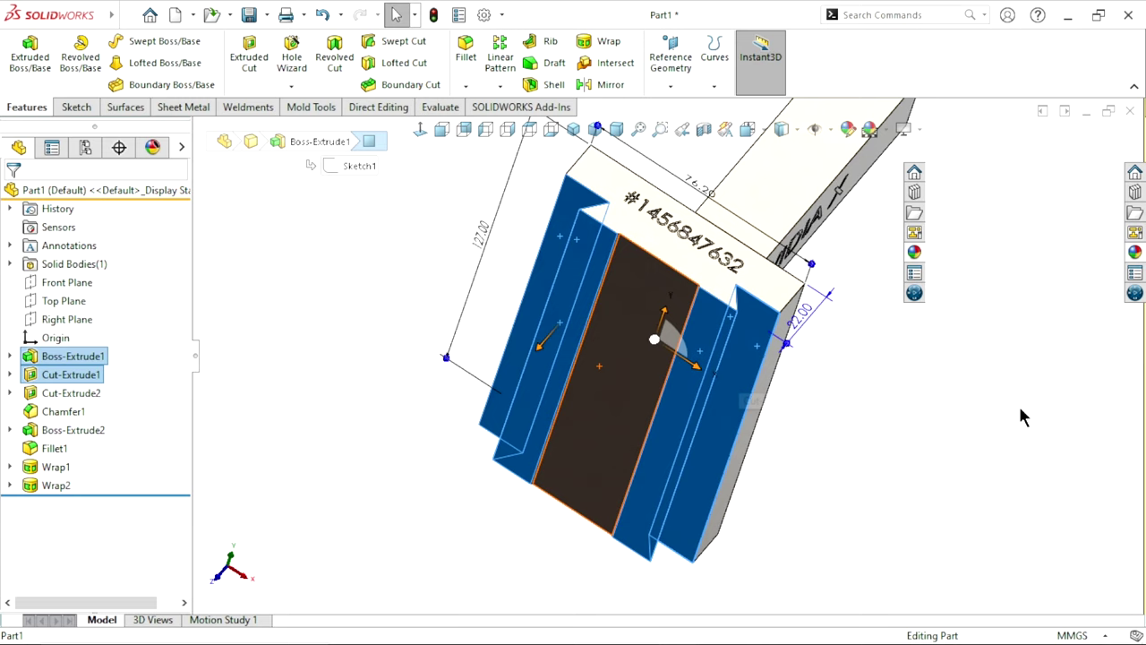
pyautogui.click(1135, 251)
pyautogui.click(811, 459)
pyautogui.moveTo(811, 459)
pyautogui.mouseDown(button='middle')
pyautogui.moveTo(729, 366)
pyautogui.moveTo(706, 396)
pyautogui.moveTo(735, 262)
pyautogui.moveTo(744, 396)
pyautogui.mouseUp(button='middle')
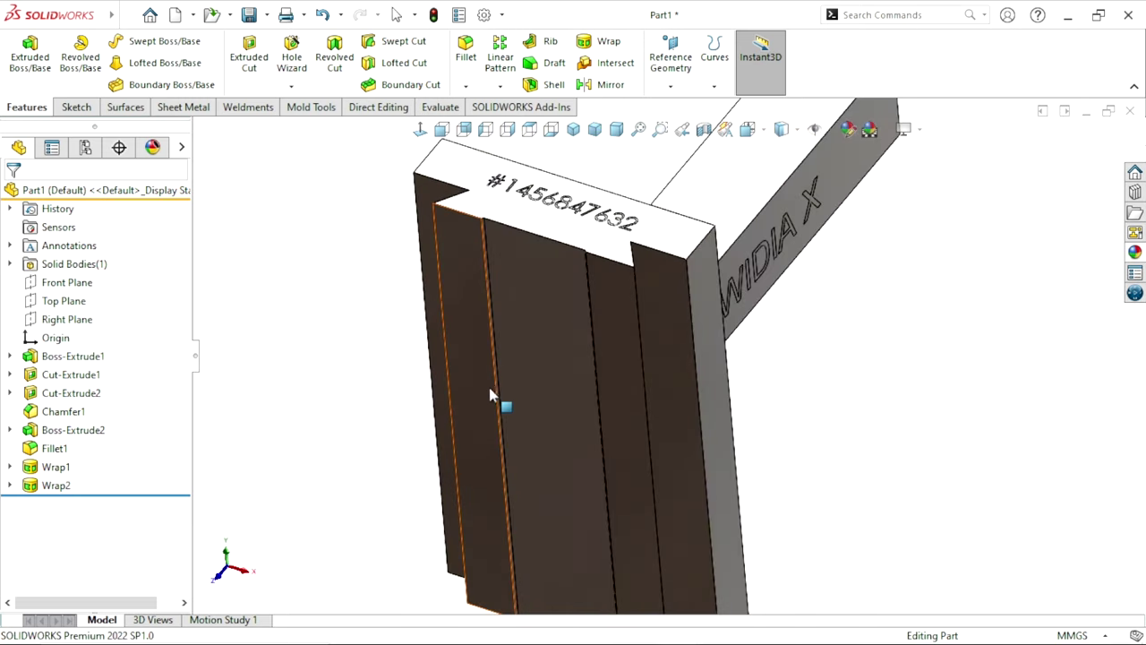
pyautogui.click(530, 370)
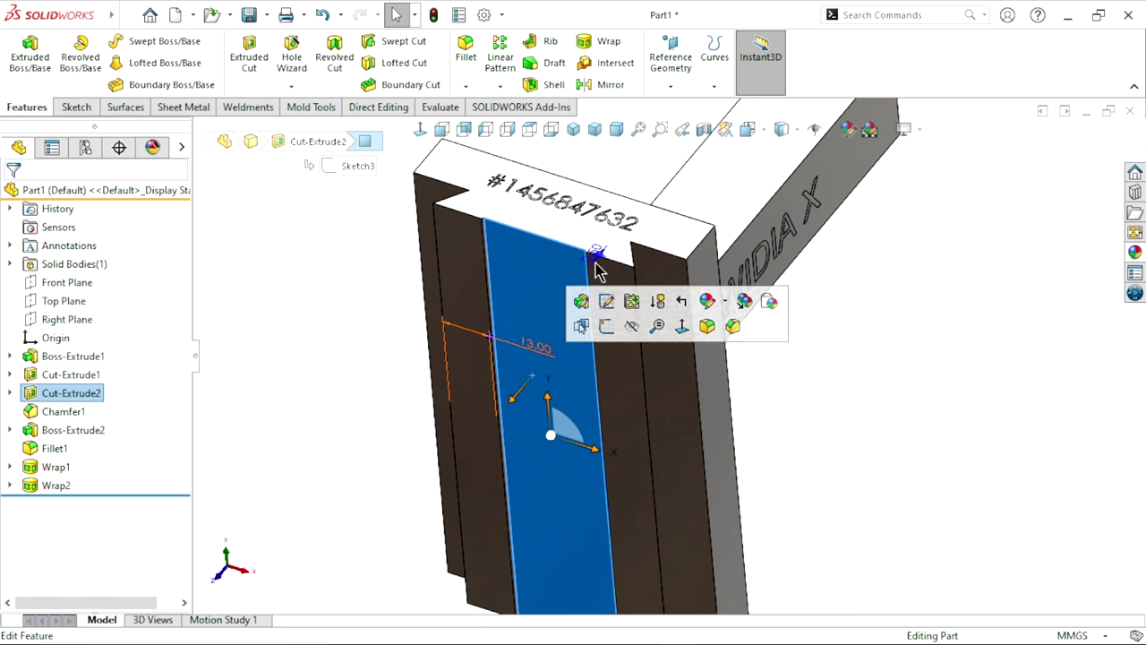
pyautogui.click(1134, 251)
pyautogui.scroll(-2, 1029, 474)
pyautogui.scroll(-2, 1030, 474)
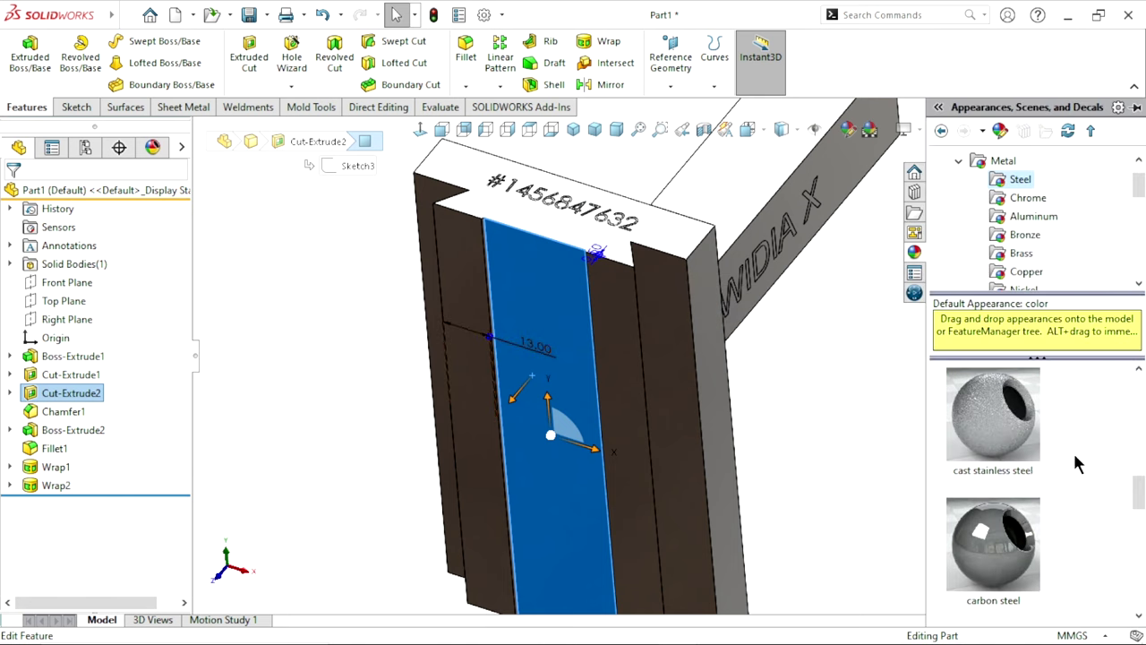
pyautogui.click(993, 414)
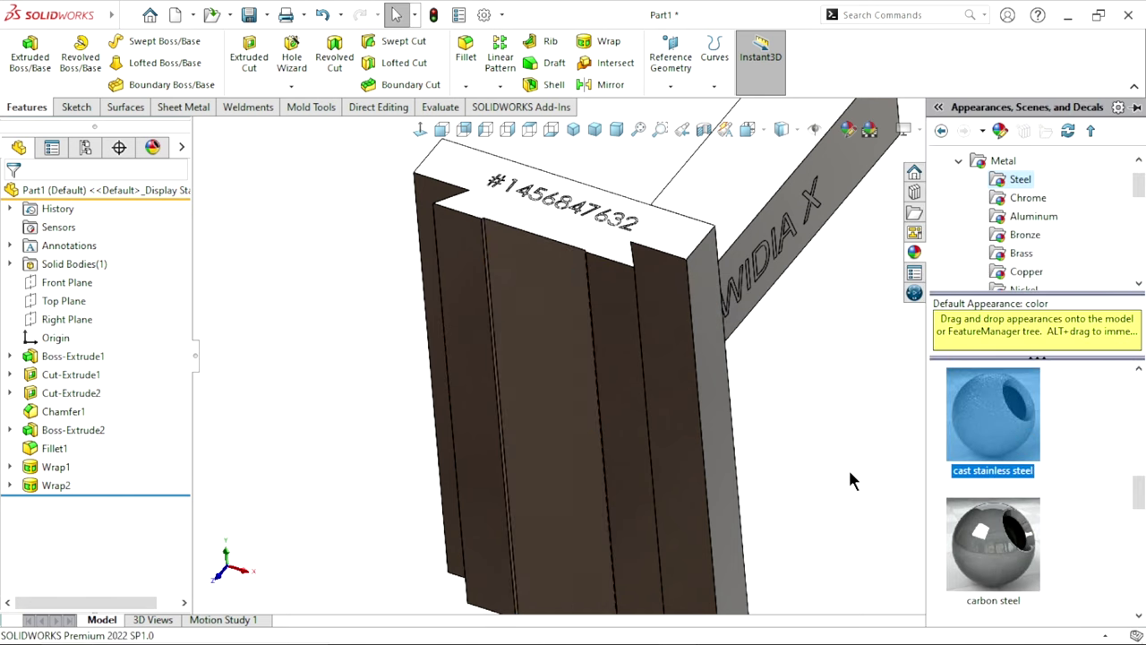
pyautogui.scroll(2, 848, 467)
# Return to isometric view and zoom in on the steel part's engravings.
pyautogui.click(573, 129)
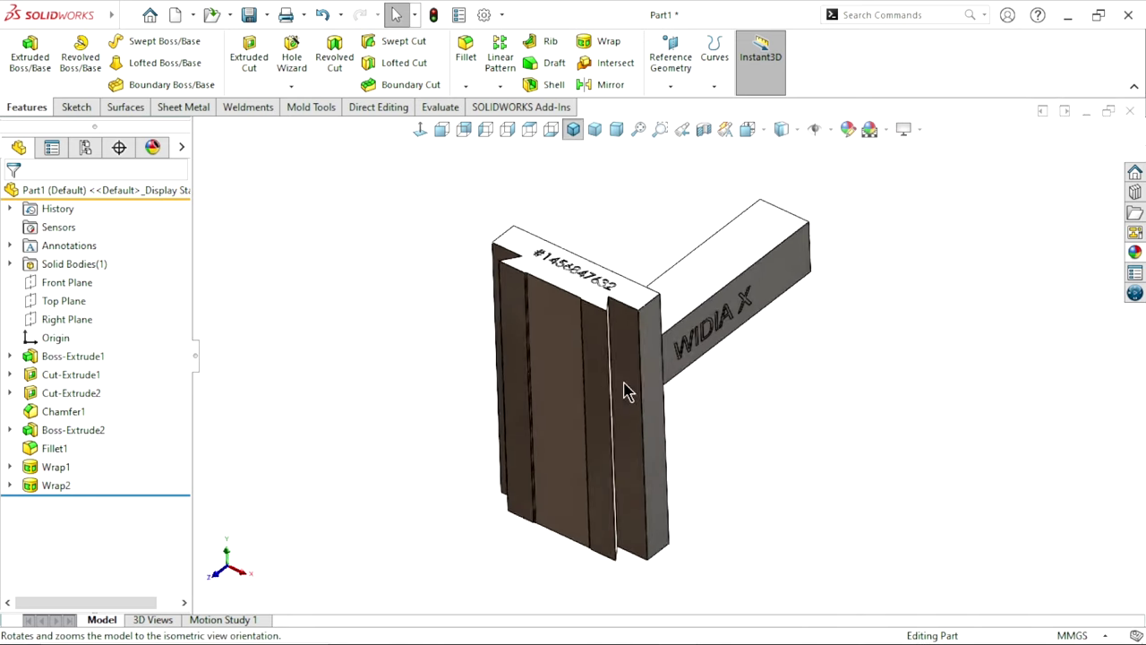
pyautogui.scroll(-1, 660, 433)
pyautogui.scroll(-1, 660, 433)
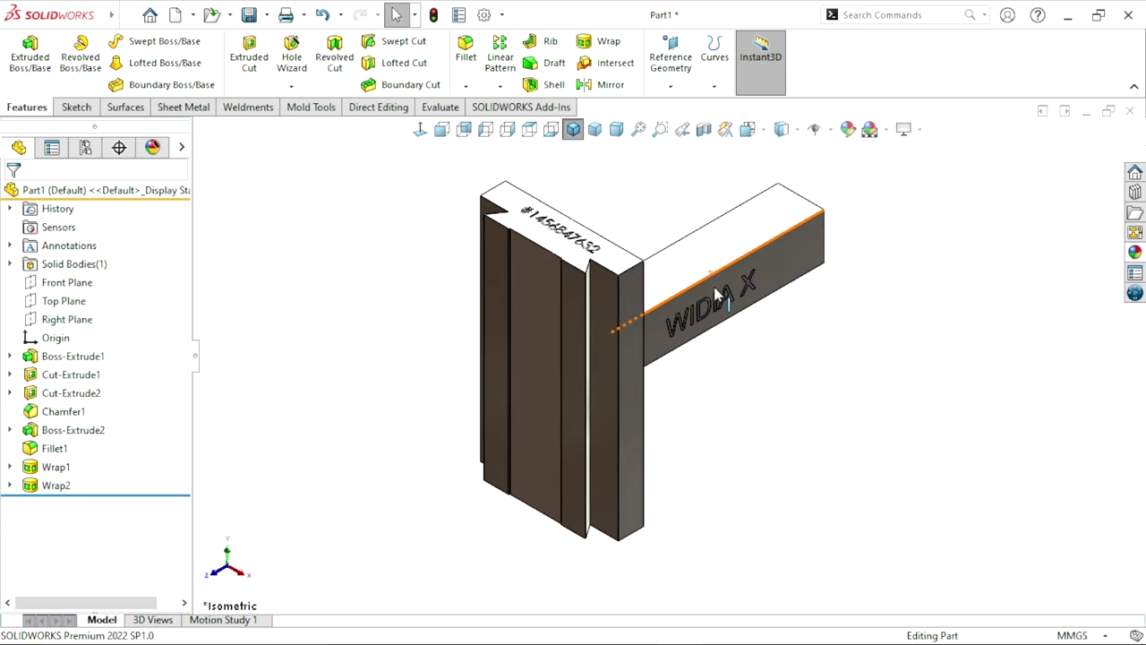
pyautogui.scroll(-1, 707, 332)
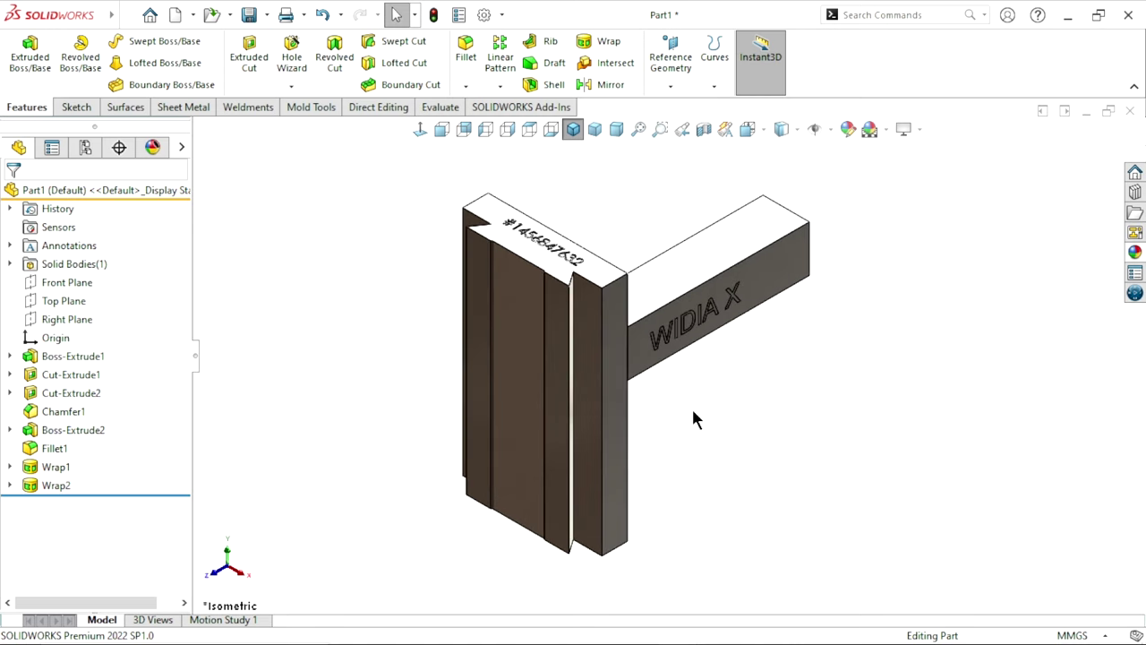
pyautogui.scroll(-1, 698, 394)
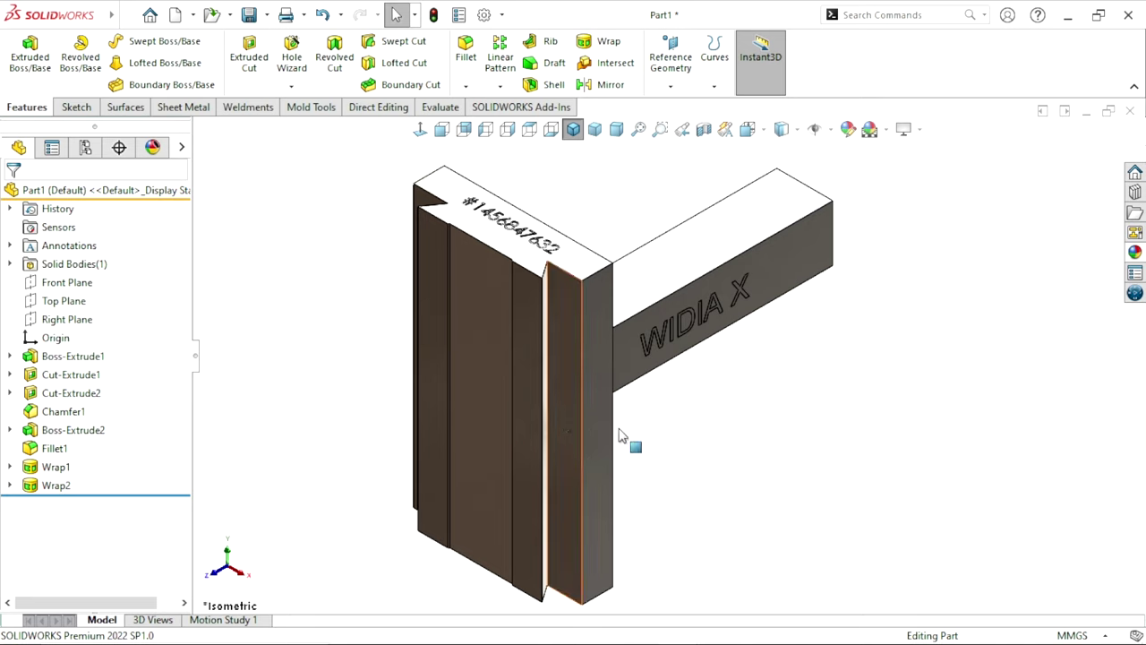
pyautogui.scroll(1, 681, 418)
pyautogui.scroll(-2, 685, 403)
pyautogui.scroll(3, 689, 394)
pyautogui.scroll(-1, 691, 385)
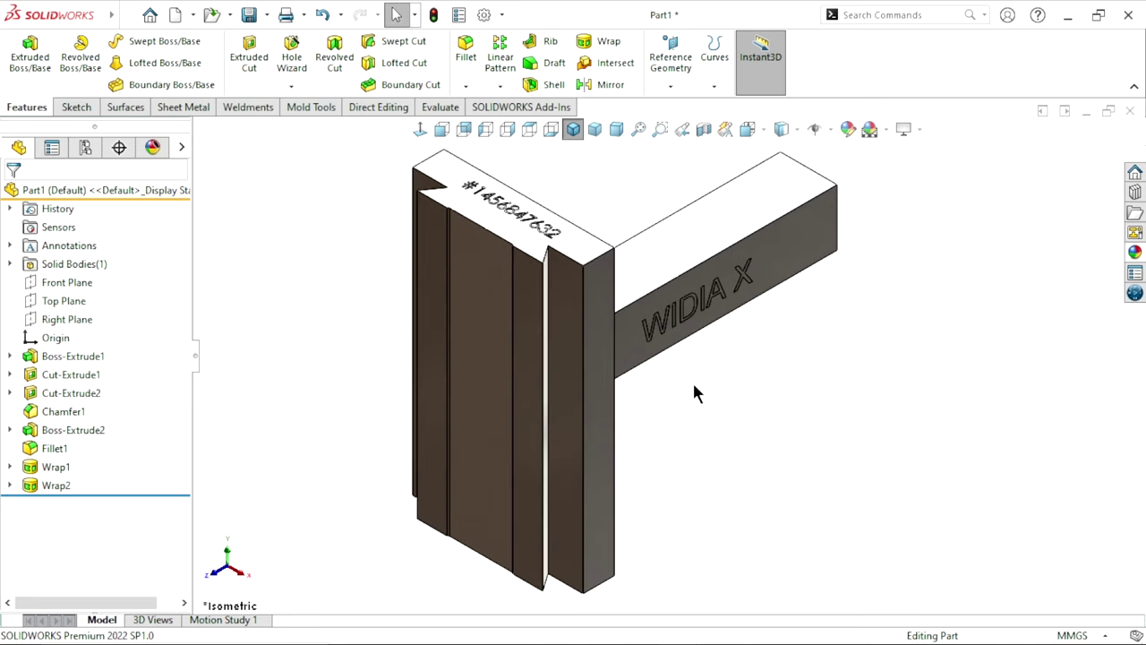